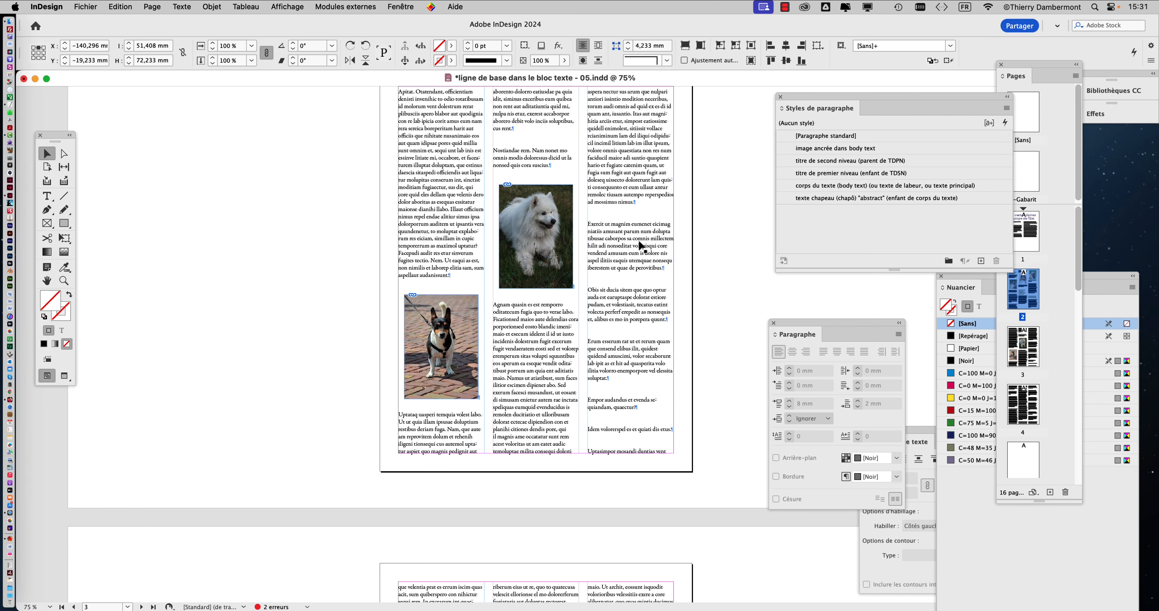
# Paste the brown dog image and place it in the first column above the leashed dog, at about X 42.45 mm, Y 52 mm.
pyautogui.press('super+v')
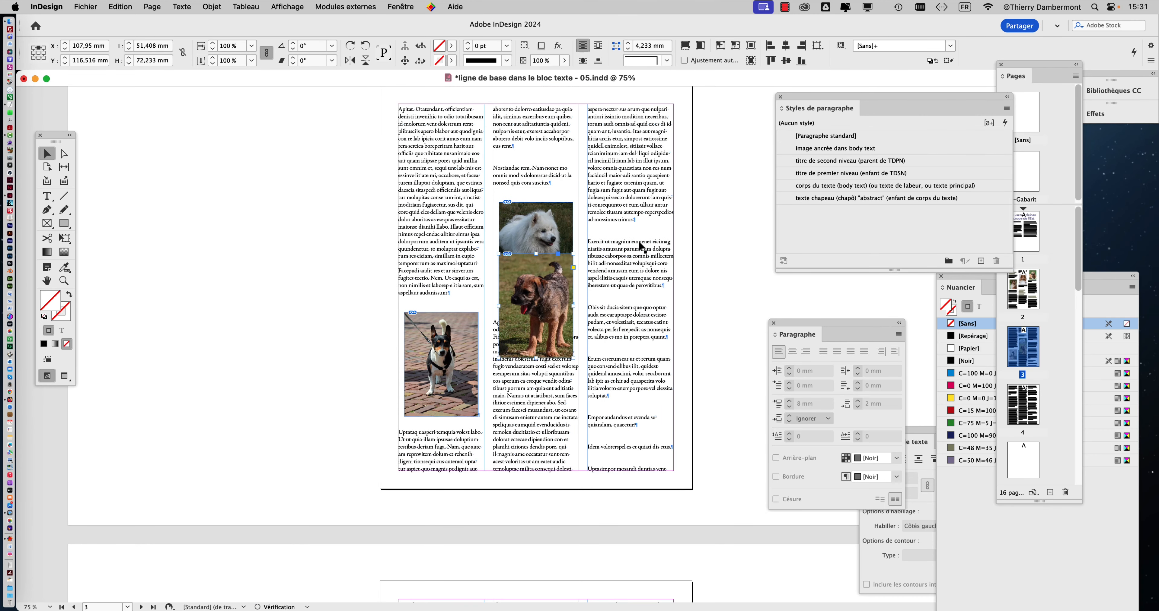
pyautogui.moveTo(522, 273); pyautogui.dragTo(0, 35)
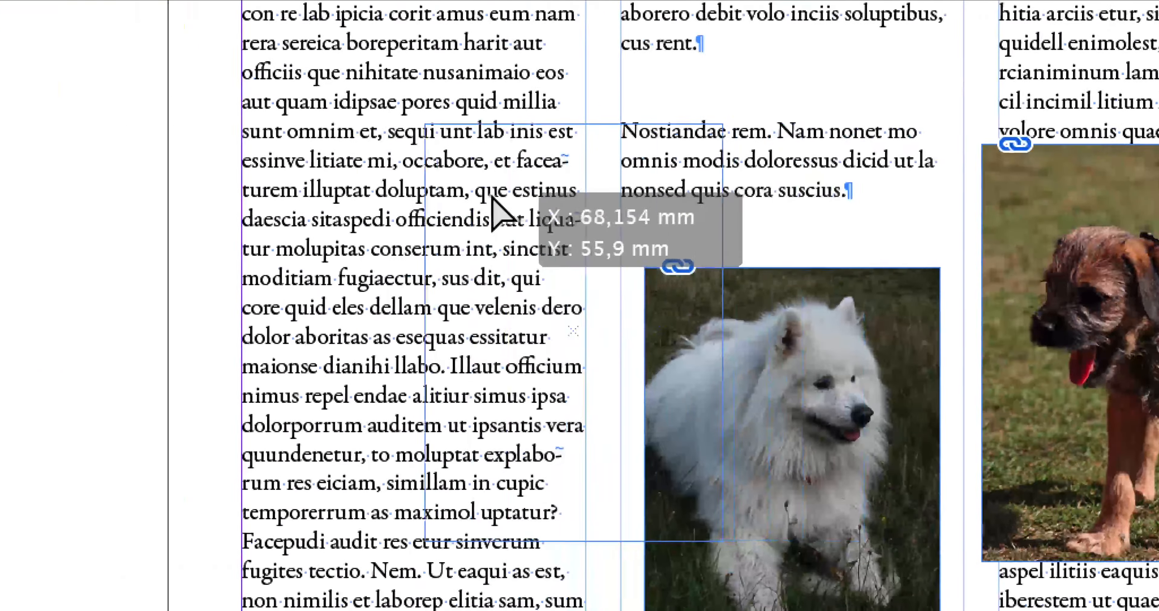
pyautogui.moveTo(491, 197); pyautogui.dragTo(366, 172)
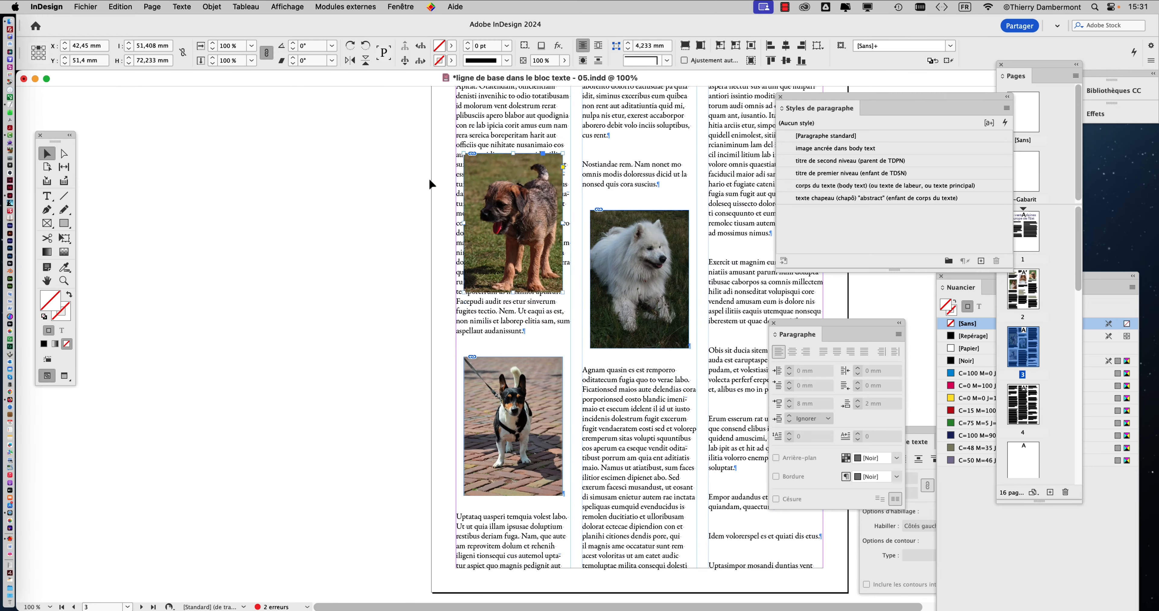
pyautogui.press('super+1')
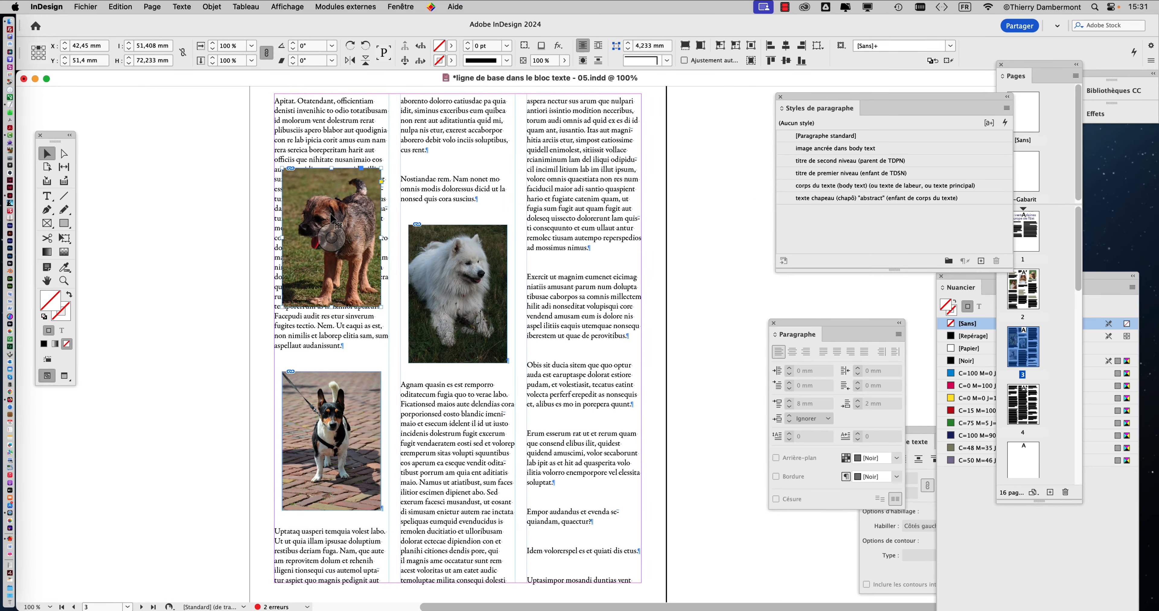
pyautogui.moveTo(331, 219); pyautogui.dragTo(308, 196)
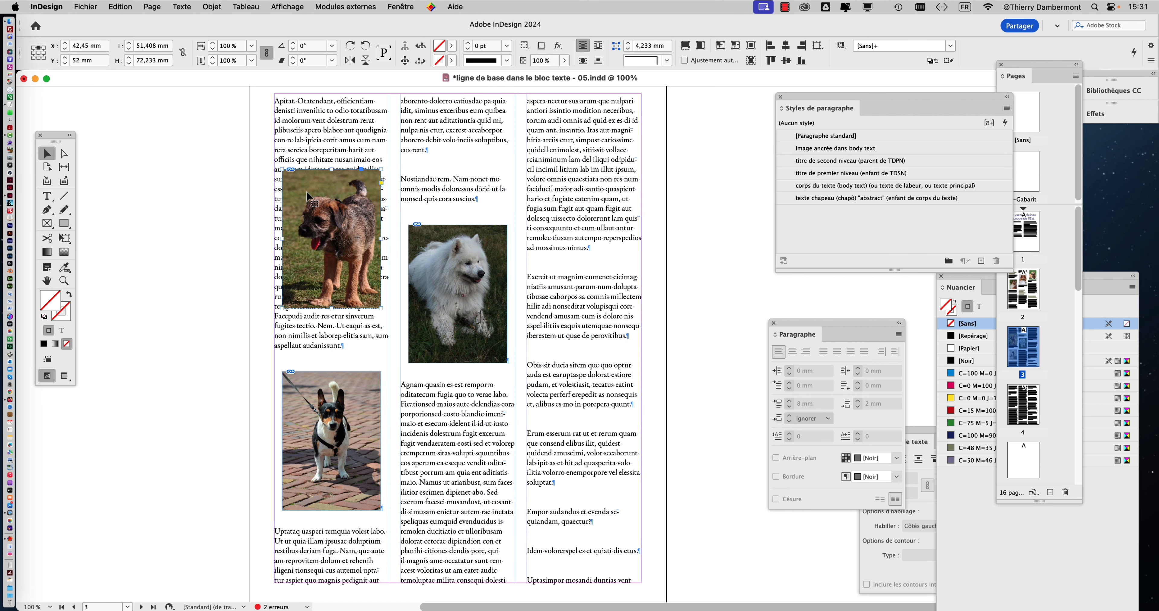
# Show the document's layers and rename the layer Calque 1 as "body text".
pyautogui.click(404, 7)
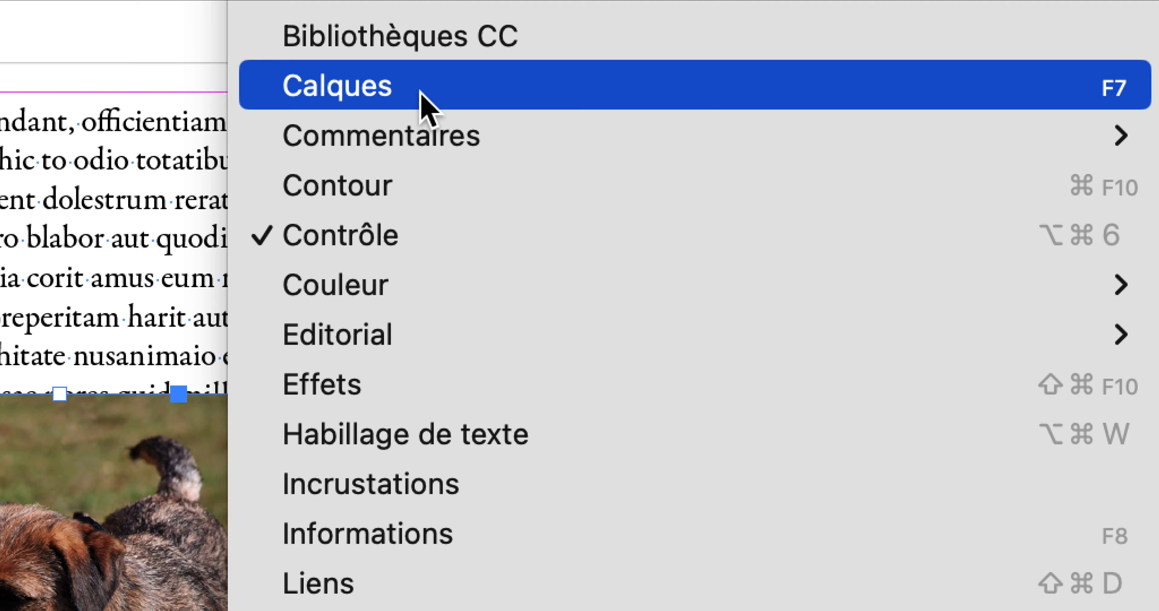
pyautogui.click(420, 92)
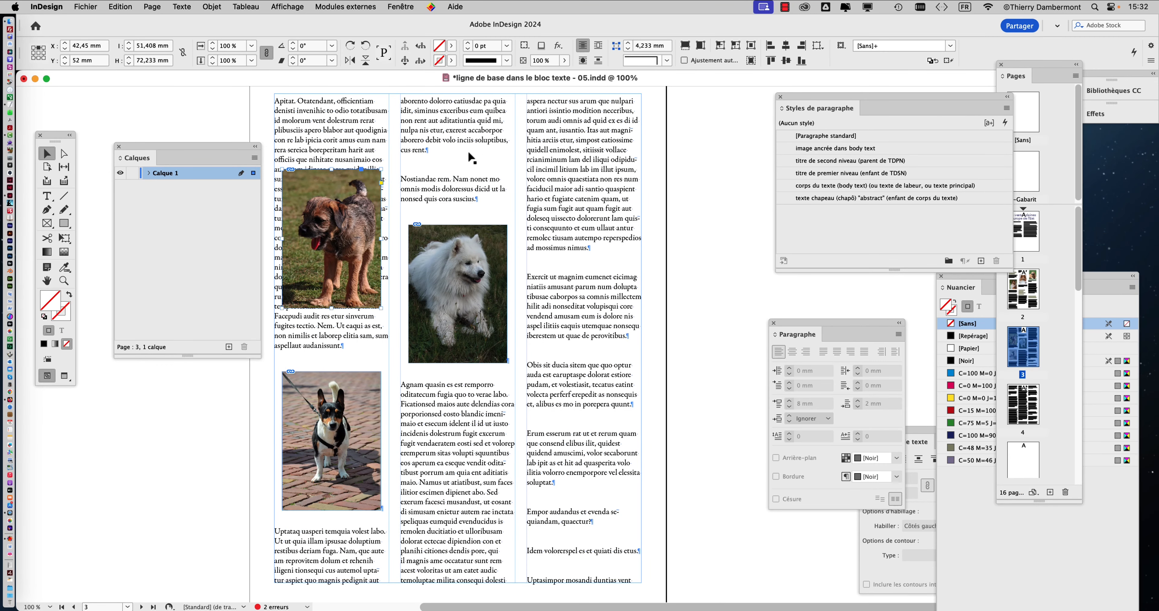
pyautogui.moveTo(178, 158); pyautogui.dragTo(634, 149)
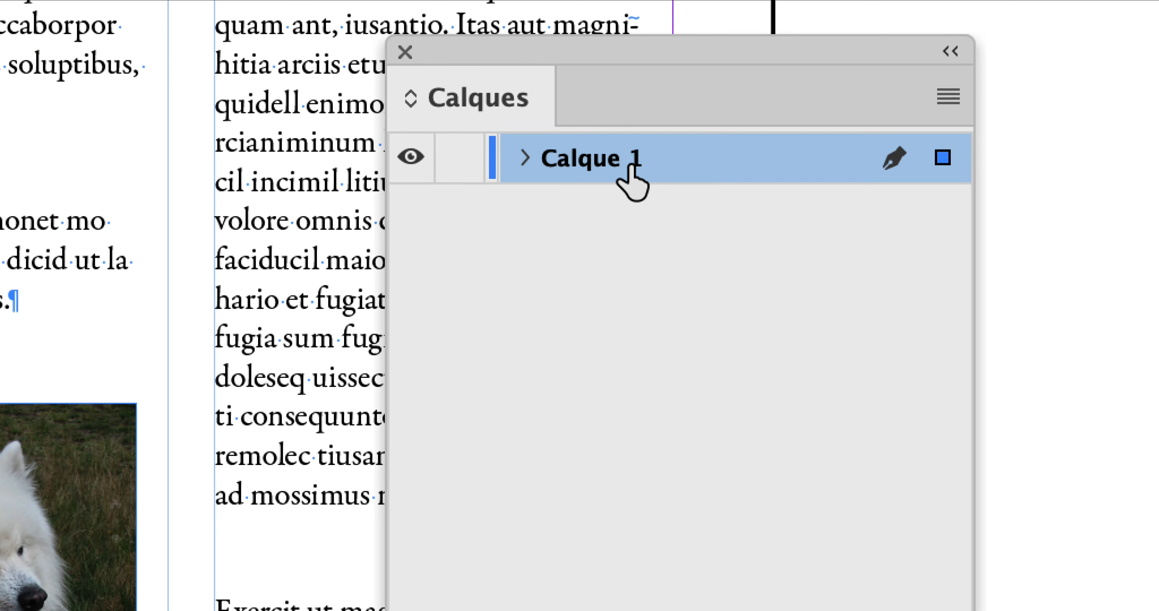
pyautogui.doubleClick(632, 165)
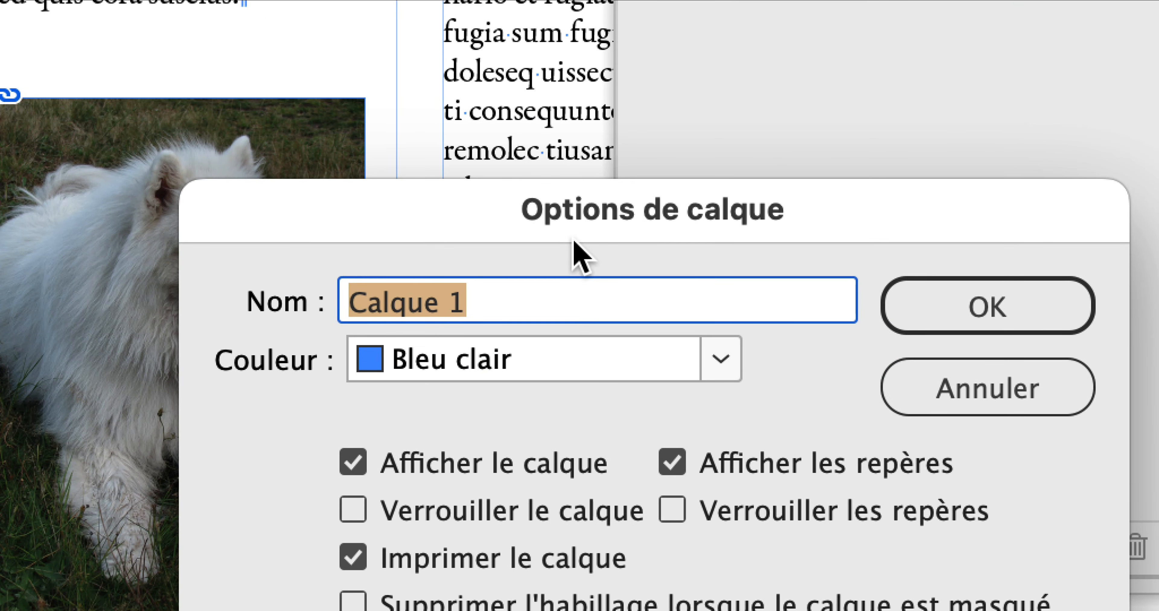
pyautogui.write('body text')
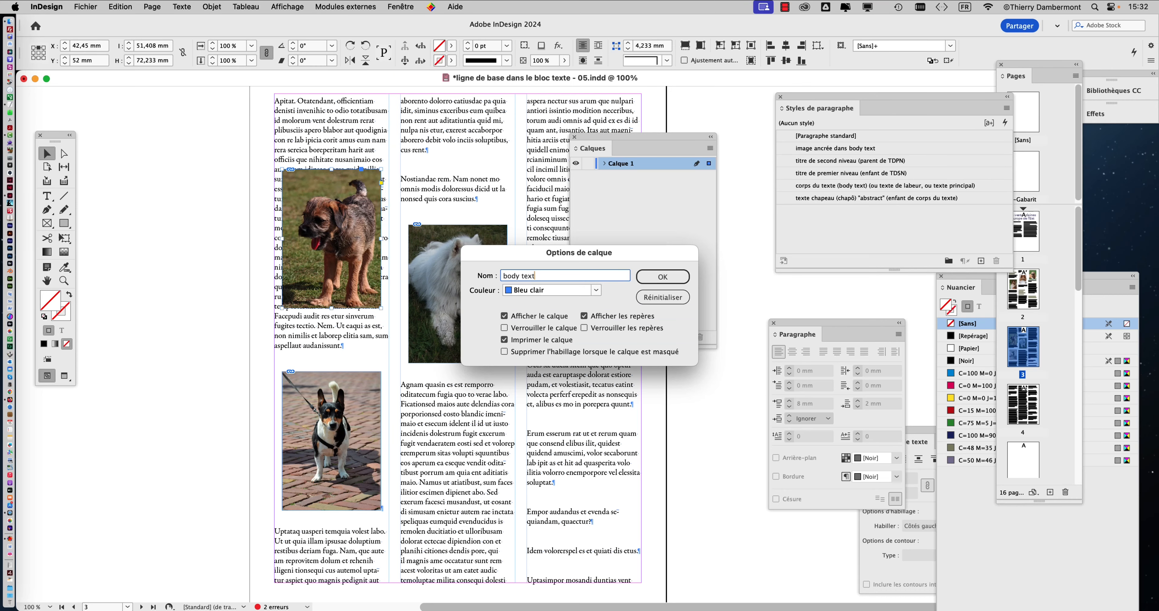
pyautogui.click(987, 306)
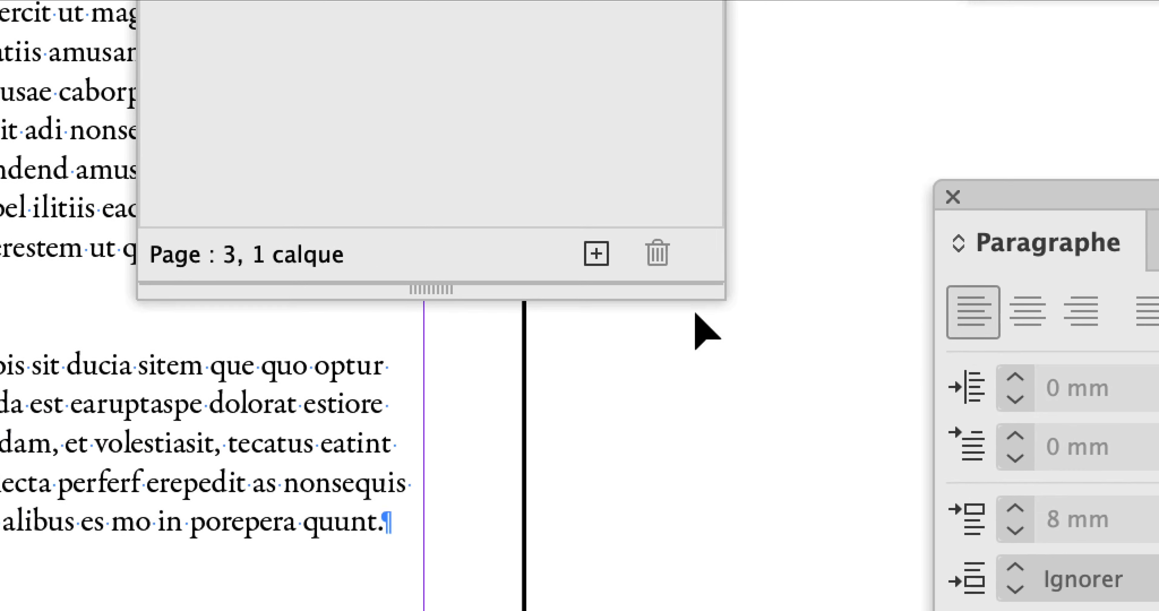
# Create a new layer above body text and name it "image flottante".
pyautogui.moveTo(699, 313); pyautogui.dragTo(697, 235)
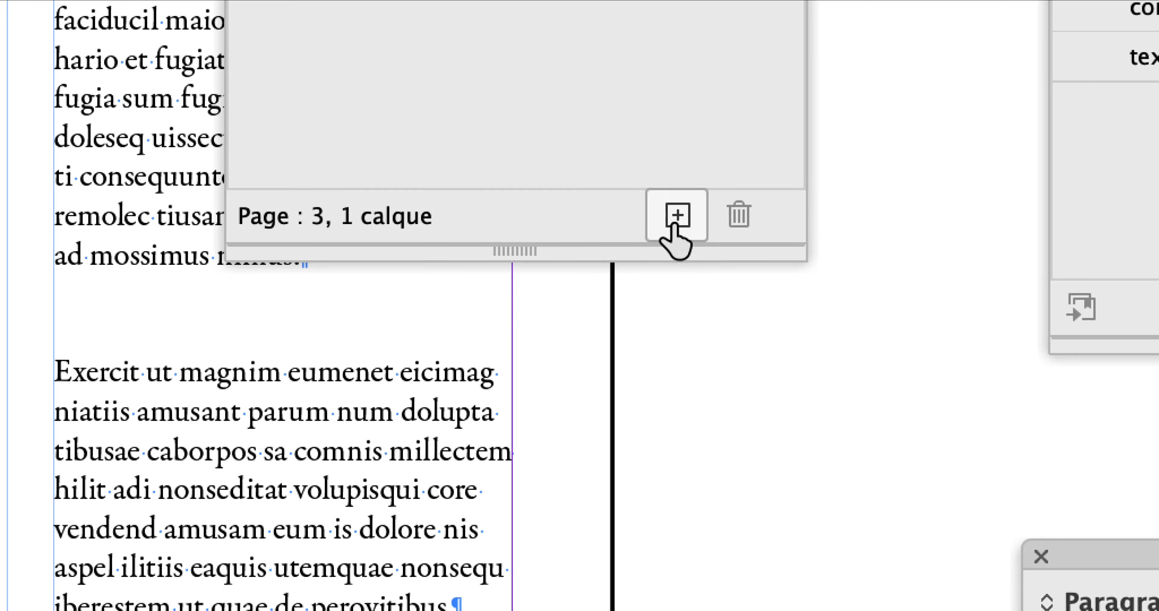
pyautogui.click(676, 215)
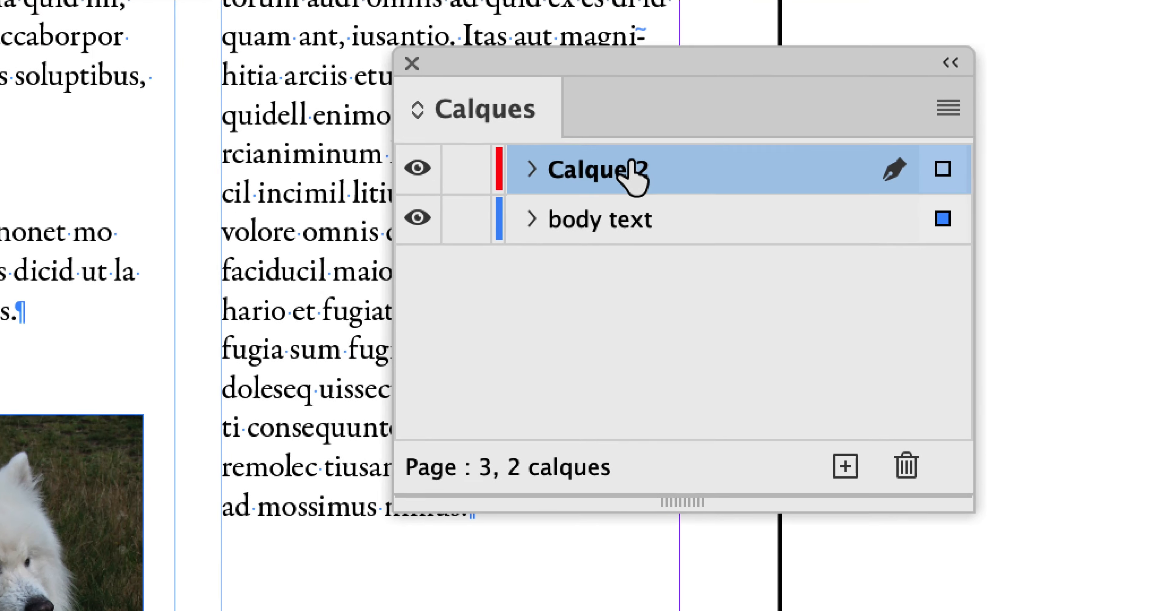
pyautogui.doubleClick(629, 162)
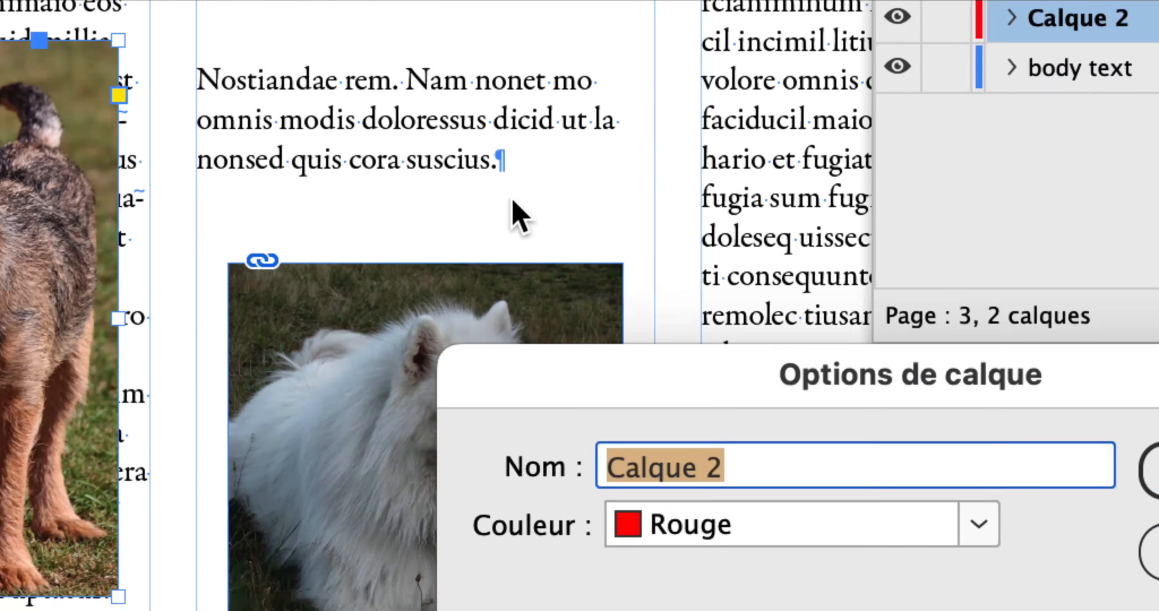
pyautogui.write('image flottate')
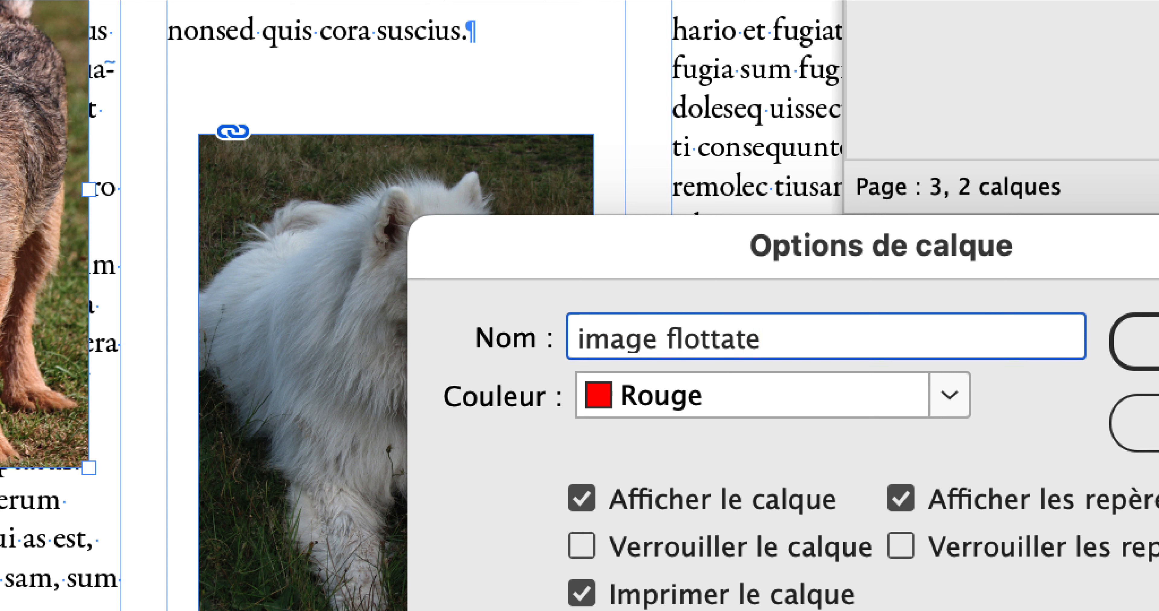
pyautogui.write('n')
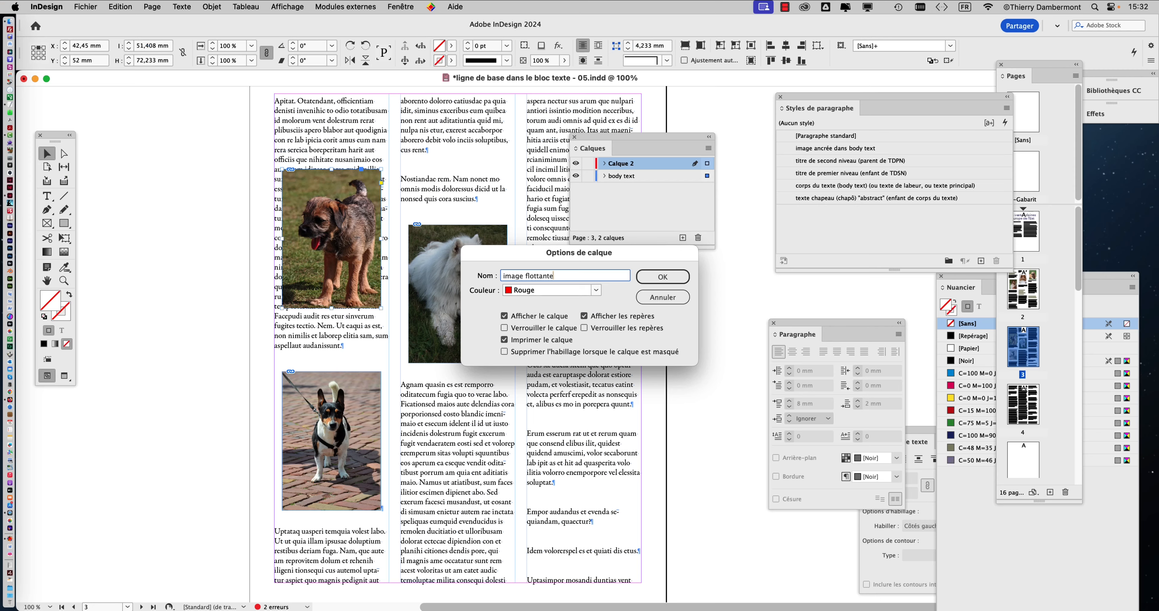
pyautogui.click(659, 278)
pyautogui.moveTo(647, 136); pyautogui.dragTo(707, 129)
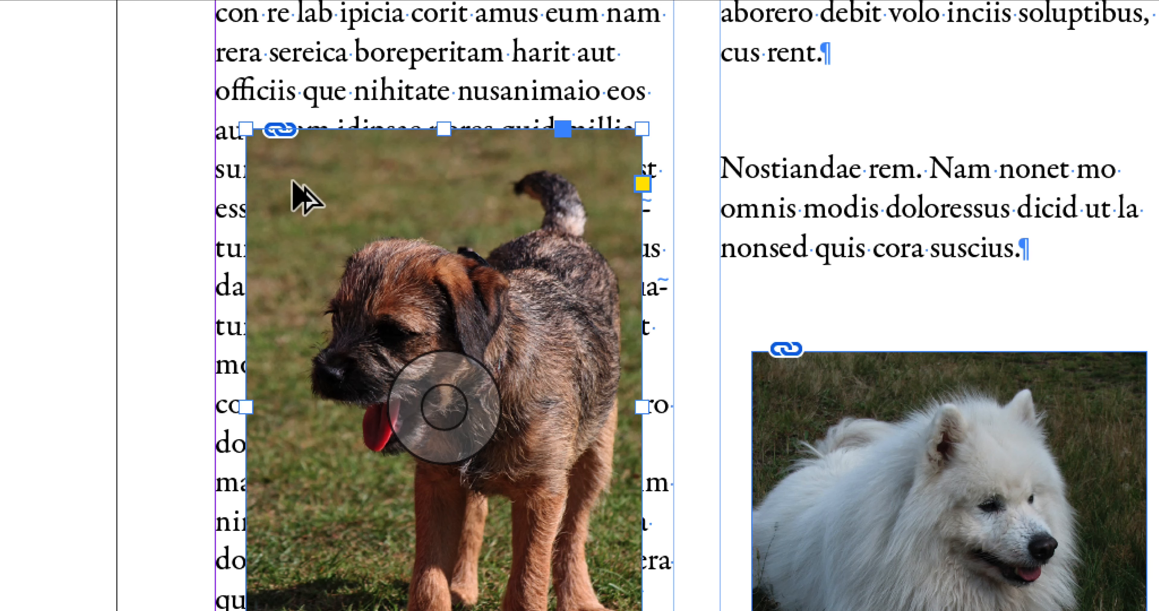
# Shift the brown dog image up to about Y 50 mm and transfer it to the image flottante layer.
pyautogui.moveTo(292, 182)
pyautogui.mouseDown()
pyautogui.moveTo(443, 146)
pyautogui.moveTo(293, 181)
pyautogui.mouseUp()
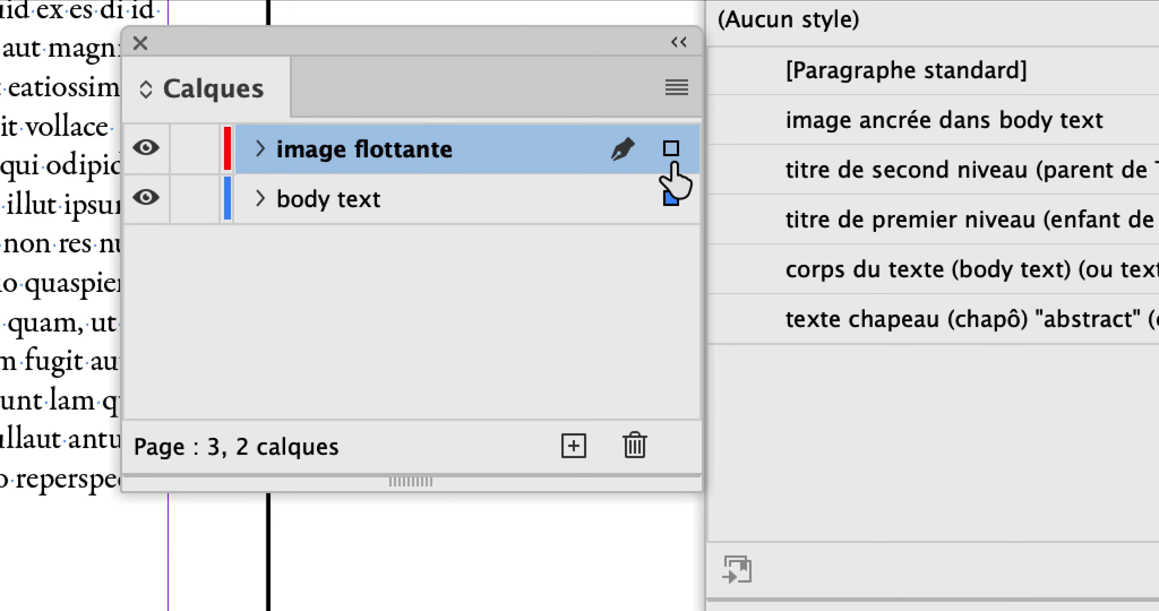
pyautogui.click(673, 162)
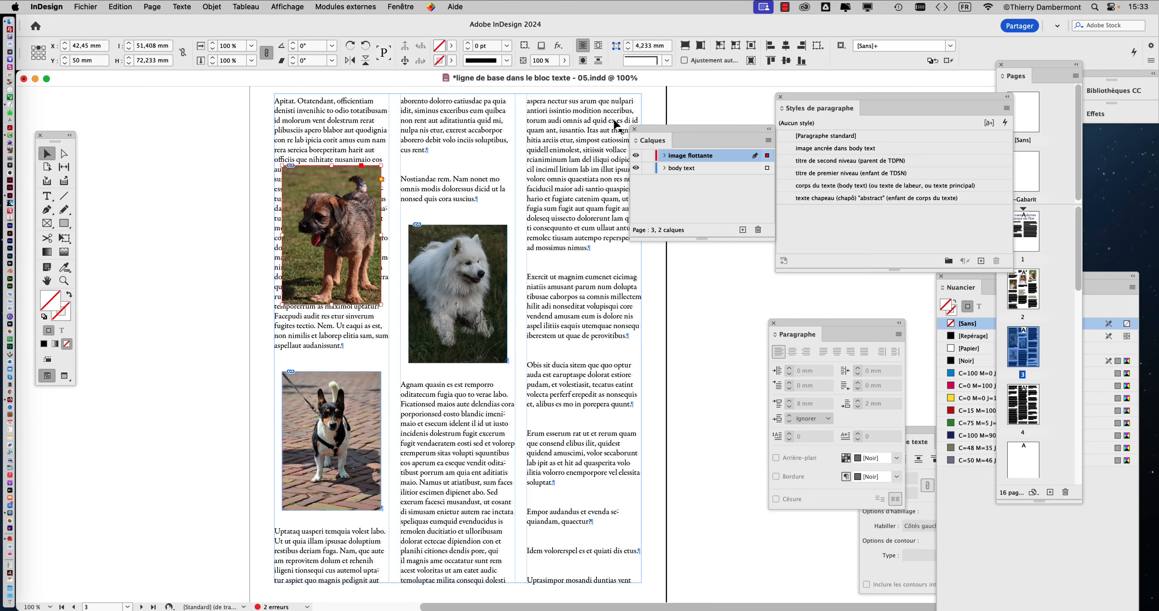
pyautogui.moveTo(651, 134); pyautogui.dragTo(716, 146)
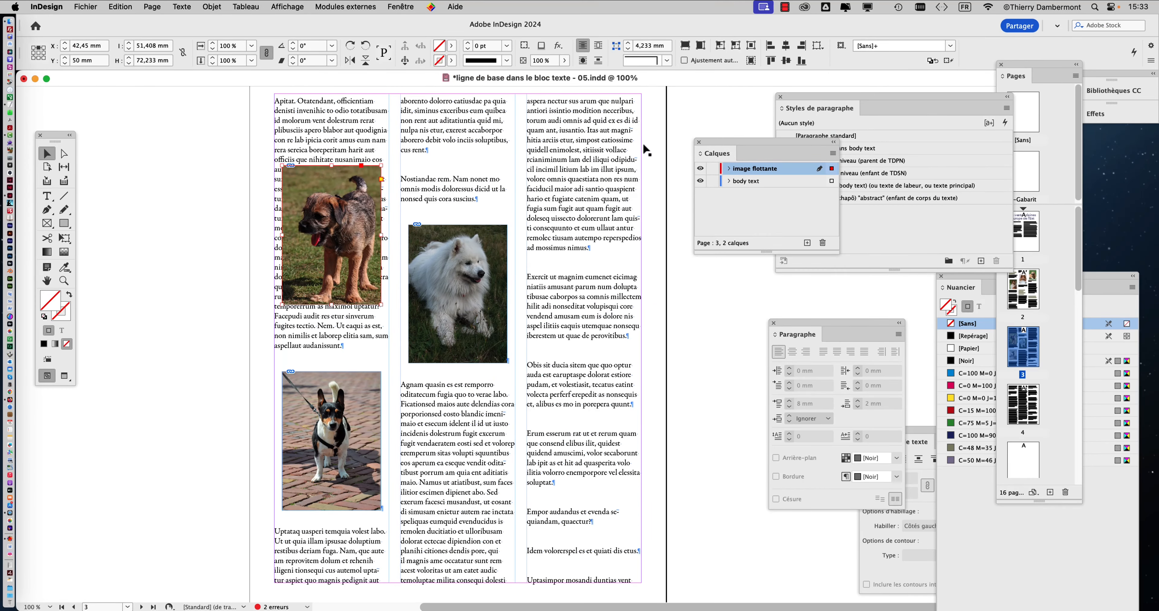
# Apply text wrap around the bounding box to the brown dog image.
pyautogui.hscroll(2, 308, 153)
pyautogui.scroll(-2, 308, 152)
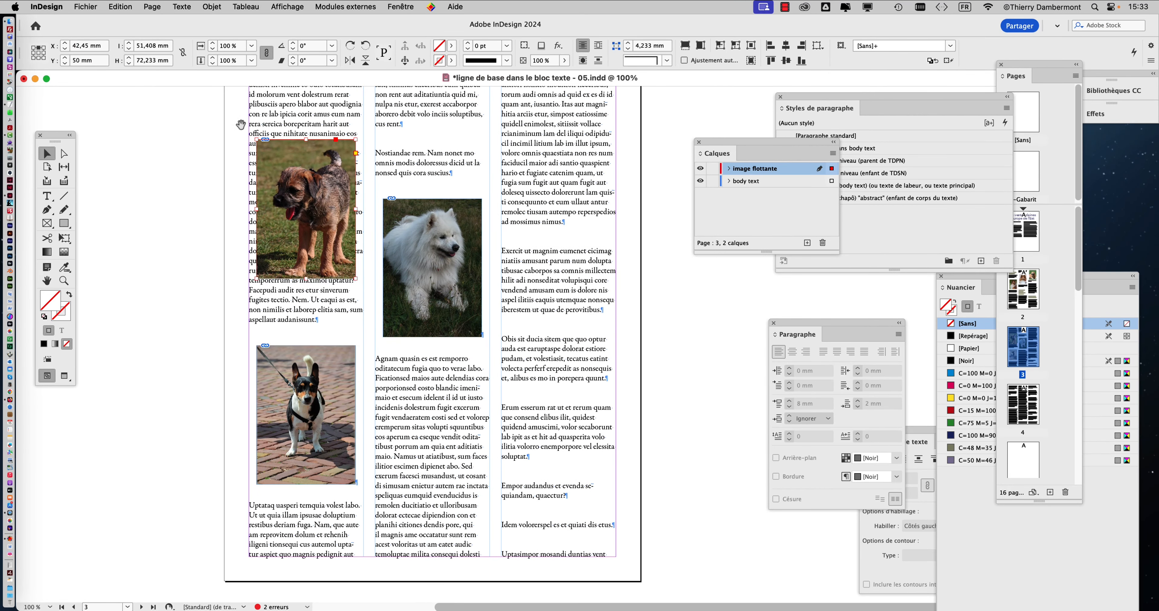
pyautogui.click(402, 7)
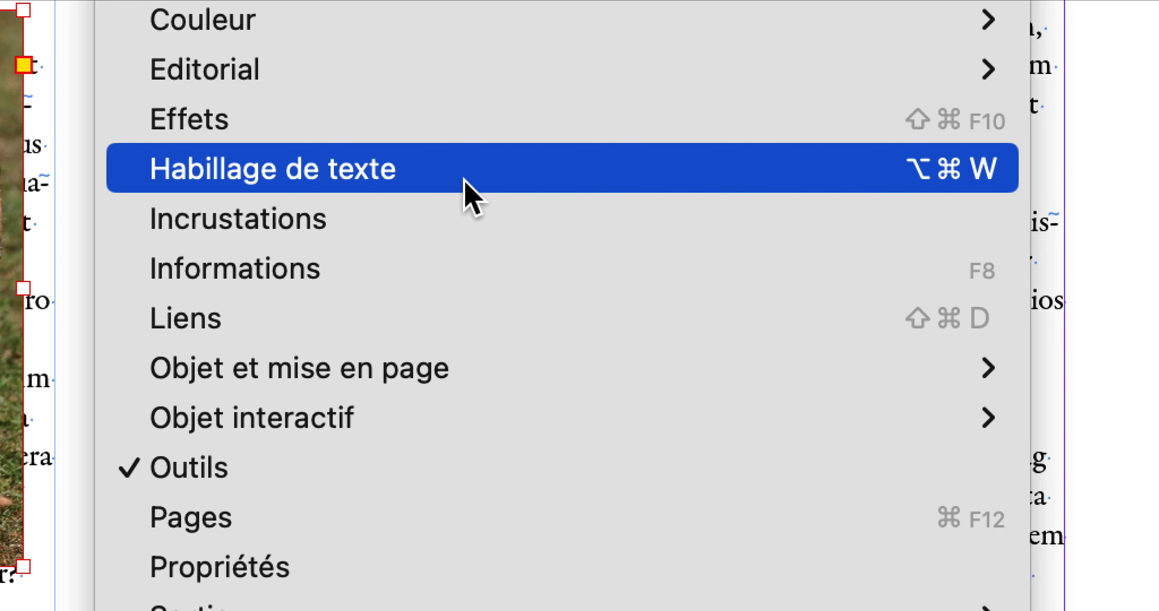
pyautogui.click(464, 180)
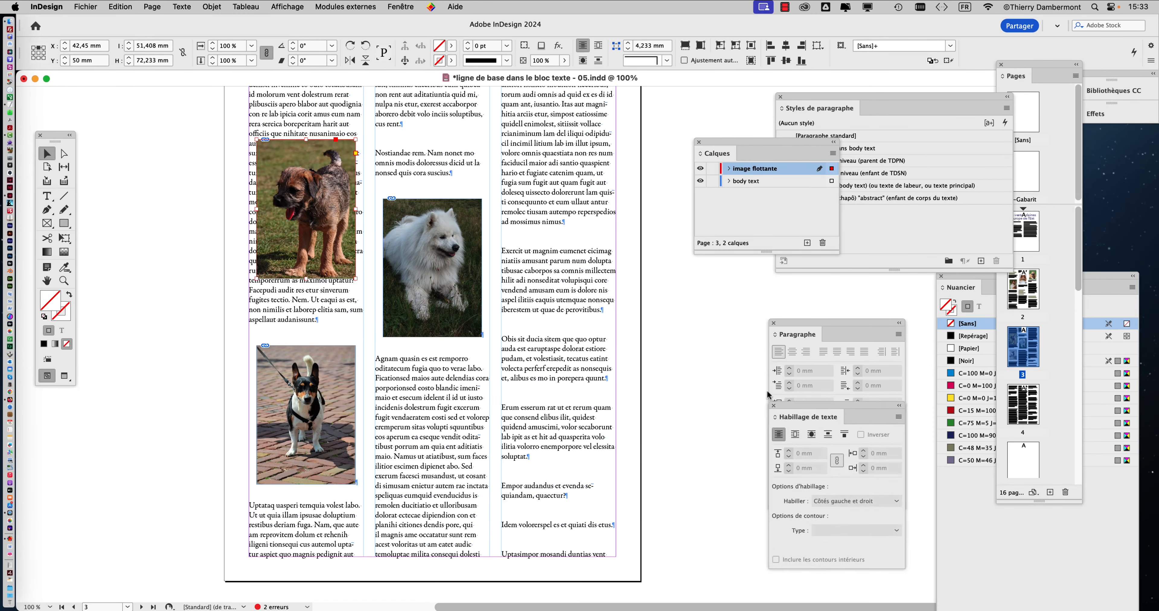
pyautogui.moveTo(806, 405); pyautogui.dragTo(421, 120)
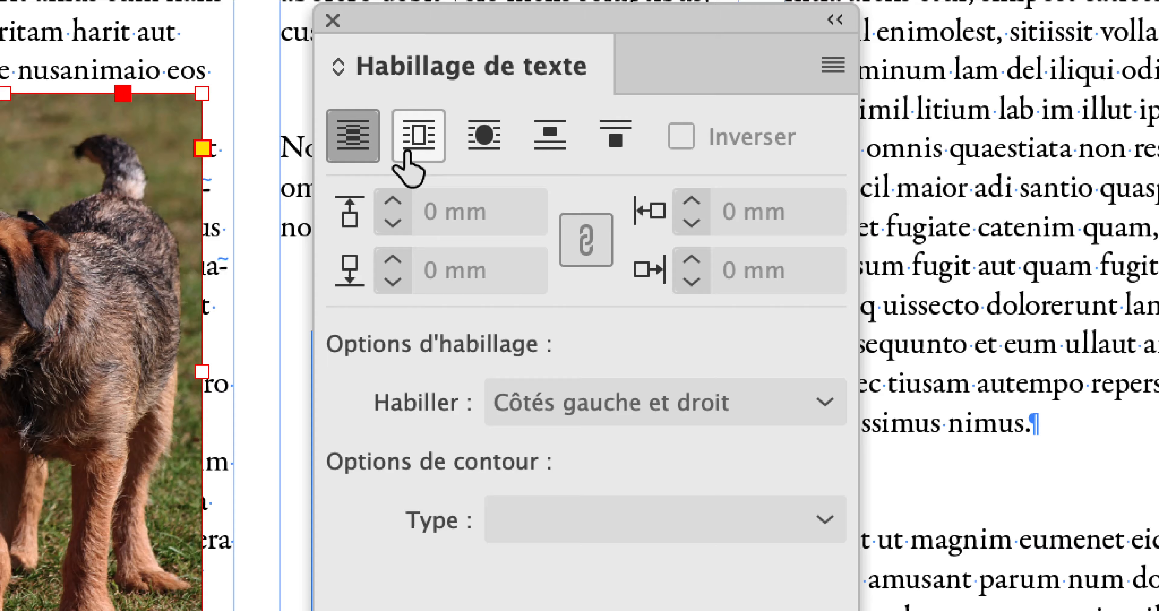
pyautogui.click(409, 150)
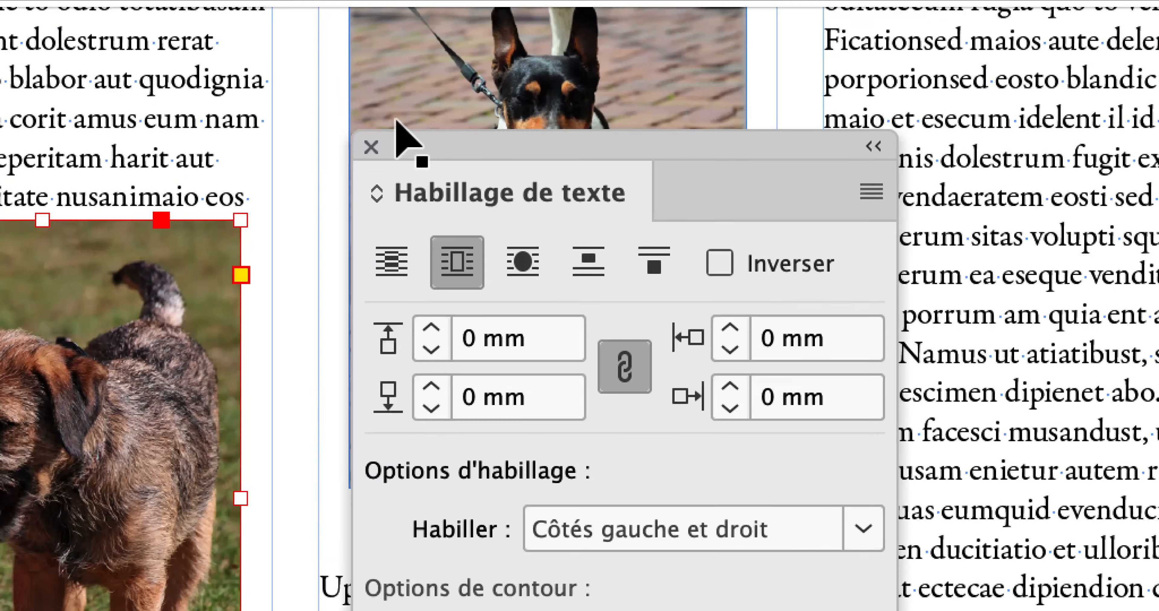
# Turn off the brown dog image's text wrap and reapply the bounding box wrap to compare the text flow.
pyautogui.moveTo(489, 18); pyautogui.dragTo(285, 27)
pyautogui.click(349, 242)
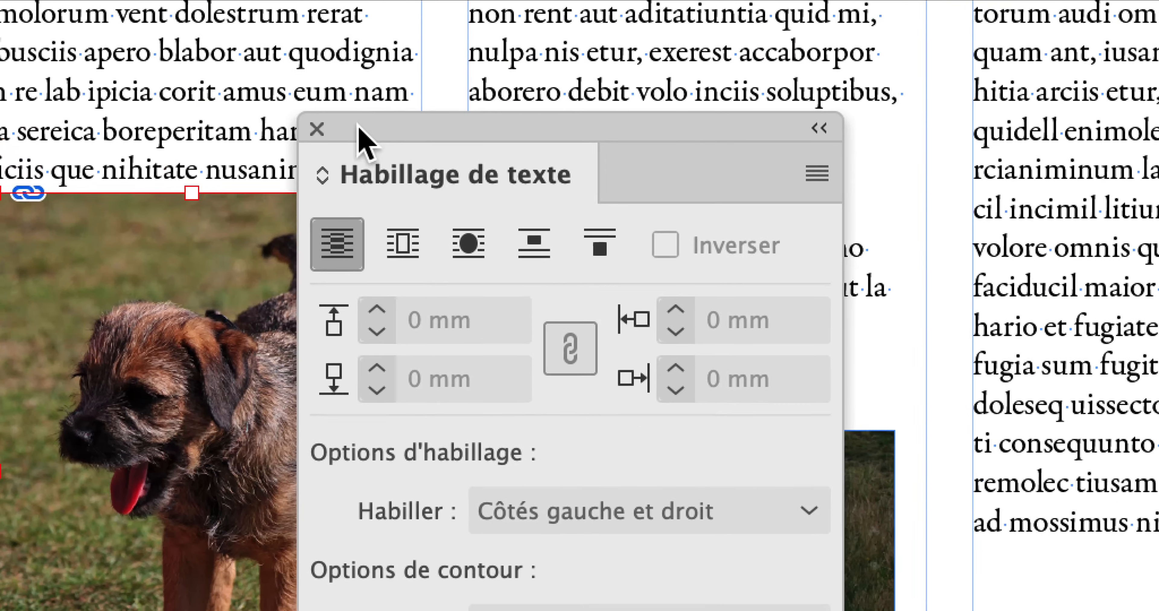
pyautogui.moveTo(358, 126); pyautogui.dragTo(313, 112)
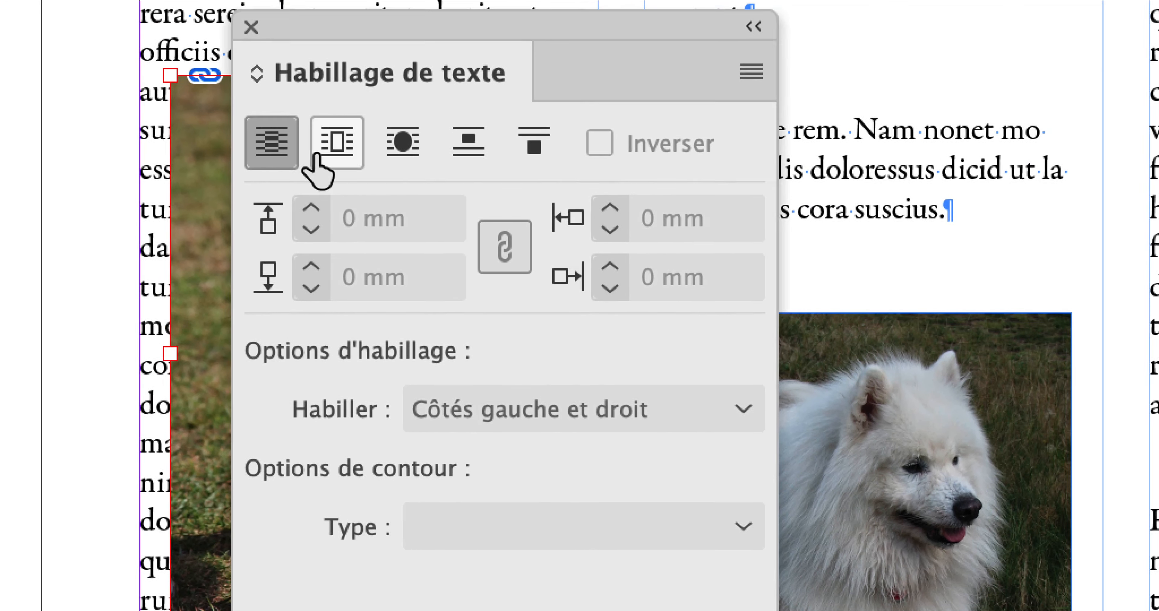
pyautogui.click(456, 39)
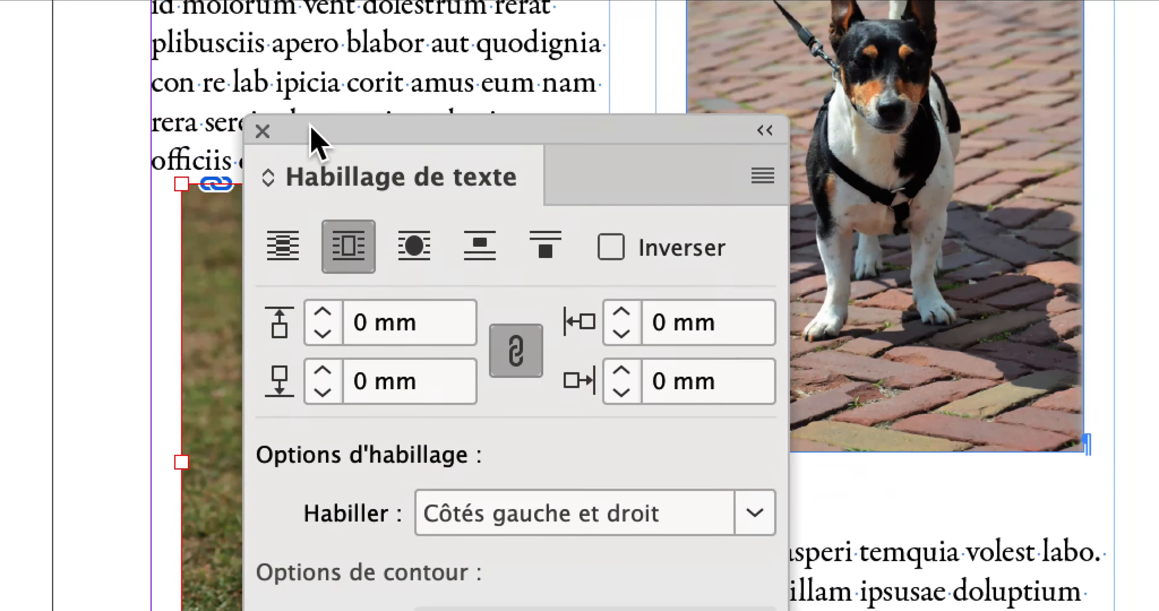
# Unlink the brown dog image's wrap offsets and set the top offset to 2 mm and the bottom offset to 3 mm.
pyautogui.moveTo(310, 125); pyautogui.dragTo(398, 114)
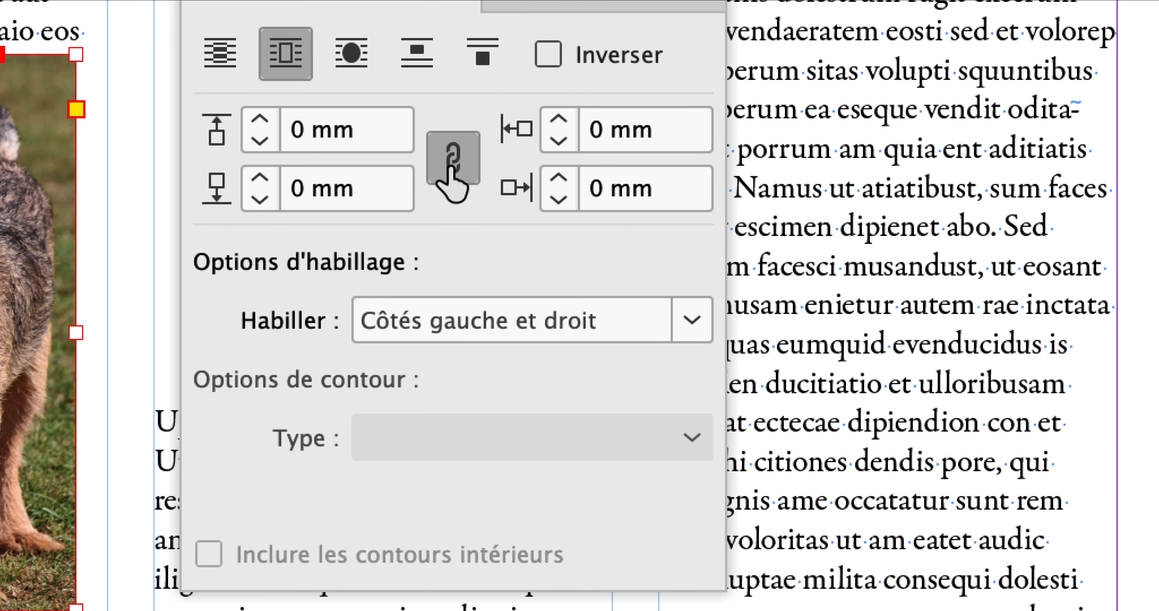
pyautogui.click(451, 167)
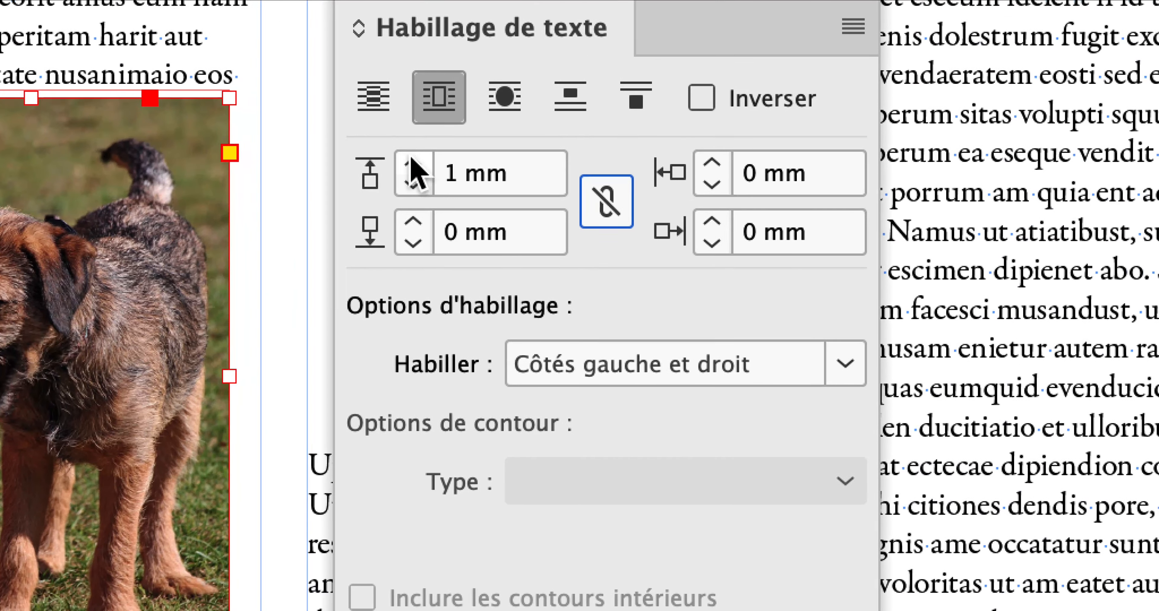
pyautogui.click(412, 161)
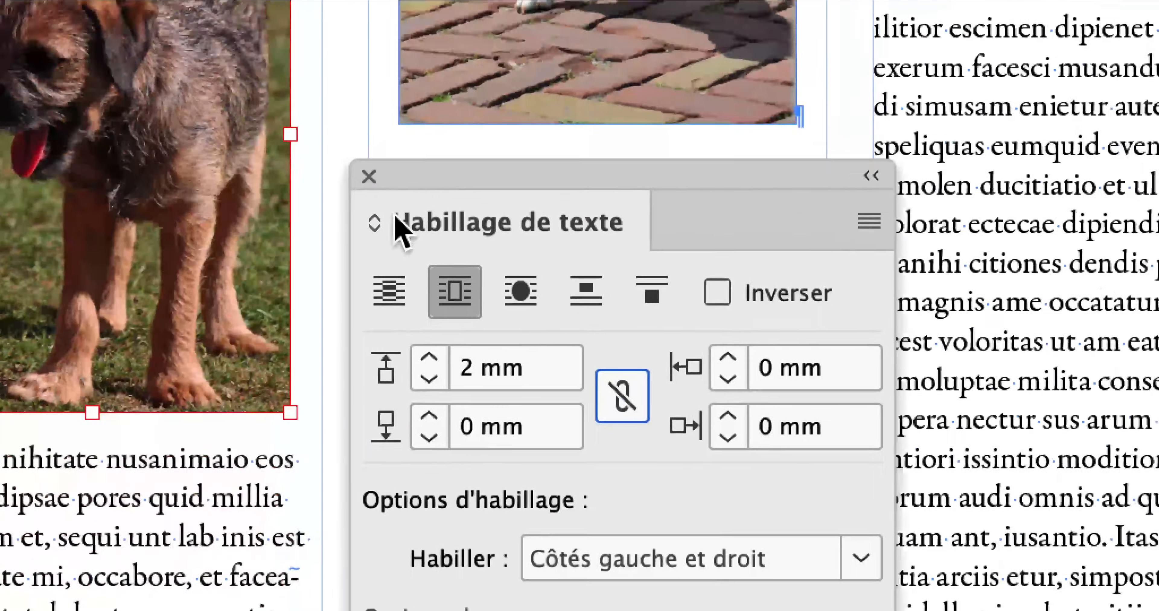
pyautogui.moveTo(396, 212); pyautogui.dragTo(355, 383)
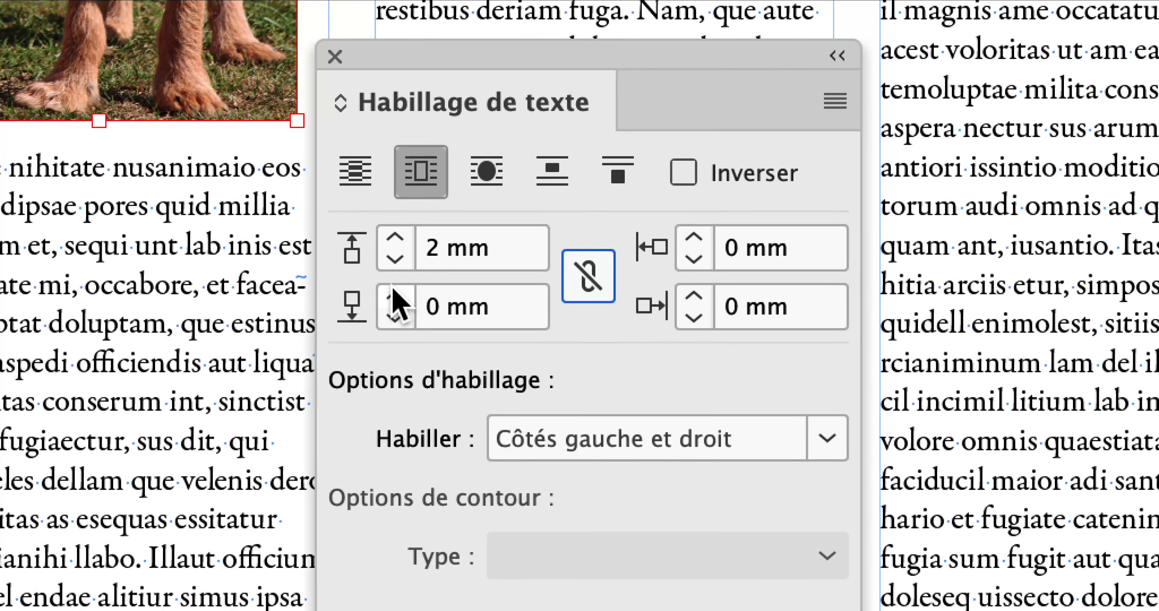
pyautogui.click(394, 292)
pyautogui.click(394, 292)
pyautogui.click(394, 292)
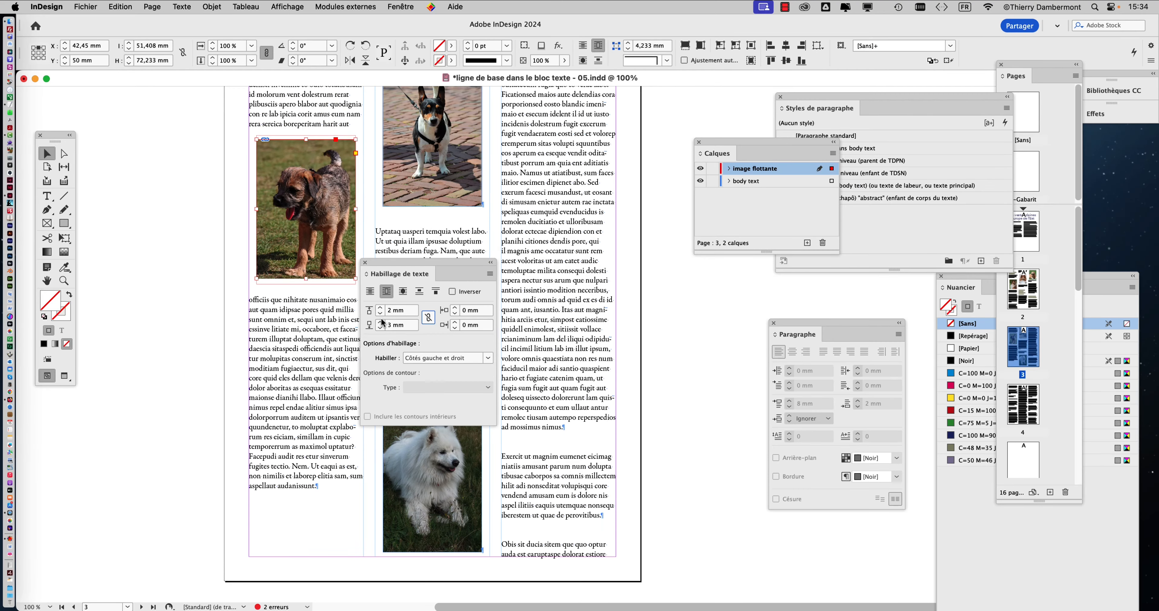
pyautogui.moveTo(399, 266); pyautogui.dragTo(563, 165)
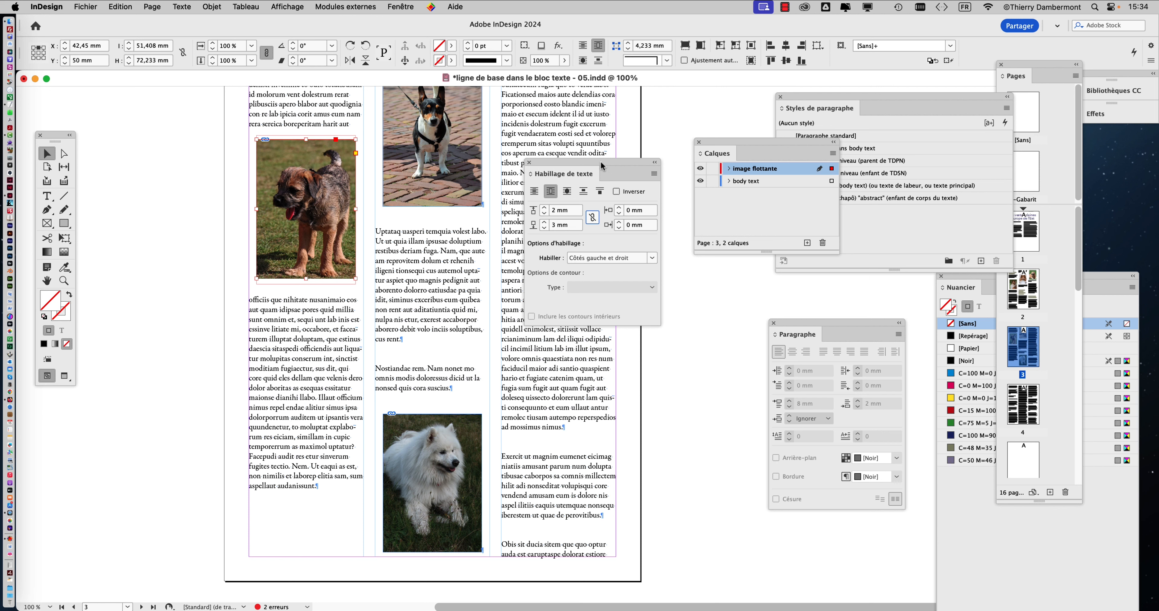
pyautogui.moveTo(570, 159); pyautogui.dragTo(557, 160)
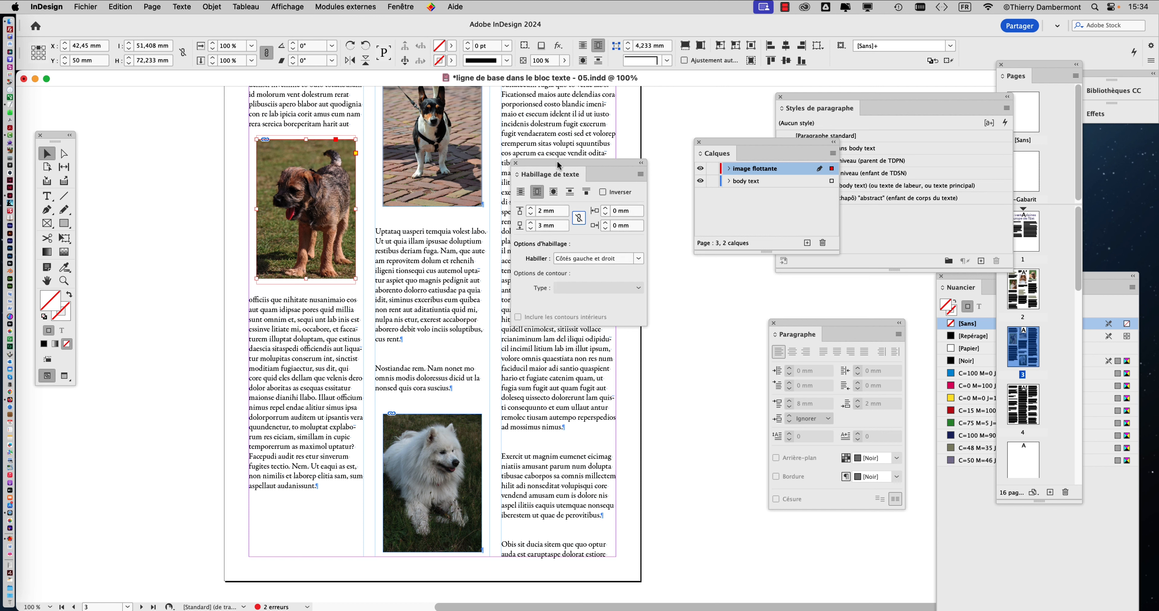
# Move the brown dog image down the first column to about Y 124.4 mm.
pyautogui.moveTo(298, 154); pyautogui.dragTo(298, 159)
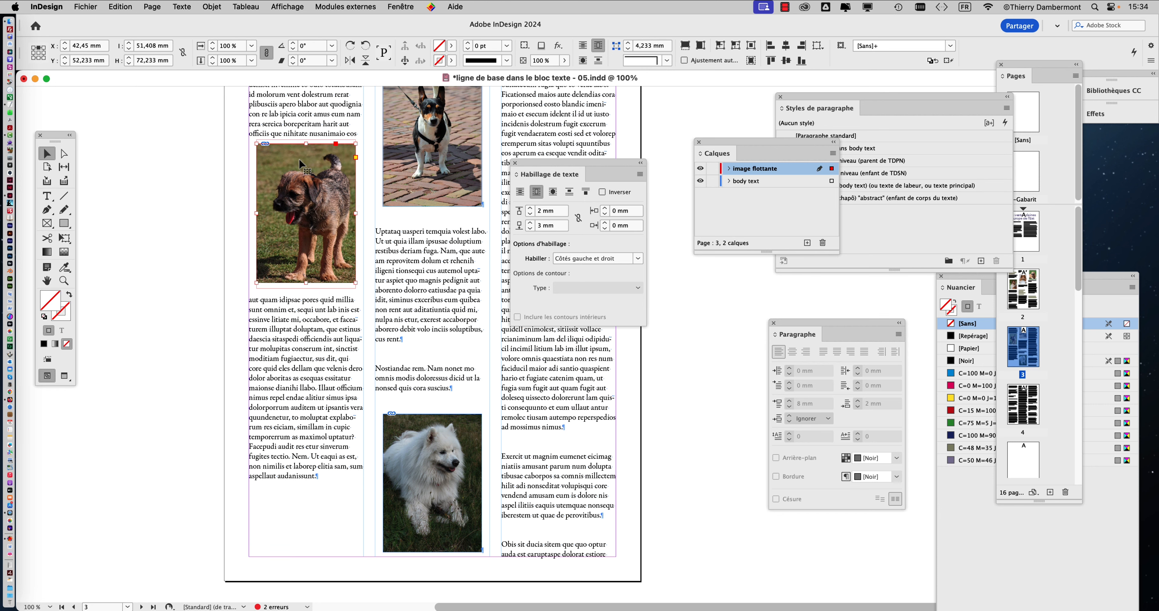
pyautogui.moveTo(521, 160); pyautogui.dragTo(134, 350)
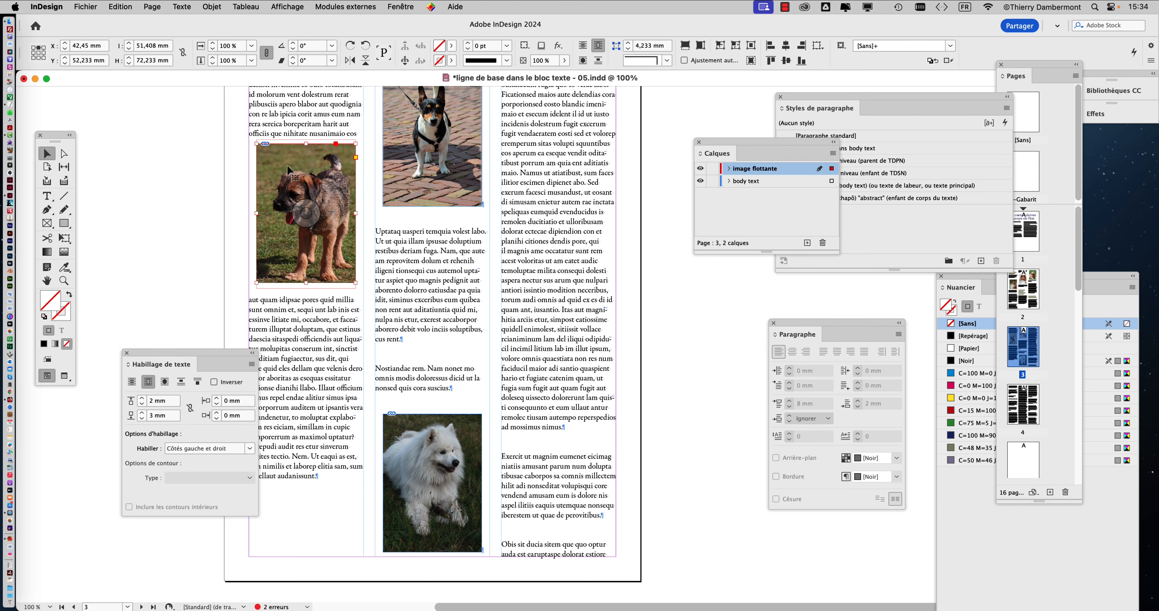
pyautogui.moveTo(323, 172); pyautogui.dragTo(287, 148)
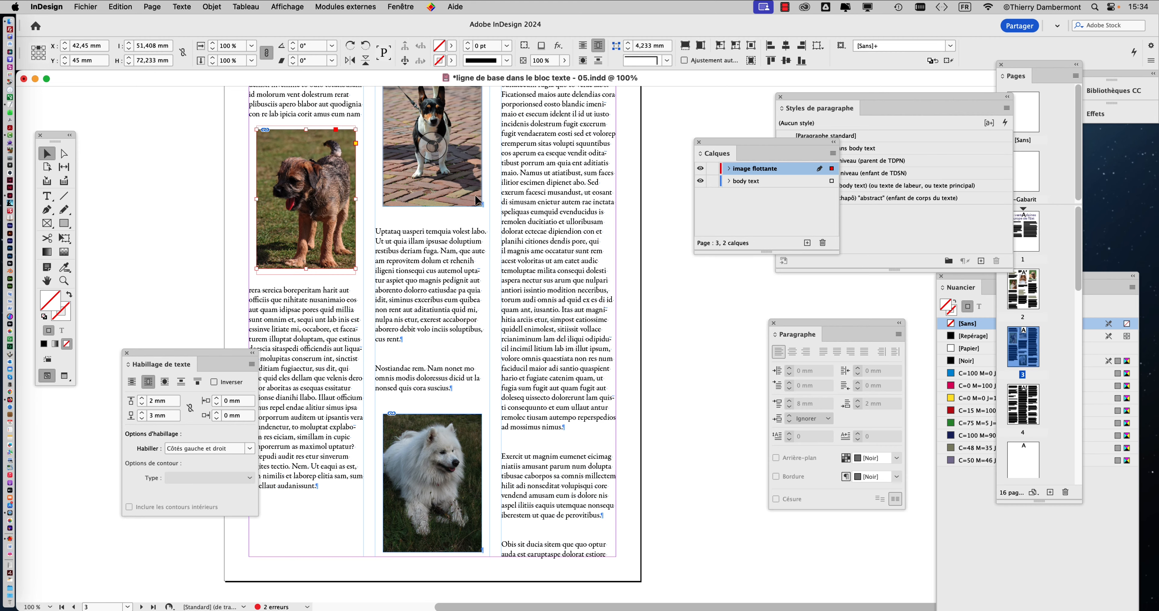
pyautogui.press('super+minus')
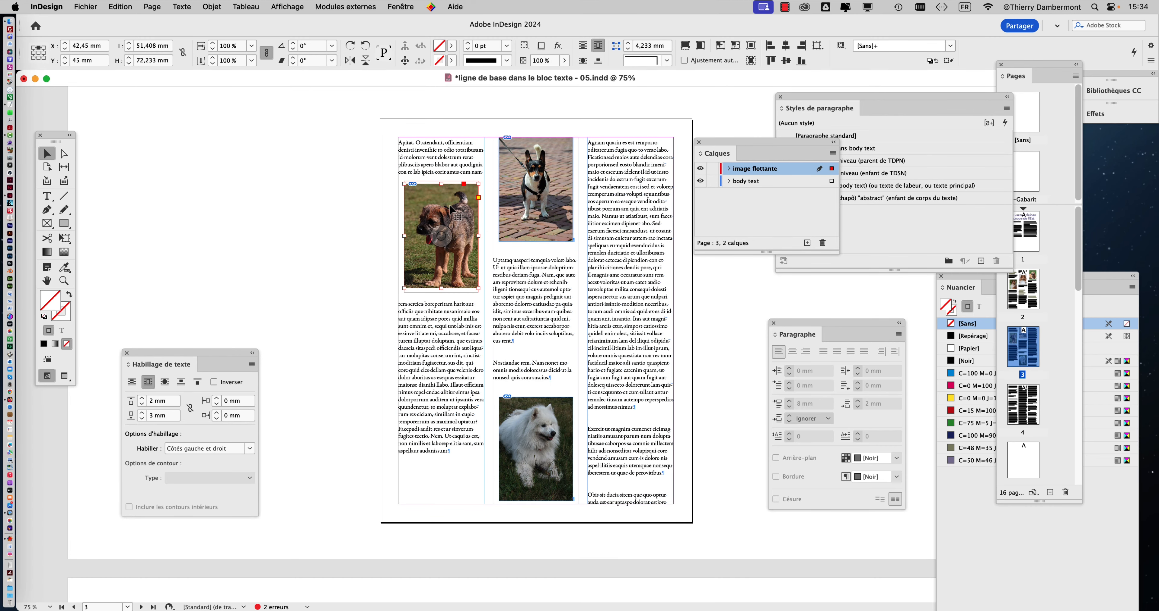
pyautogui.moveTo(444, 199); pyautogui.dragTo(444, 317)
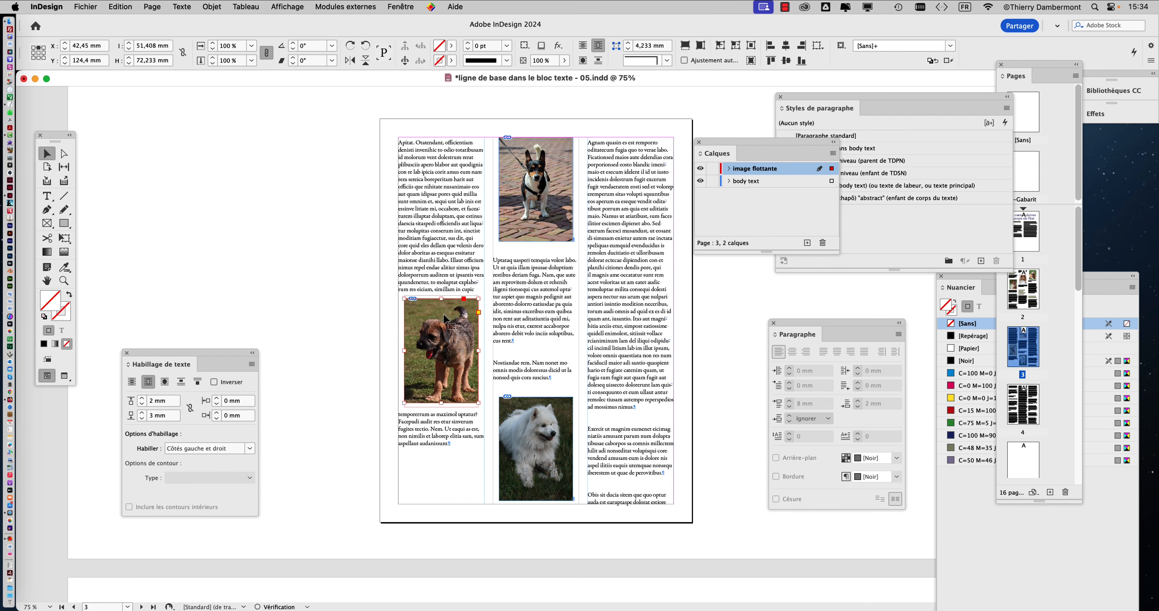
# Examine the text spacing above and below the brown dog image at high magnification.
pyautogui.press('super+equal')
pyautogui.press('super+equal')
pyautogui.press('super+equal')
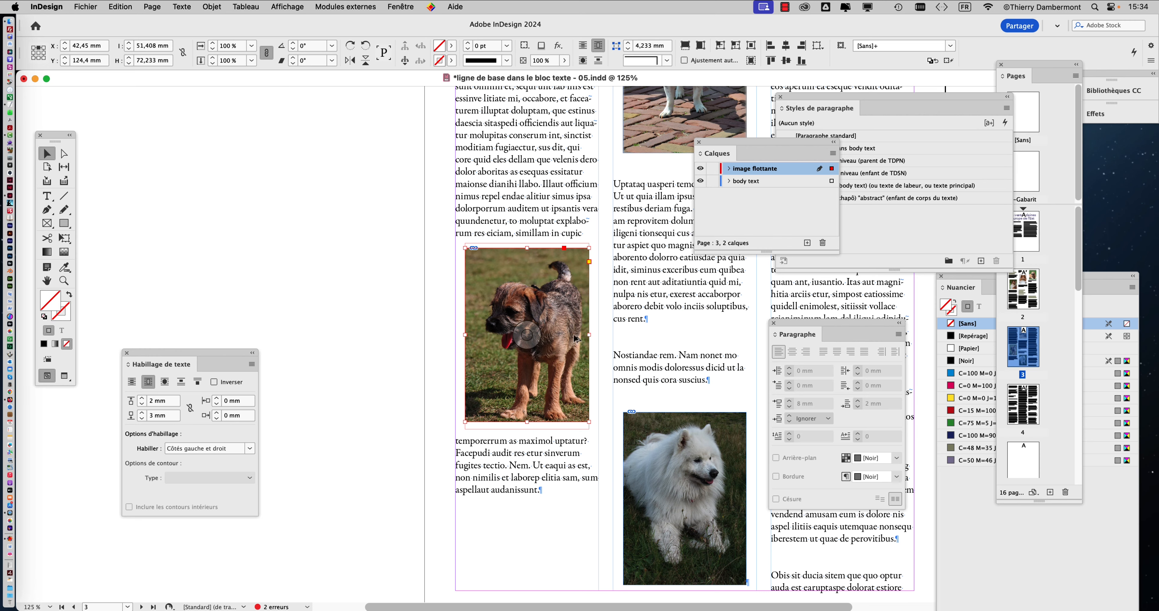
pyautogui.moveTo(553, 286); pyautogui.dragTo(426, 227)
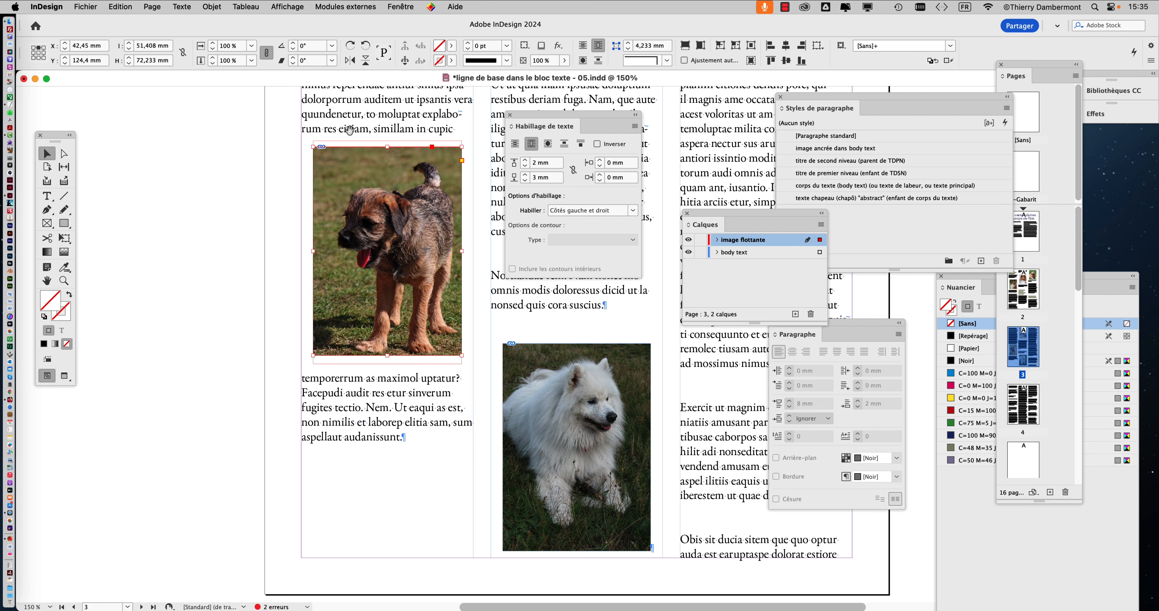
pyautogui.moveTo(349, 130); pyautogui.dragTo(241, 149)
pyautogui.hscroll(3, 349, 191)
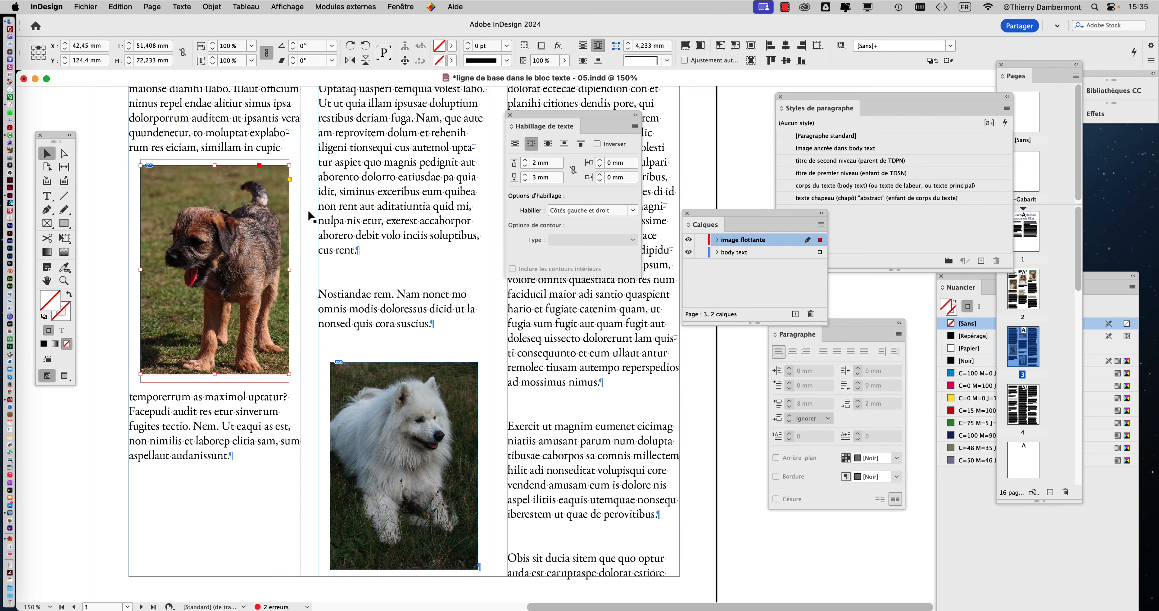
pyautogui.hscroll(-4, 263, 229)
pyautogui.scroll(-1, 264, 229)
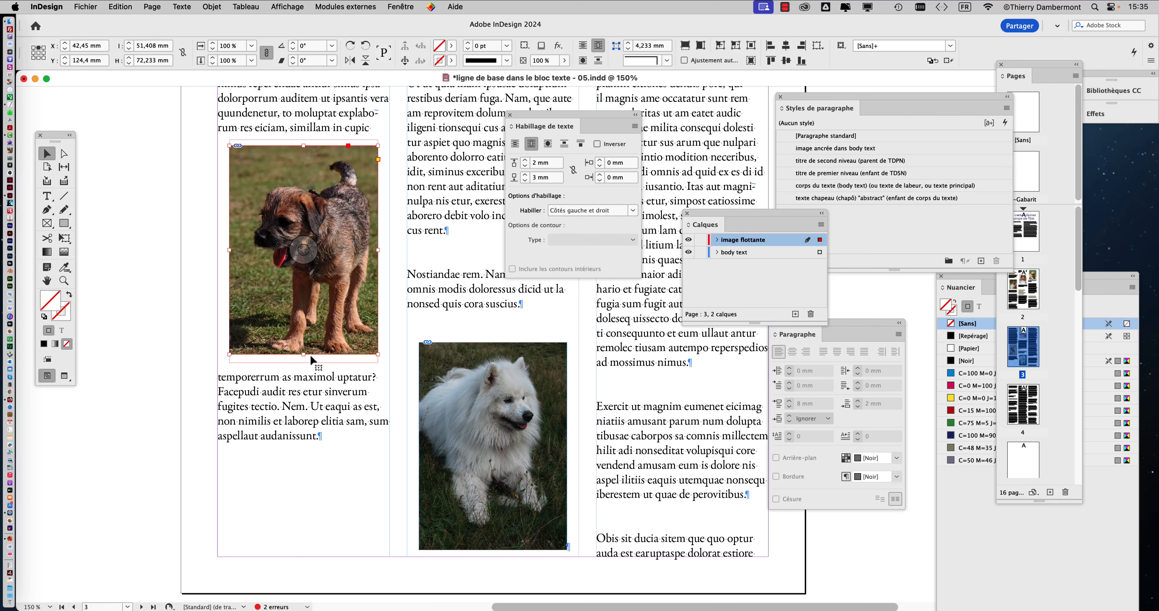
# Display the document's object styles next to the brown dog image and clear the text wrap settings out of the way.
pyautogui.moveTo(544, 117); pyautogui.dragTo(669, 371)
pyautogui.moveTo(337, 130); pyautogui.dragTo(234, 111)
pyautogui.click(400, 6)
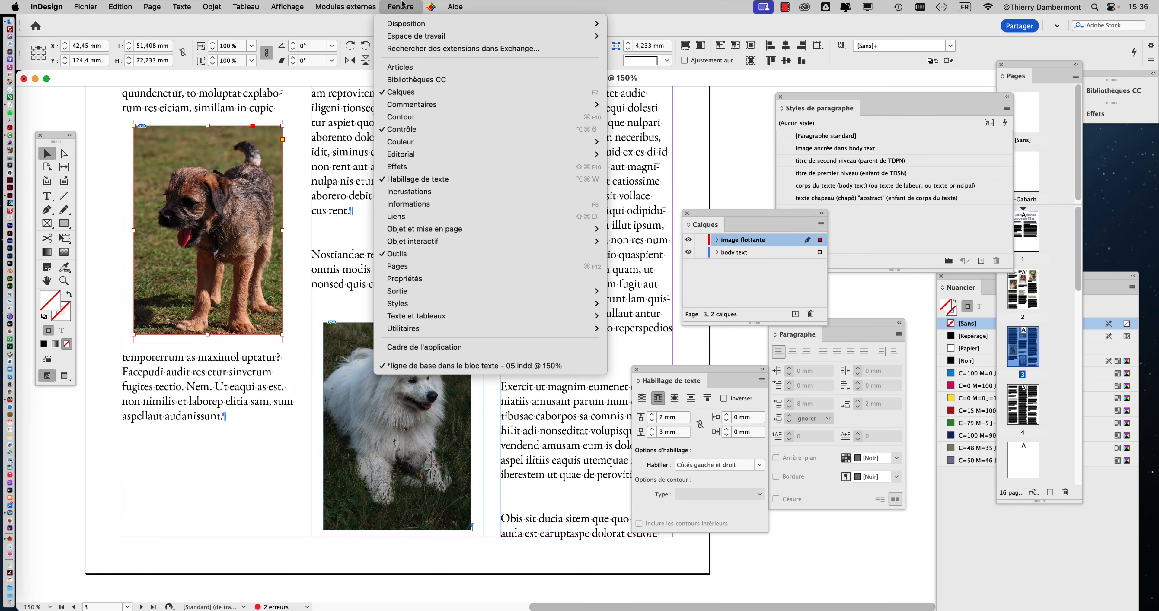
pyautogui.moveTo(422, 304)
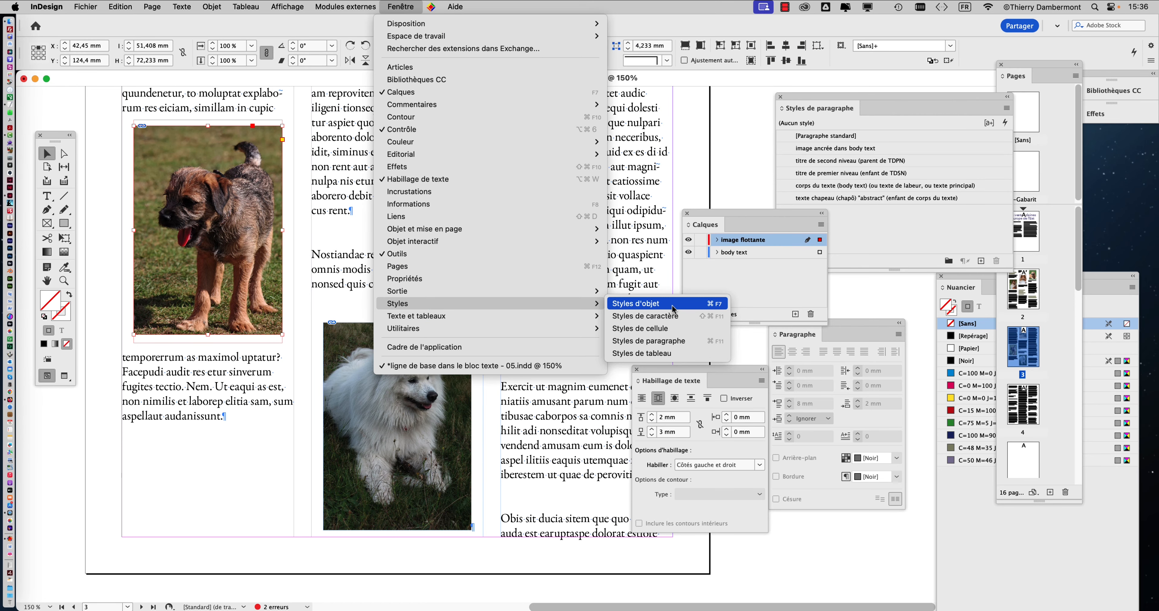
pyautogui.click(672, 306)
pyautogui.moveTo(719, 96); pyautogui.dragTo(364, 123)
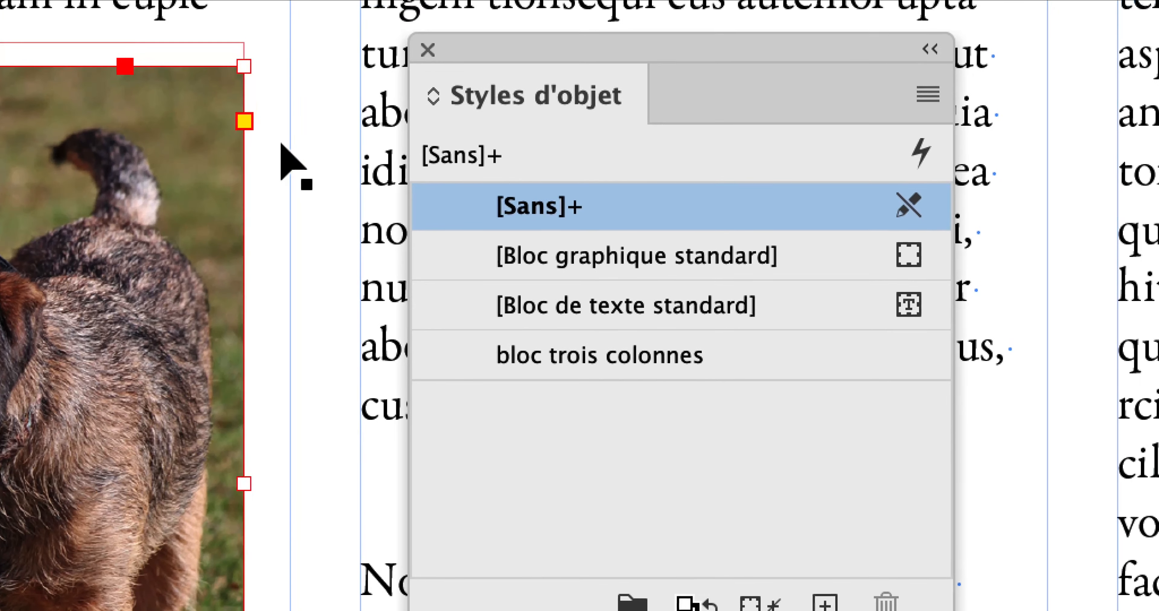
pyautogui.click(518, 94)
pyautogui.click(454, 86)
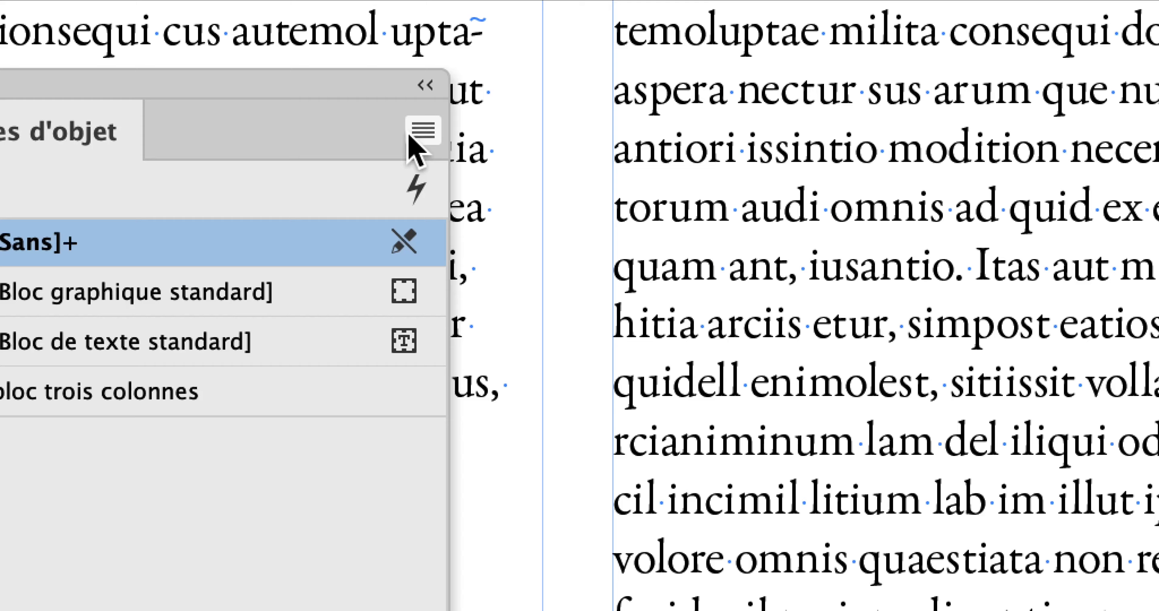
# Create an object style named "image qui habille" from the selected brown dog image, based on [Sans].
pyautogui.click(638, 110)
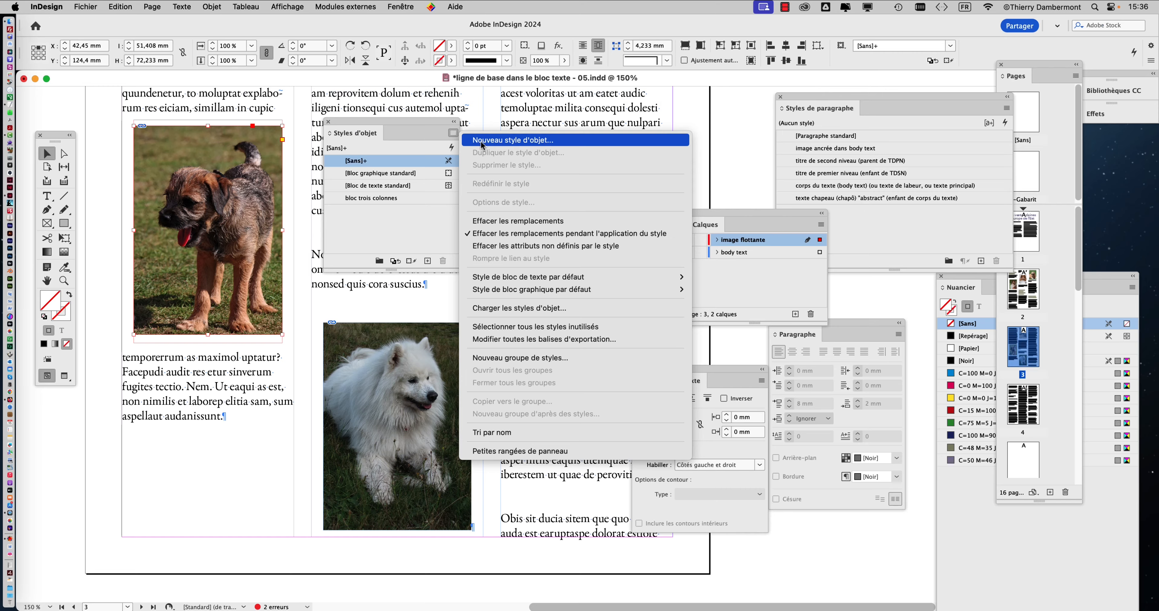
pyautogui.click(482, 143)
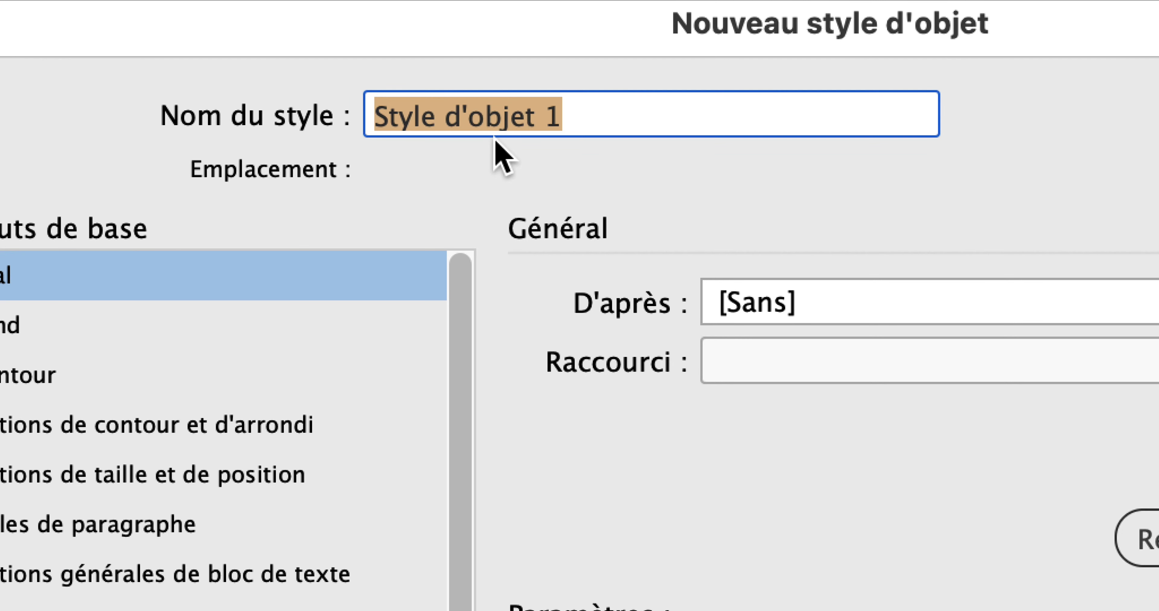
pyautogui.write('image qui g')
pyautogui.press('BackSpace')
pyautogui.write('h')
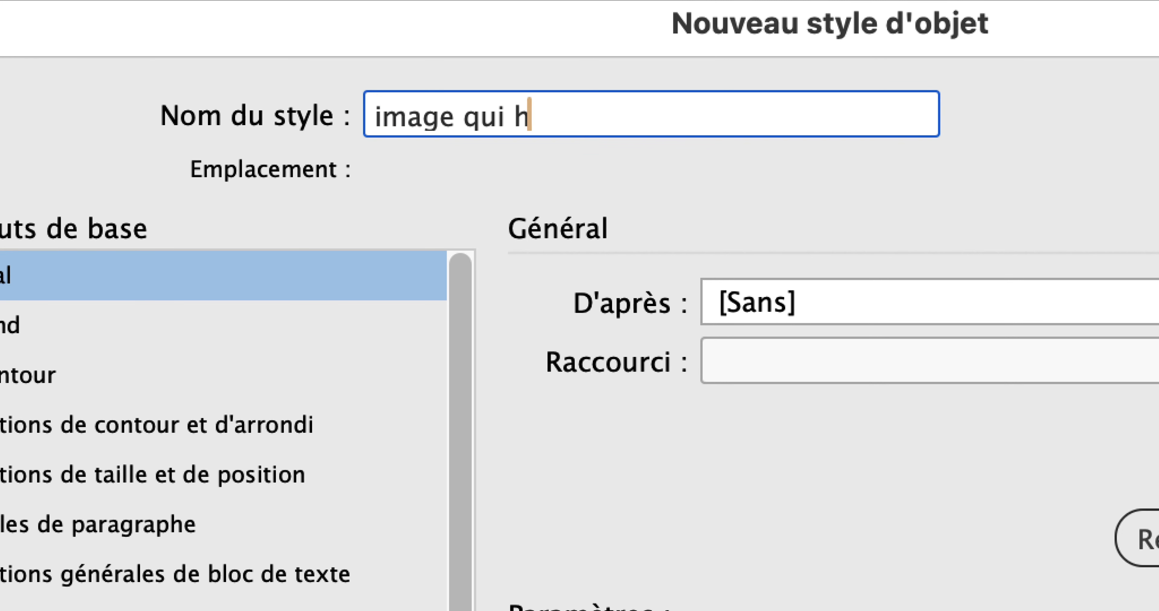
pyautogui.write('abille')
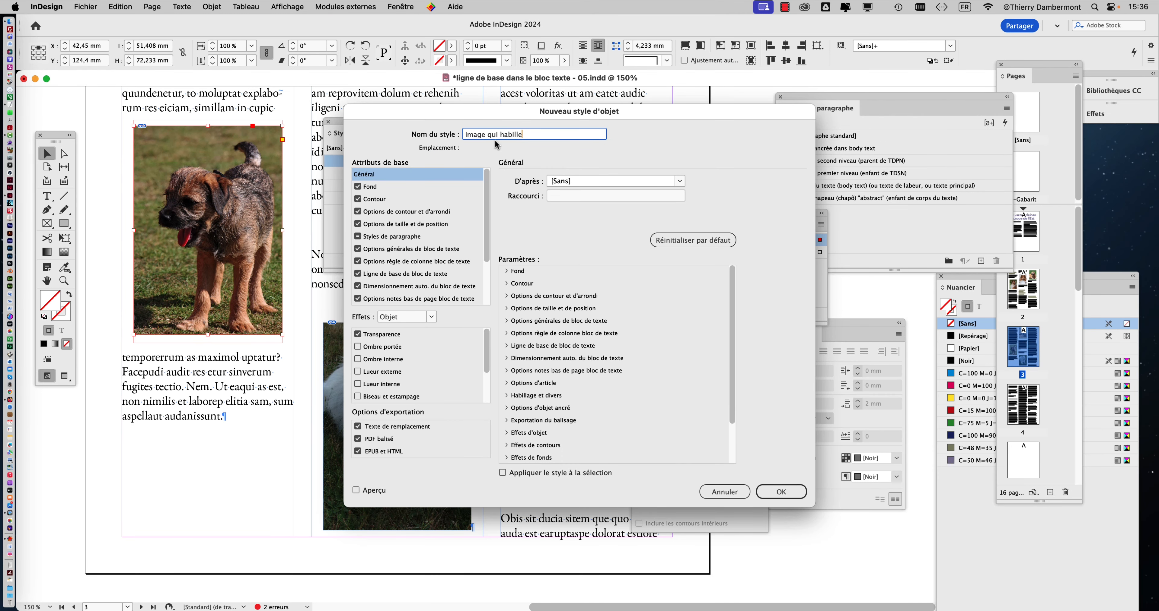
pyautogui.click(762, 486)
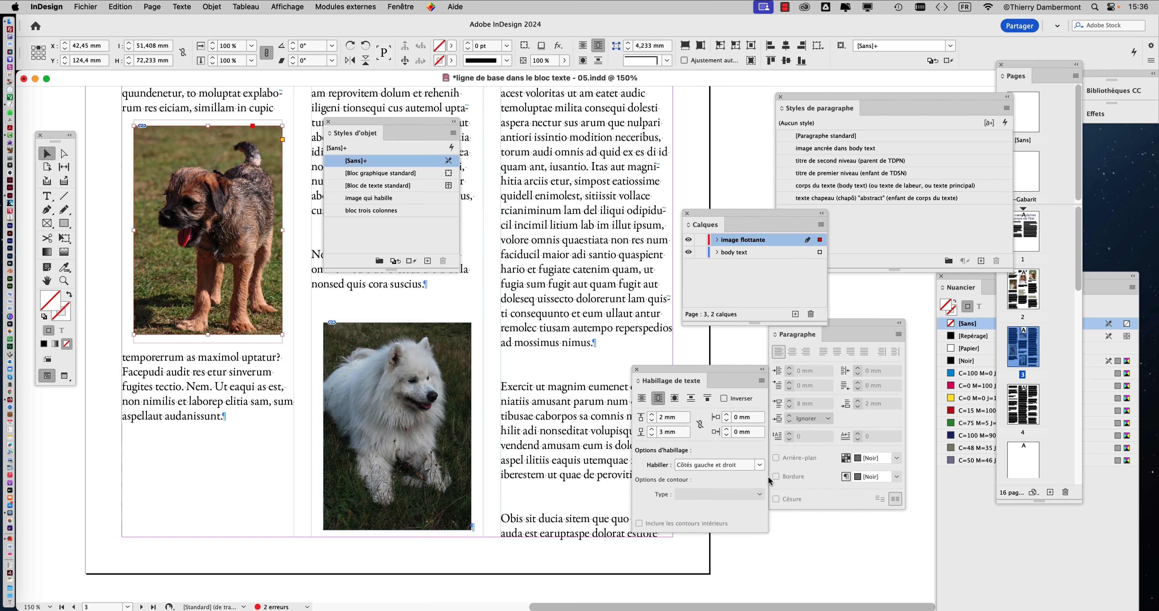
# Apply the "image qui habille" object style to the brown dog image, clearing its overrides.
pyautogui.moveTo(374, 125); pyautogui.dragTo(350, 106)
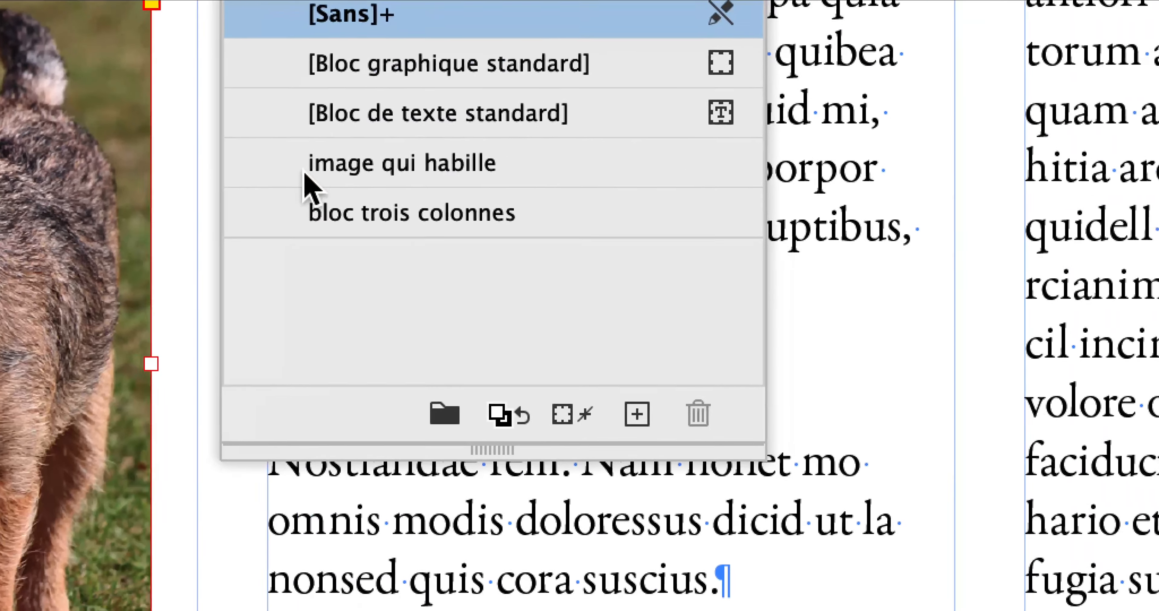
pyautogui.click(305, 176)
pyautogui.keyDown('alt'); pyautogui.click(305, 176); pyautogui.keyUp('alt')
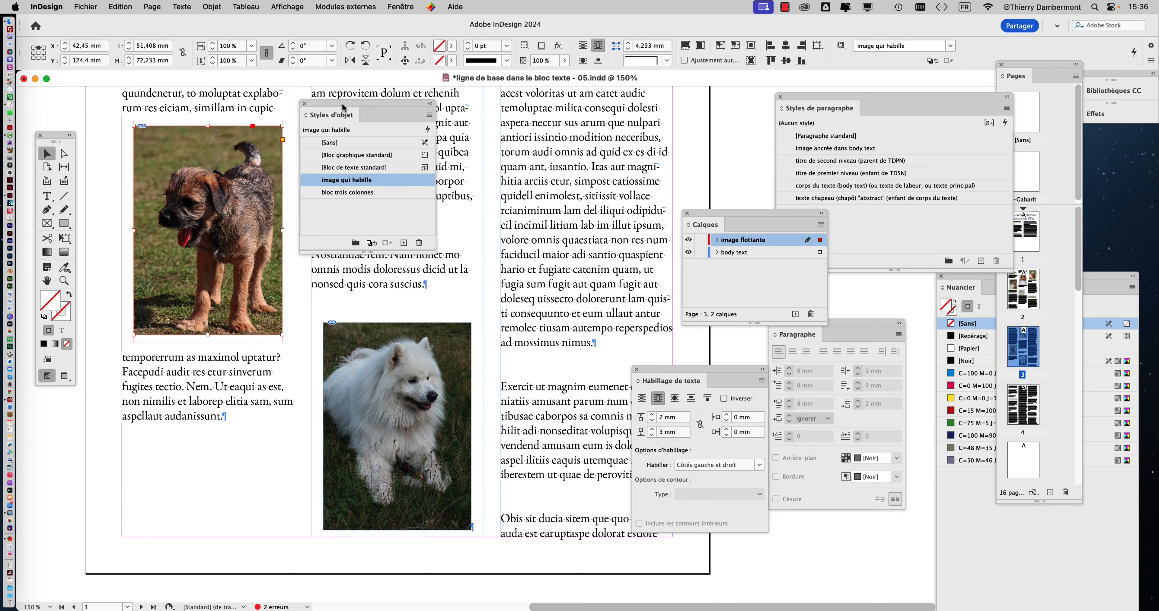
pyautogui.moveTo(342, 107); pyautogui.dragTo(597, 129)
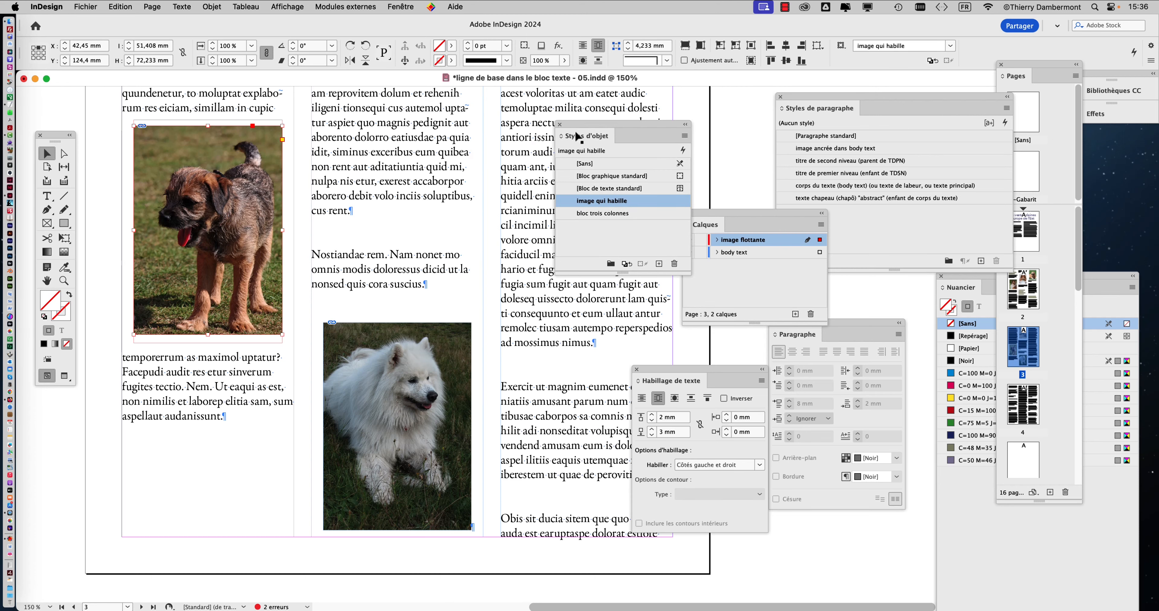
# Copy the speckled dog image from the pasteboard beside page 2 and paste it onto page 3.
pyautogui.scroll(-1, 493, 200)
pyautogui.scroll(-2, 494, 200)
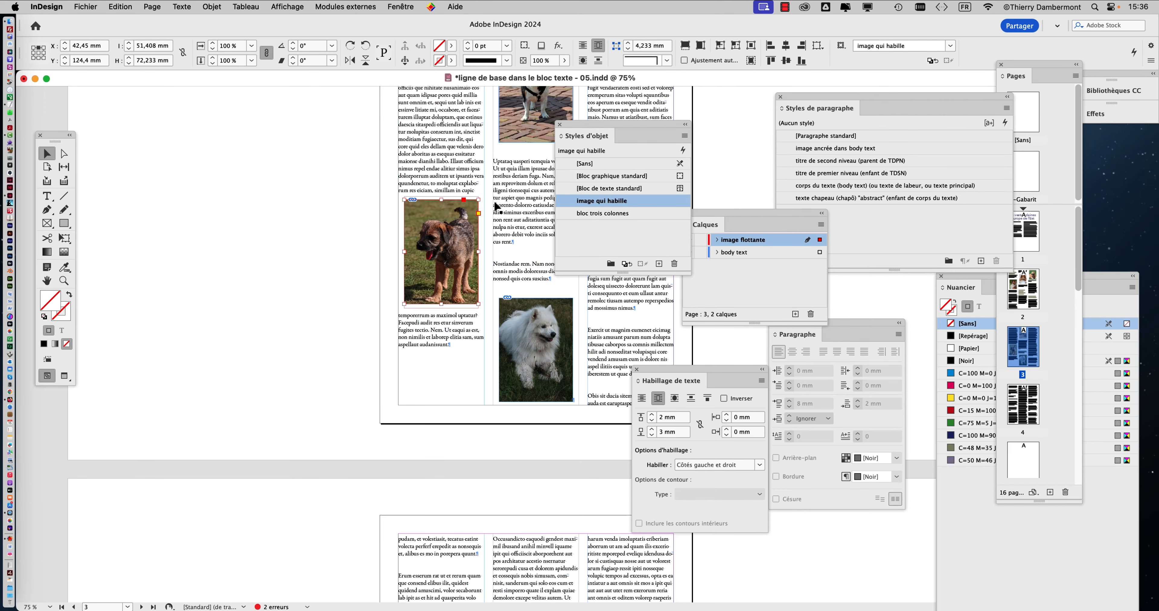
pyautogui.scroll(5, 493, 200)
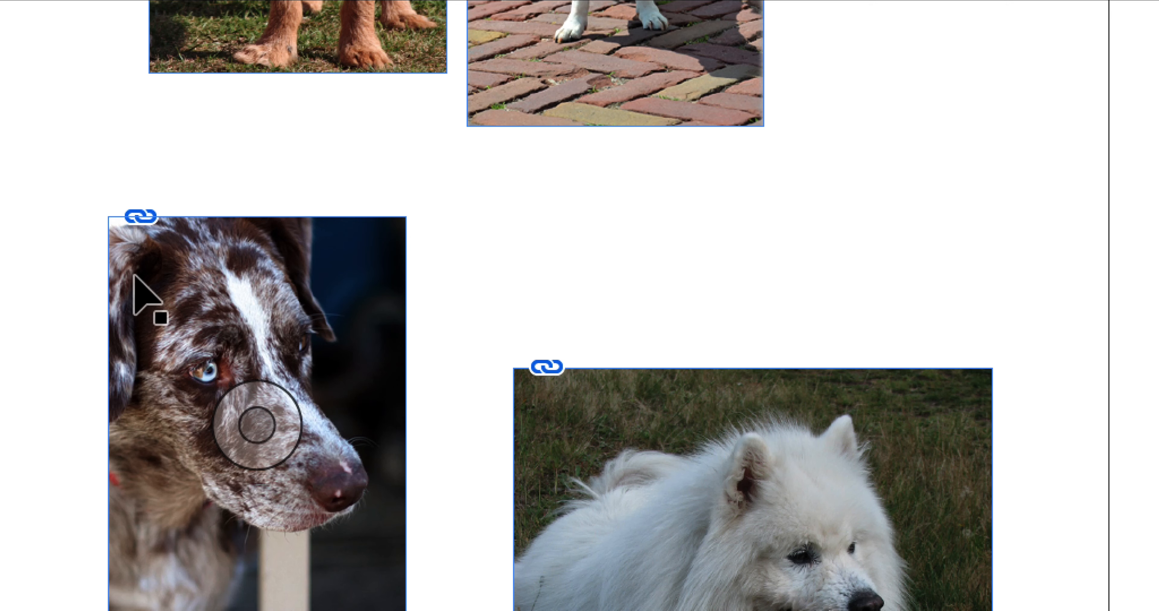
pyautogui.click(134, 276)
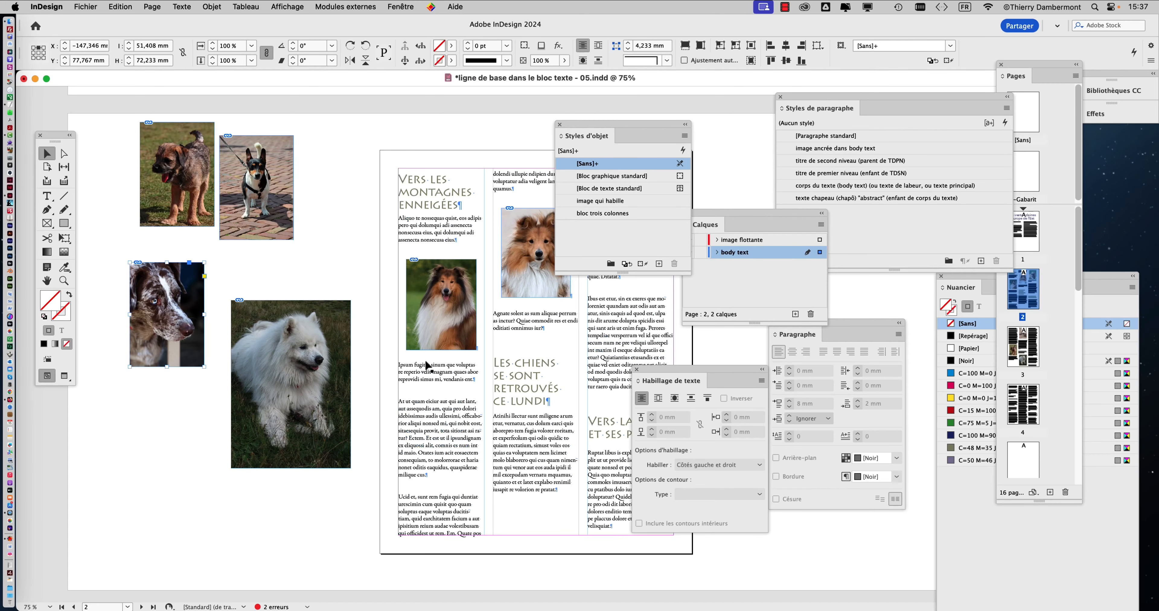
pyautogui.scroll(-10, 427, 365)
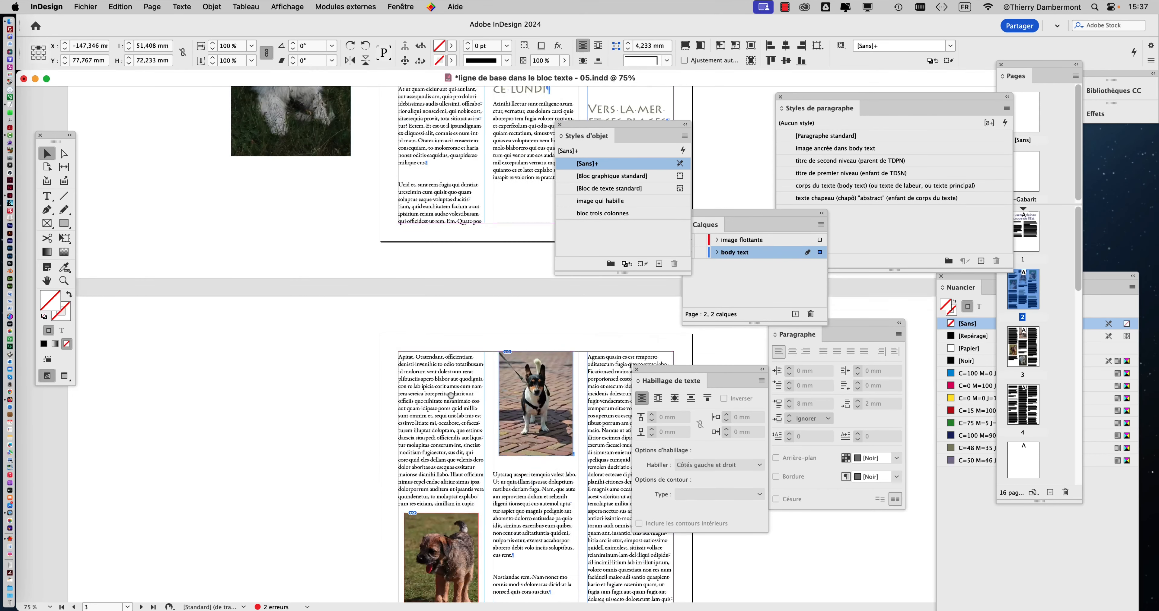
pyautogui.moveTo(583, 128); pyautogui.dragTo(206, 233)
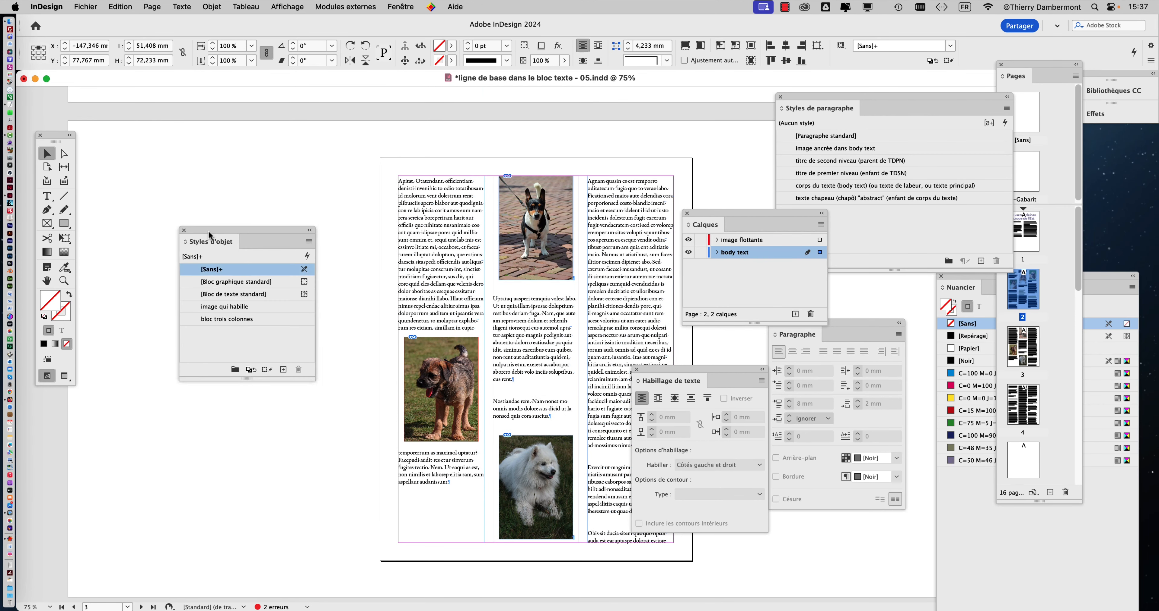
pyautogui.moveTo(714, 220); pyautogui.dragTo(795, 208)
pyautogui.moveTo(661, 380); pyautogui.dragTo(788, 533)
pyautogui.moveTo(628, 344); pyautogui.dragTo(630, 292)
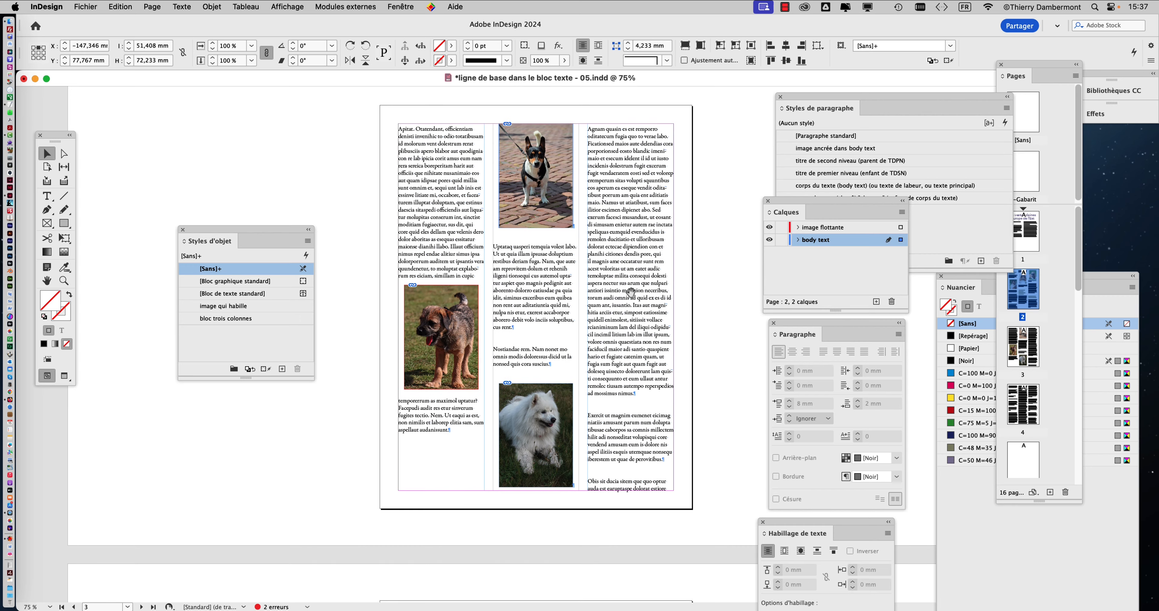
pyautogui.press('super+v')
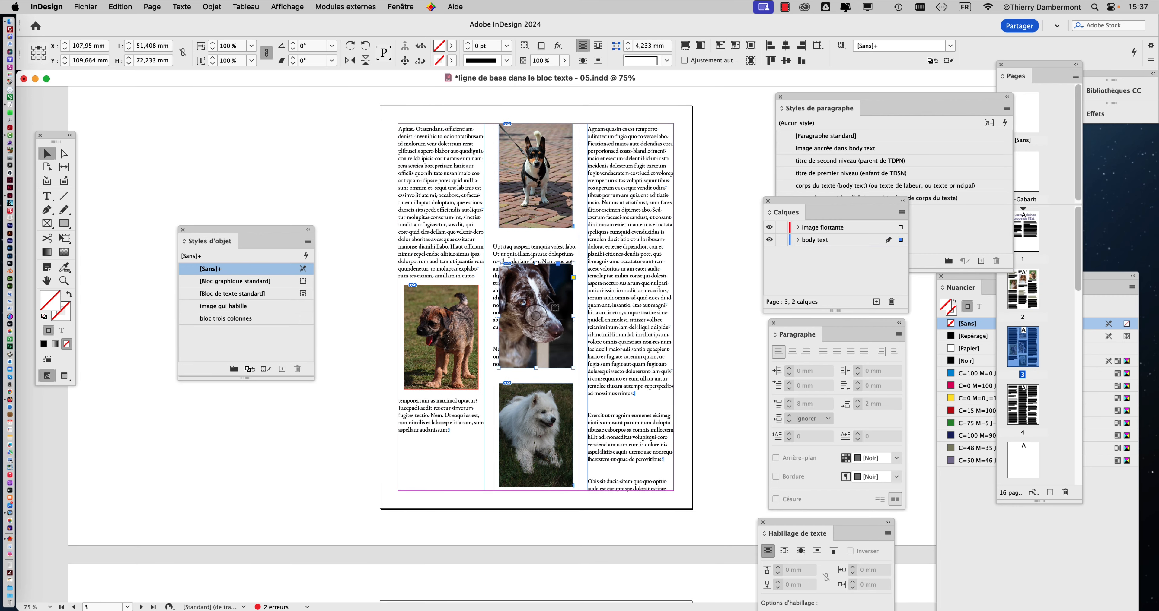
# Apply the "image qui habille" object style to the speckled dog image and position it in the third column at about X 173.45 mm, Y 74.4 mm.
pyautogui.moveTo(542, 297); pyautogui.dragTo(839, 134)
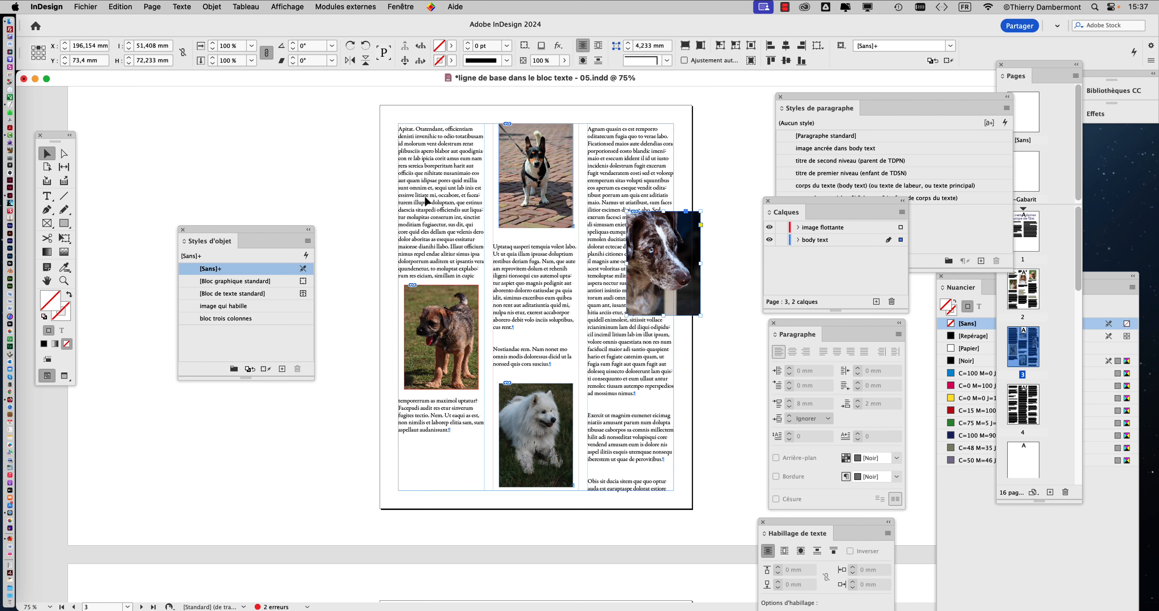
pyautogui.moveTo(274, 232); pyautogui.dragTo(803, 190)
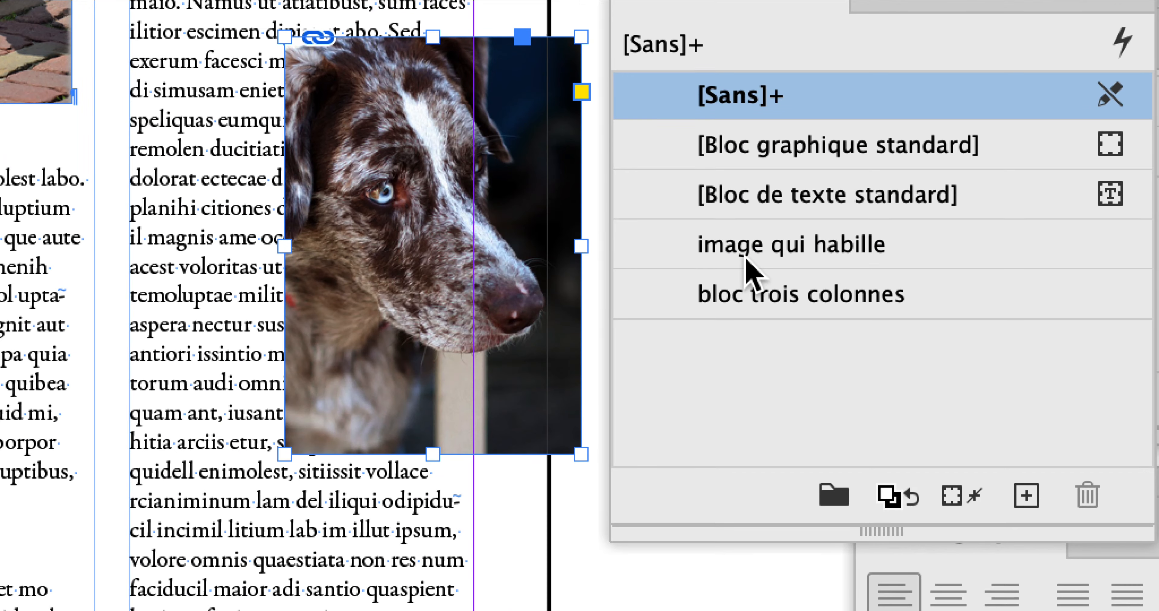
pyautogui.click(745, 259)
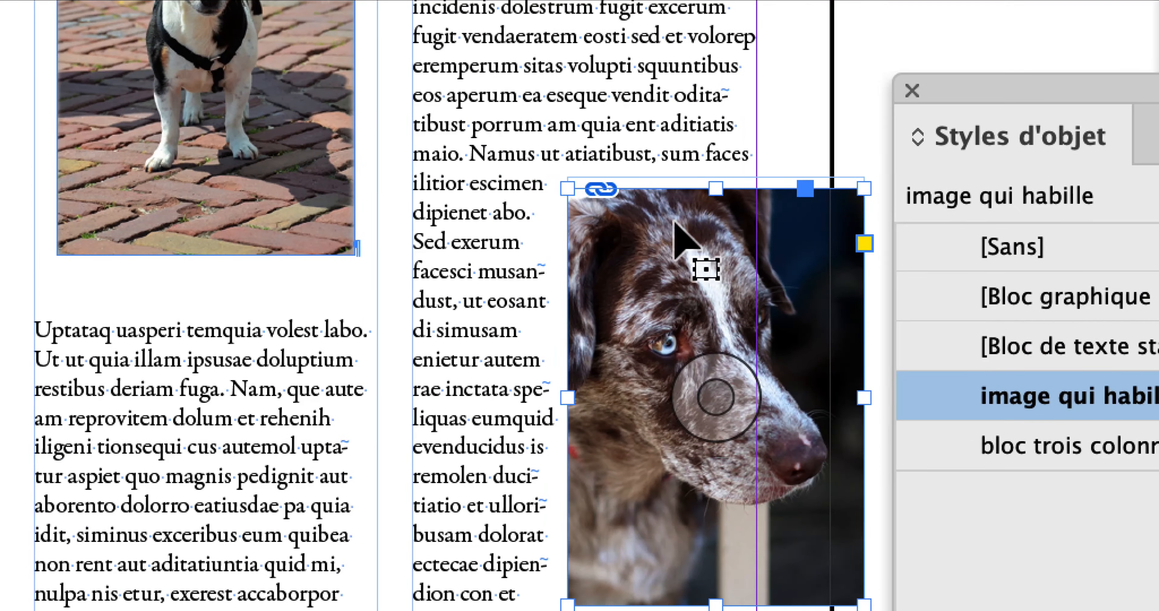
pyautogui.moveTo(673, 223); pyautogui.dragTo(542, 214)
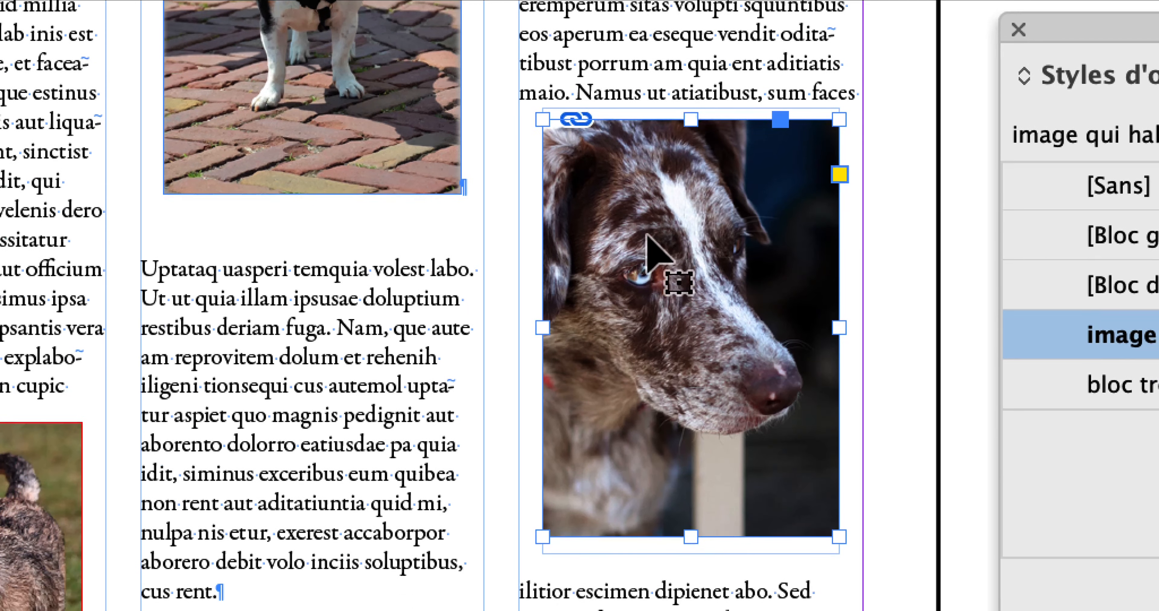
pyautogui.moveTo(646, 308); pyautogui.dragTo(645, 321)
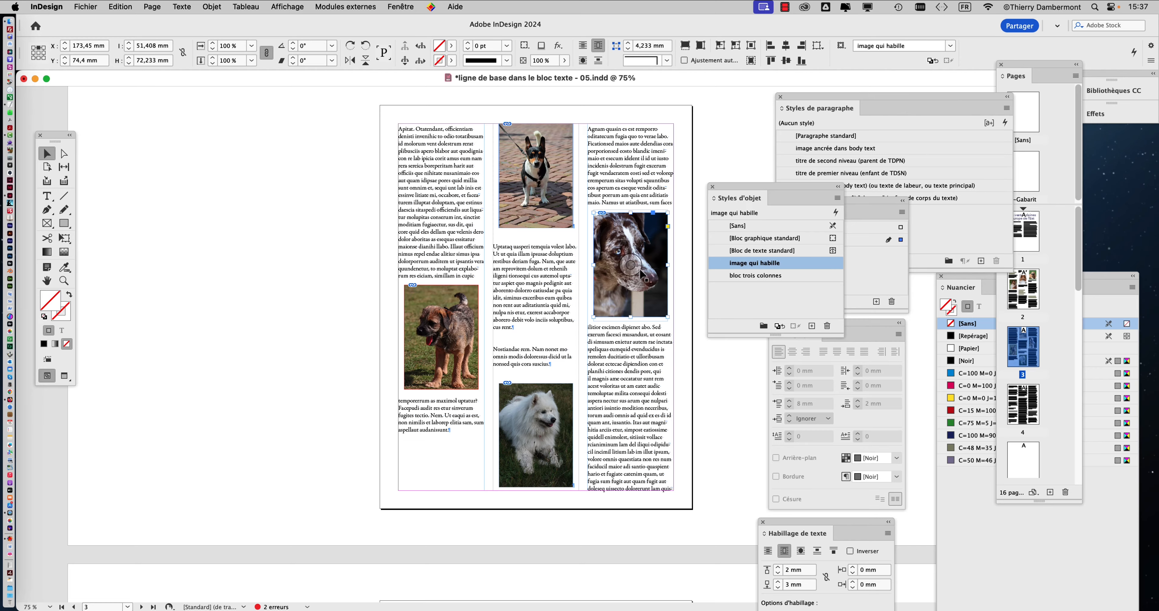
# Compare the text wrap, object style and layer of the brown dog image with those of the speckled dog image.
pyautogui.press('super+equal')
pyautogui.press('super+equal')
pyautogui.scroll(-2, 360, 246)
pyautogui.hscroll(-3, 360, 246)
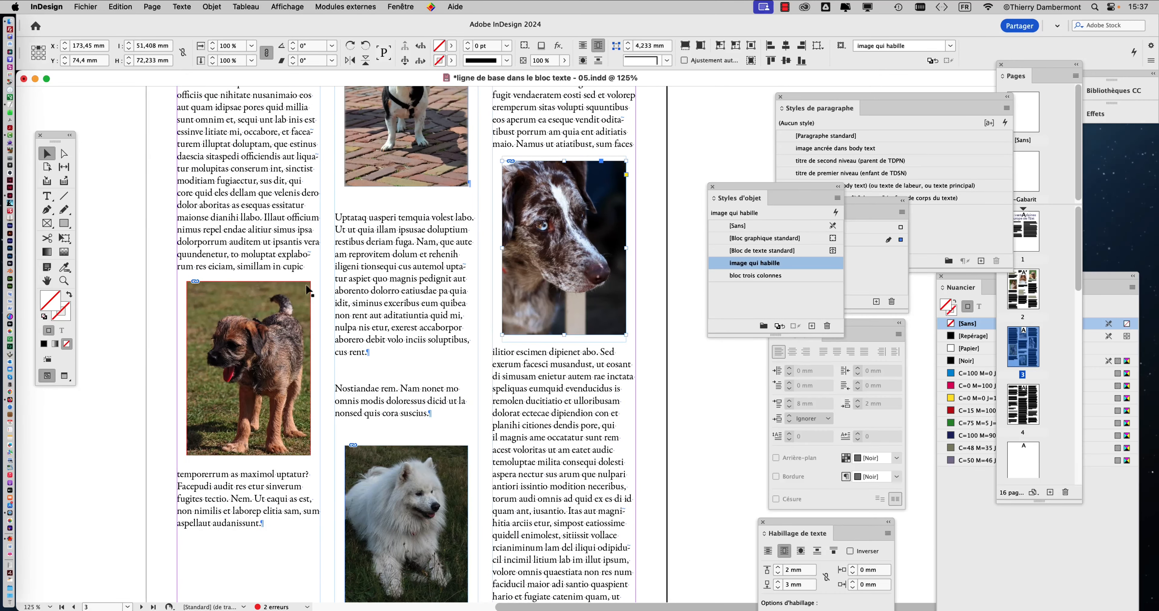
pyautogui.click(269, 295)
pyautogui.click(531, 205)
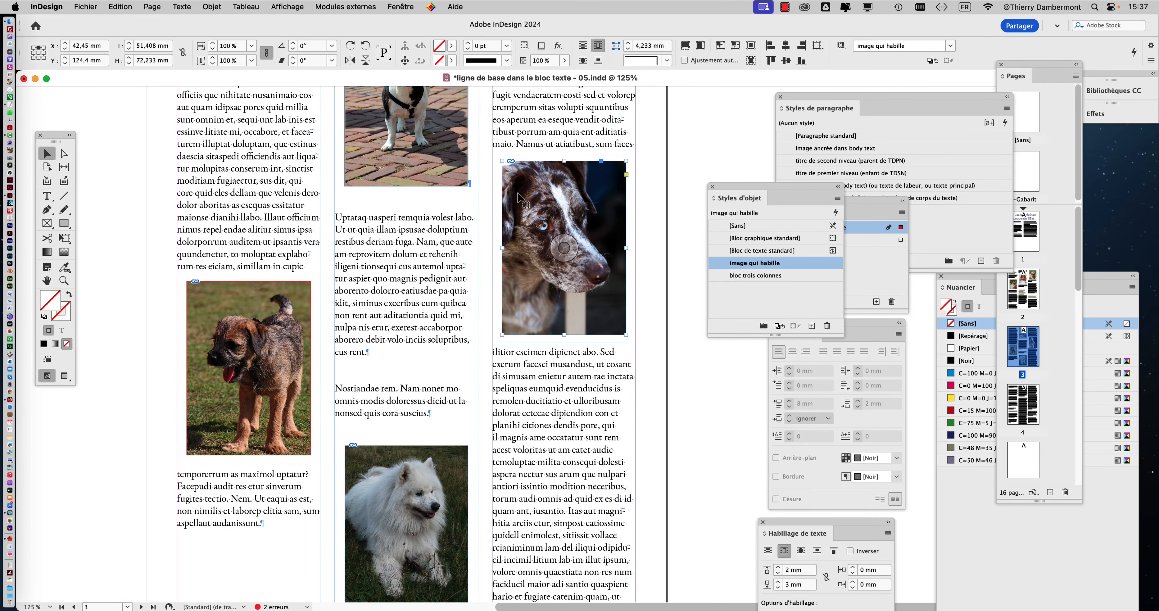
# Check the object style of the brown dog image in the first column against the full layout of page 3.
pyautogui.click(275, 294)
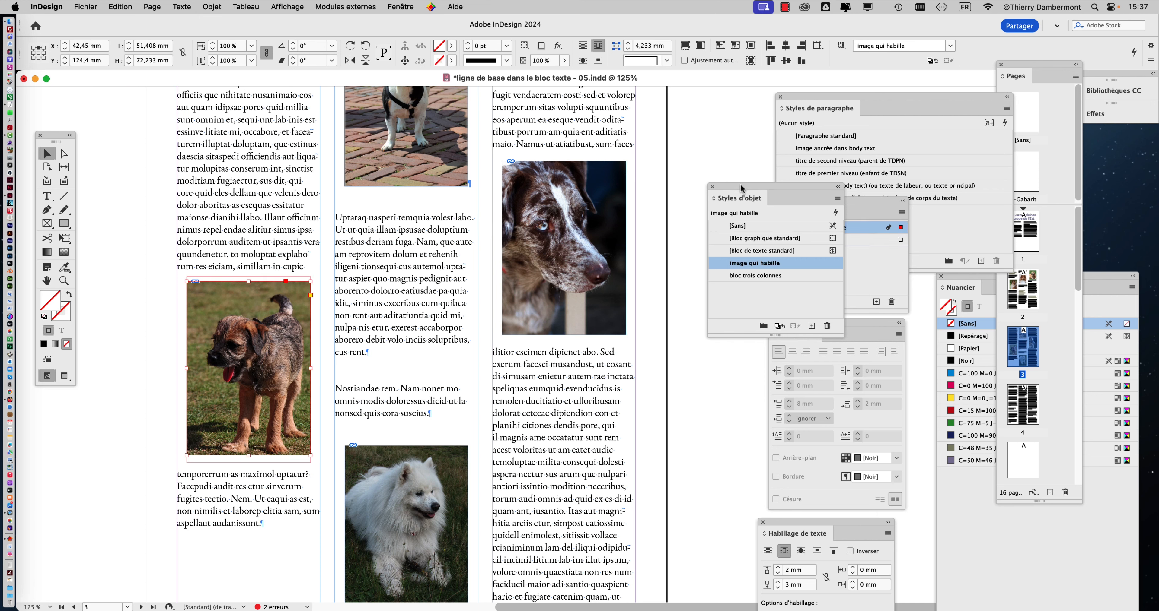
pyautogui.moveTo(741, 188); pyautogui.dragTo(706, 129)
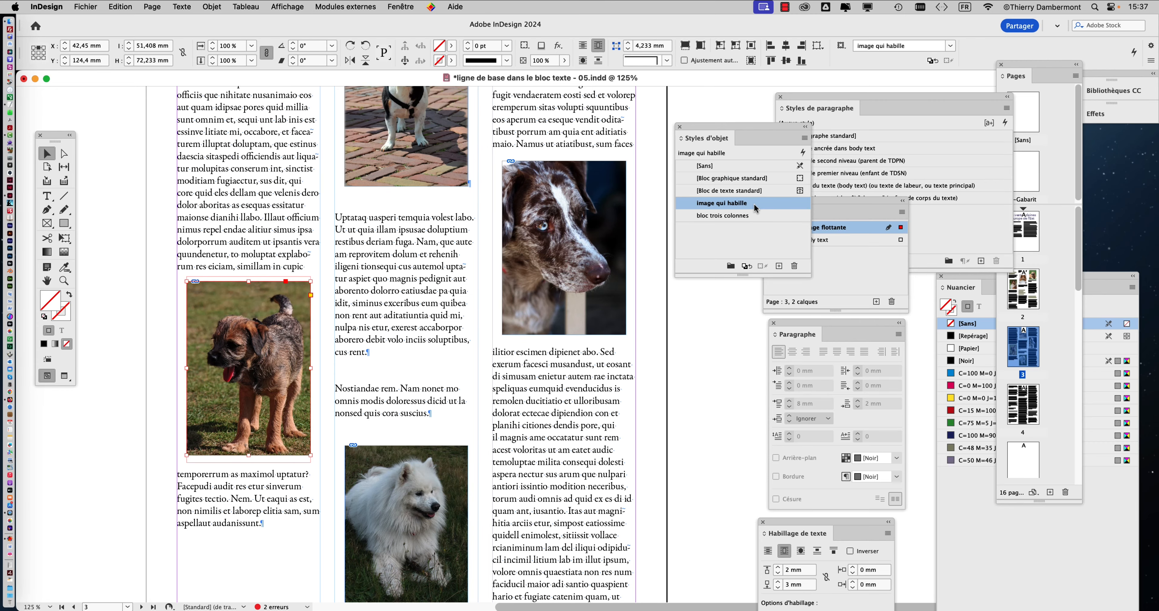
pyautogui.press('super+minus')
pyautogui.press('super+minus')
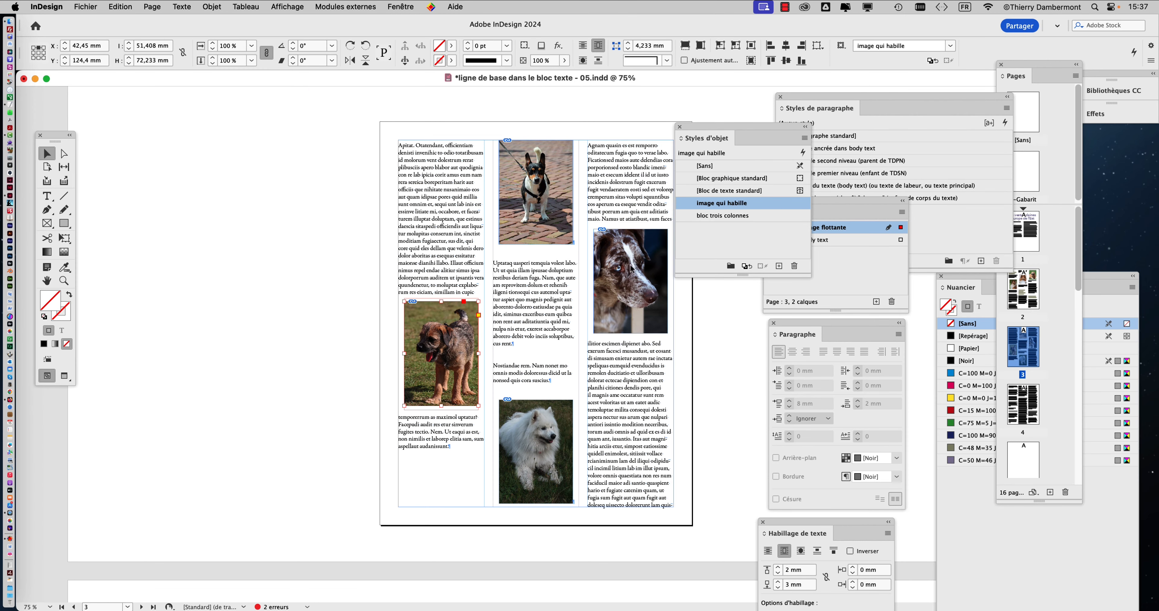
pyautogui.moveTo(711, 129); pyautogui.dragTo(758, 134)
pyautogui.scroll(-3, 318, 184)
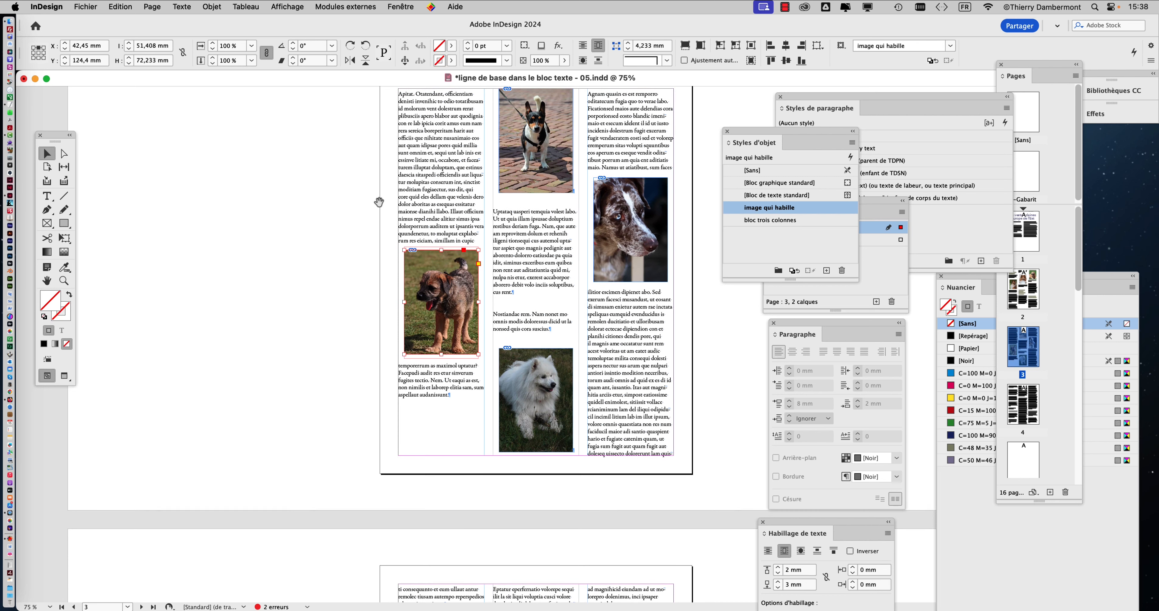
# Copy the body text passage from "apero blabor" to "quam idipsae" near the start of the first column on page 3.
pyautogui.click(51, 198)
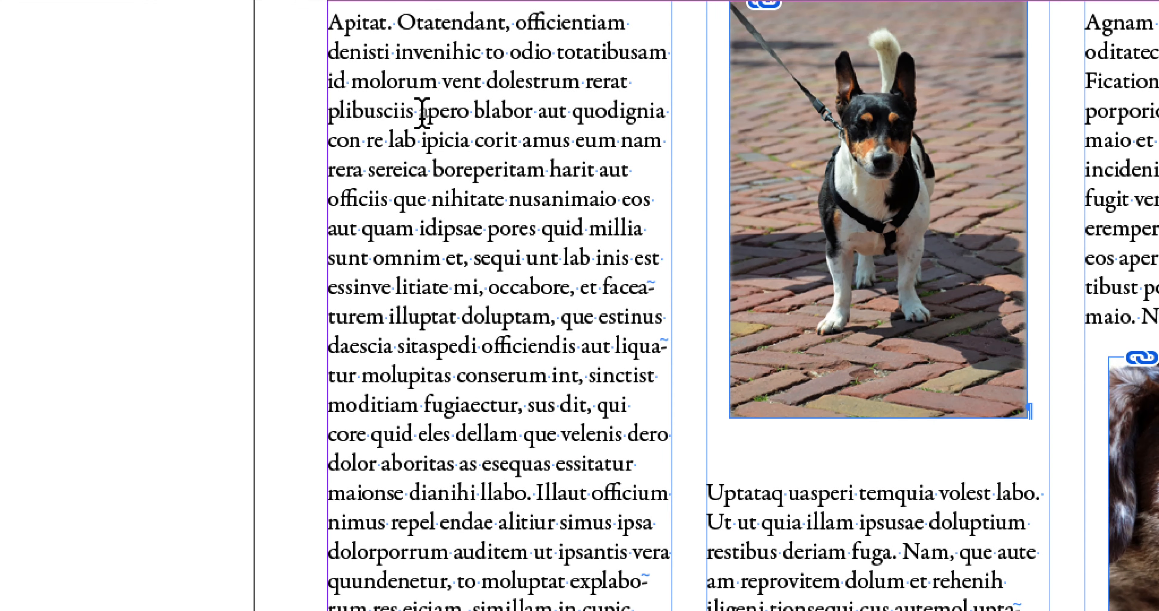
pyautogui.moveTo(421, 116); pyautogui.dragTo(470, 193)
pyautogui.press('super+c')
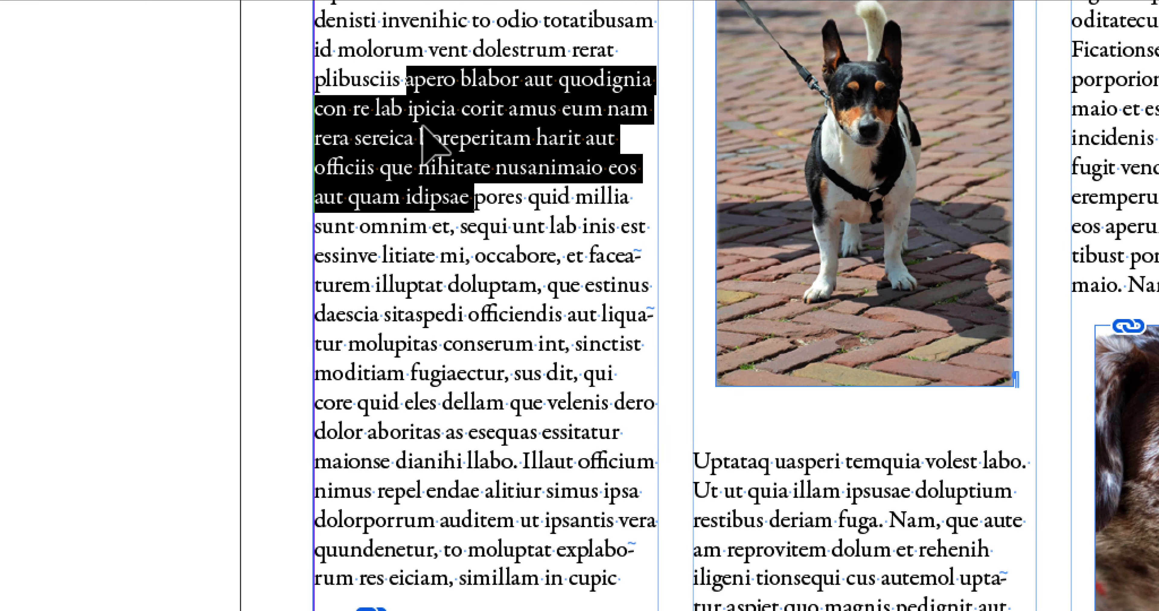
# Paste the copied passage repeatedly right after itself to push the text flow, and check how pages 3 and 4 reflow around the images.
pyautogui.press('Right')
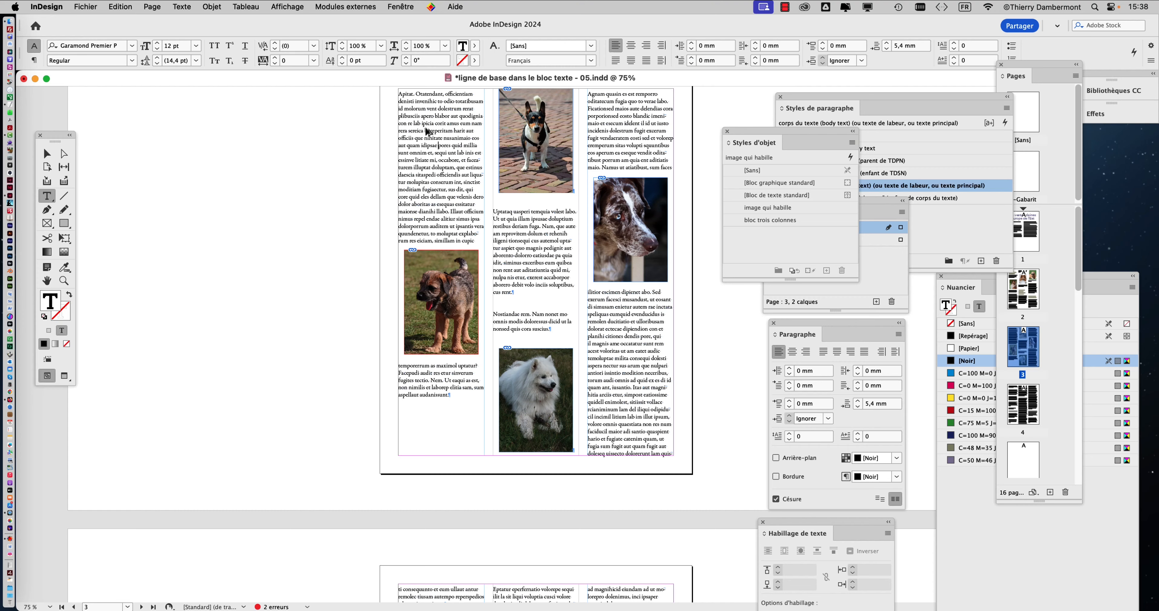
pyautogui.press('super+v')
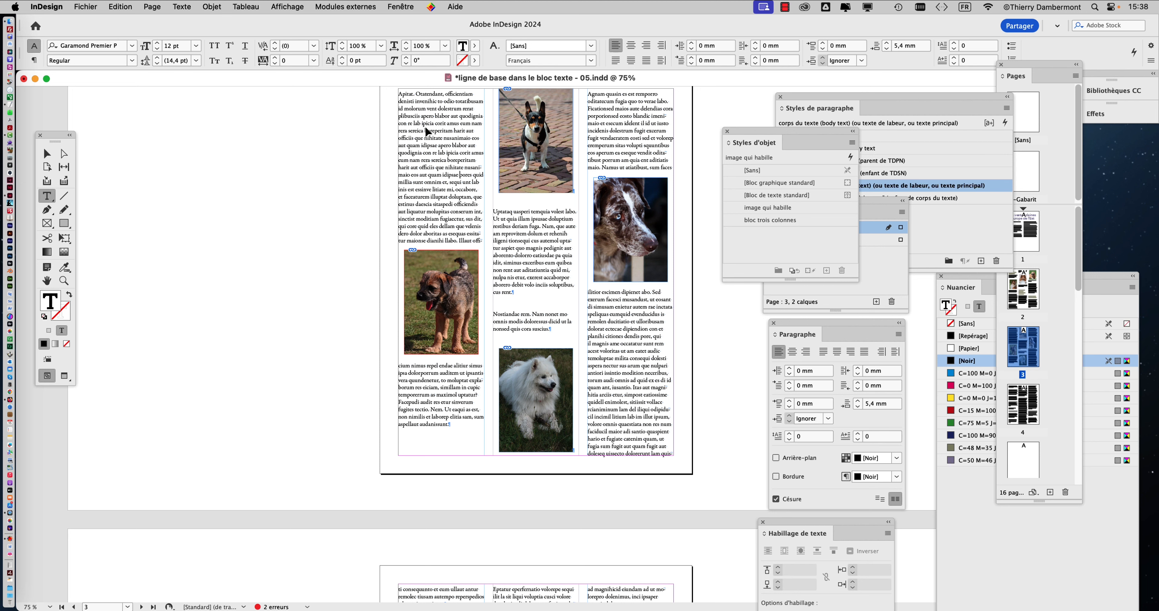
pyautogui.press('super+v')
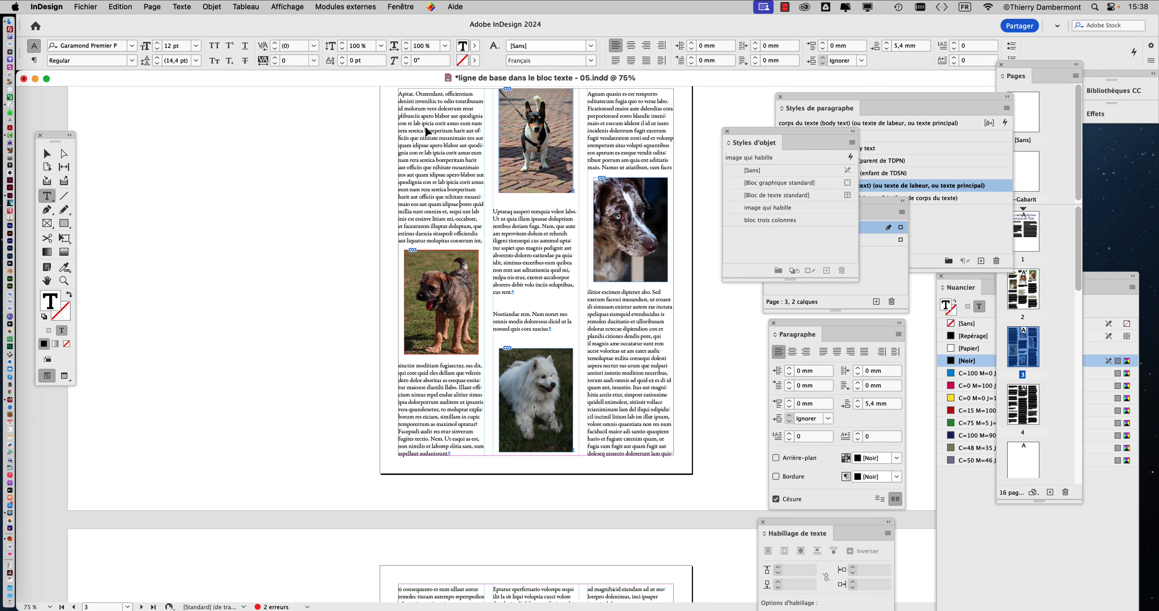
pyautogui.press('super+v')
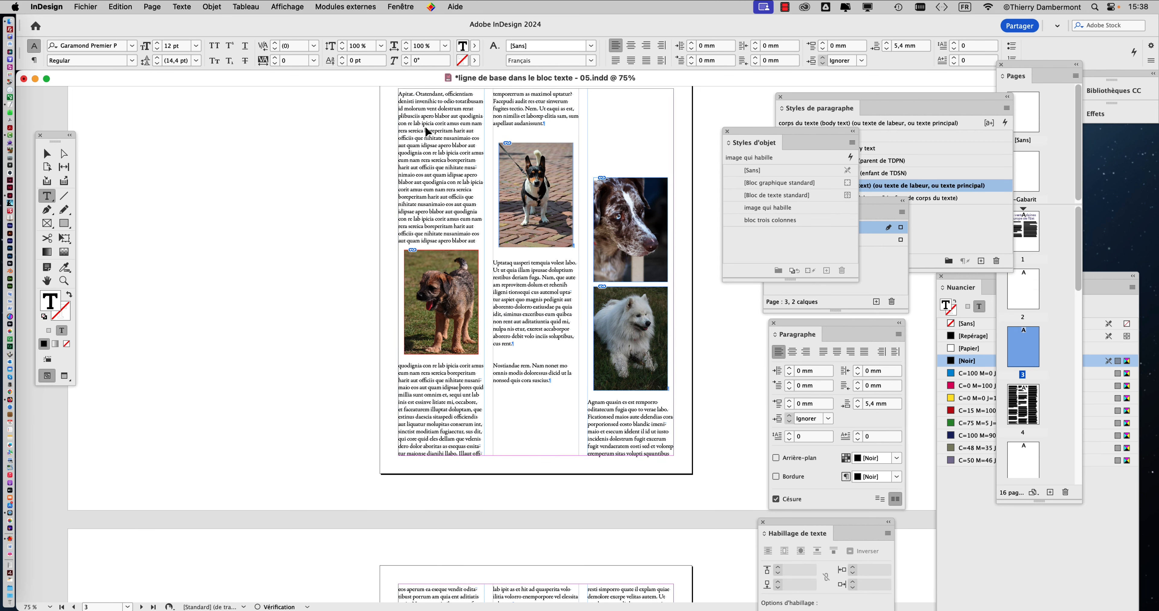
pyautogui.press('super+v')
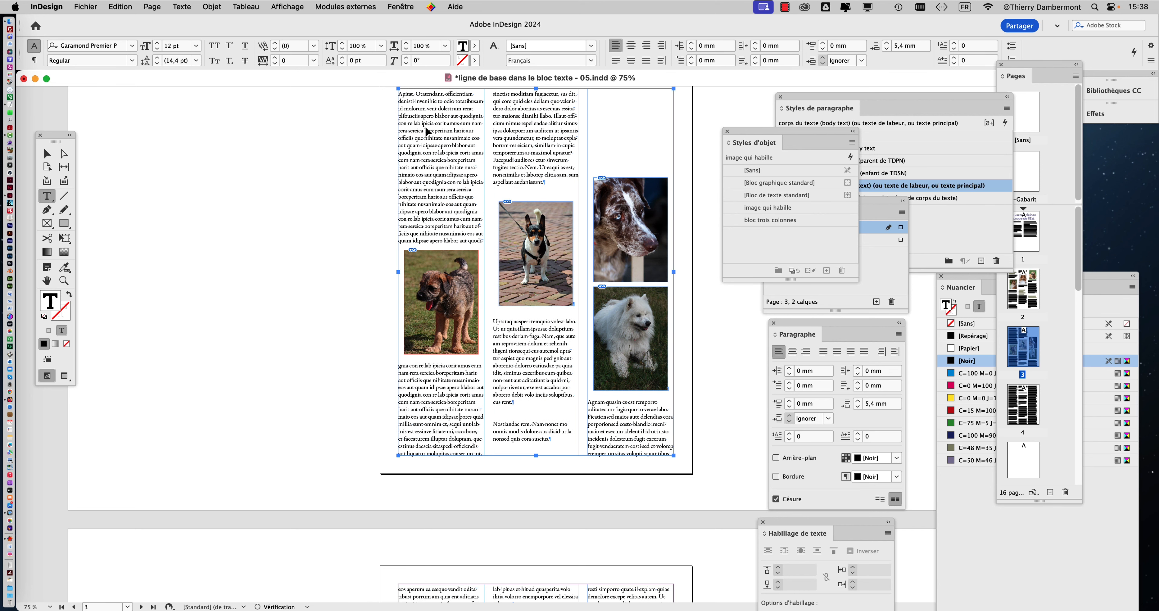
pyautogui.press('super+v')
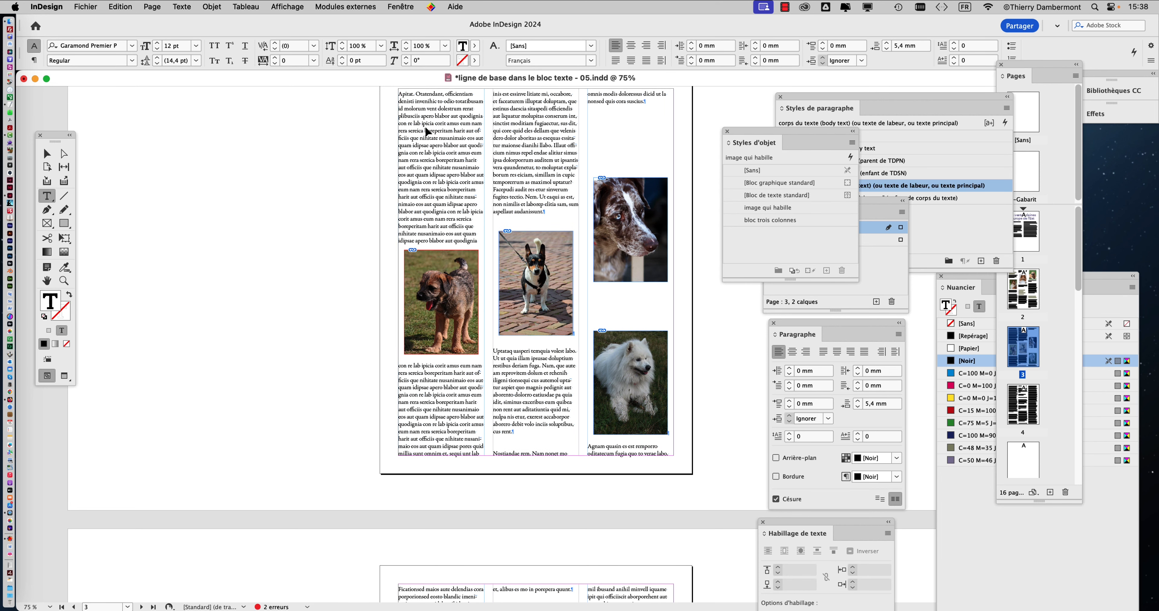
pyautogui.press('super+v')
pyautogui.press('super+v')
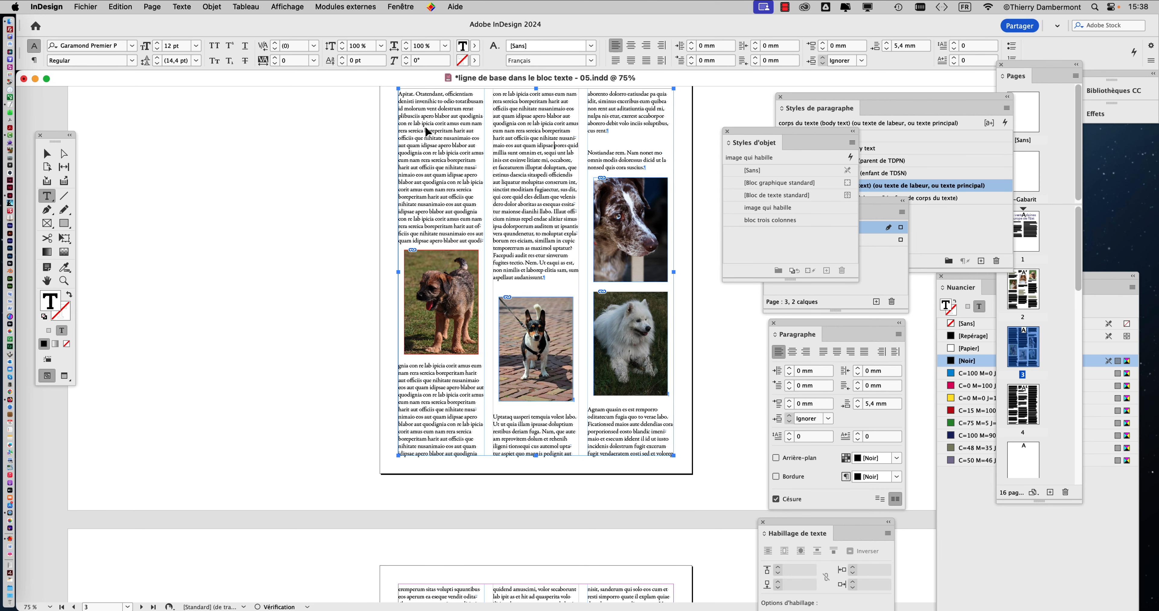
pyautogui.press('super+v')
pyautogui.press('super+v')
pyautogui.press('super+v')
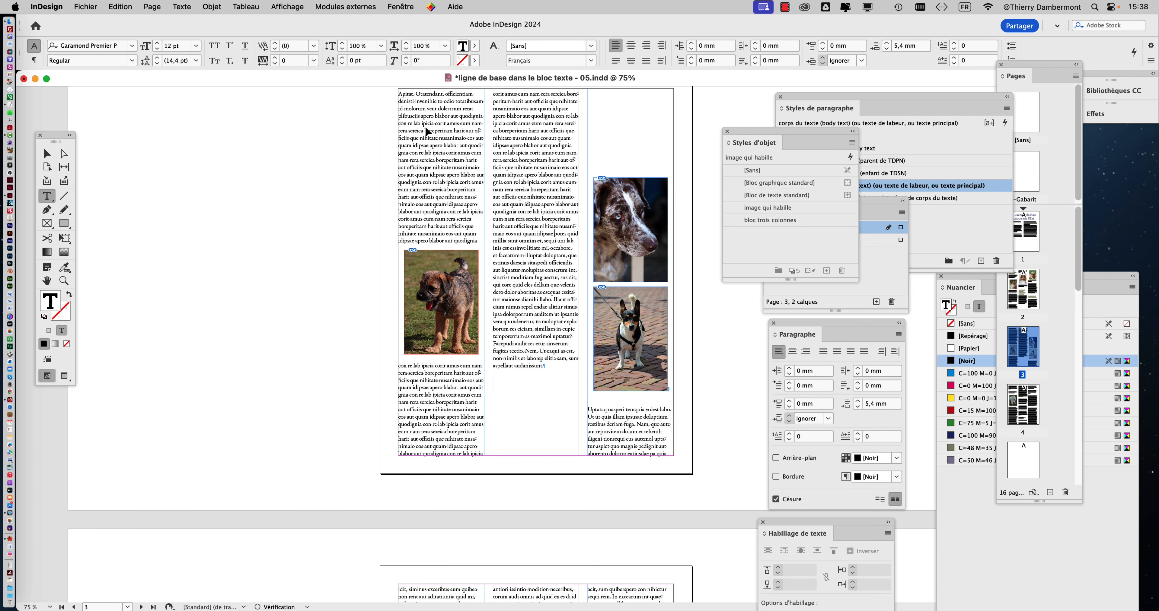
pyautogui.press('super+v')
pyautogui.press('super+v')
pyautogui.press('super+v')
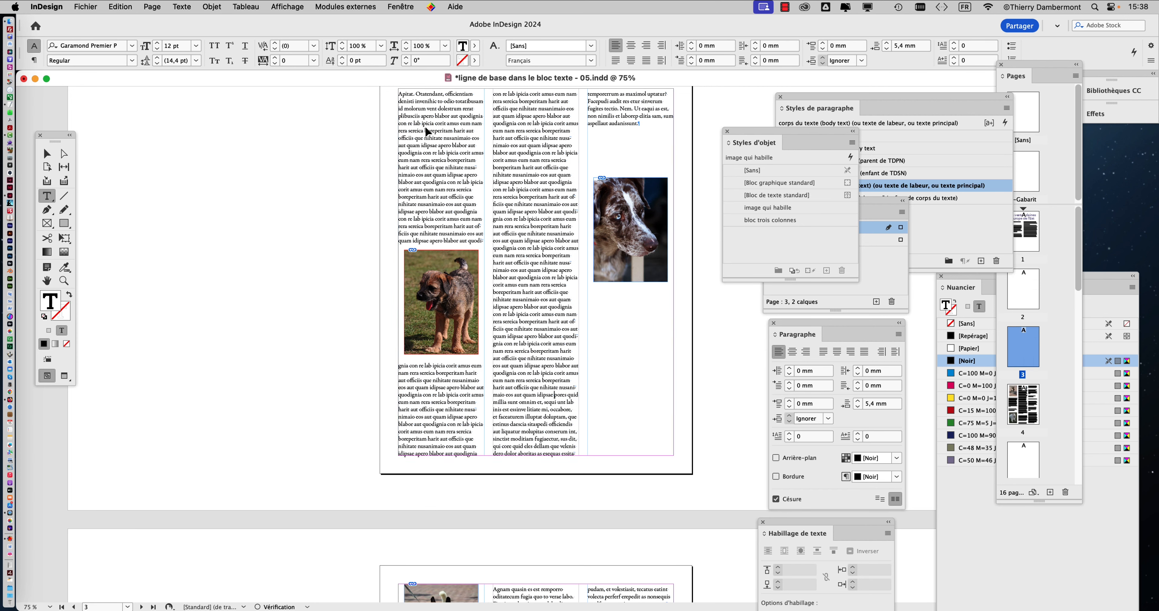
pyautogui.press('super+v')
pyautogui.press('super+v')
pyautogui.press('super+v')
pyautogui.press('super+v')
pyautogui.press('super+v')
pyautogui.press('super+v')
pyautogui.press('super+v')
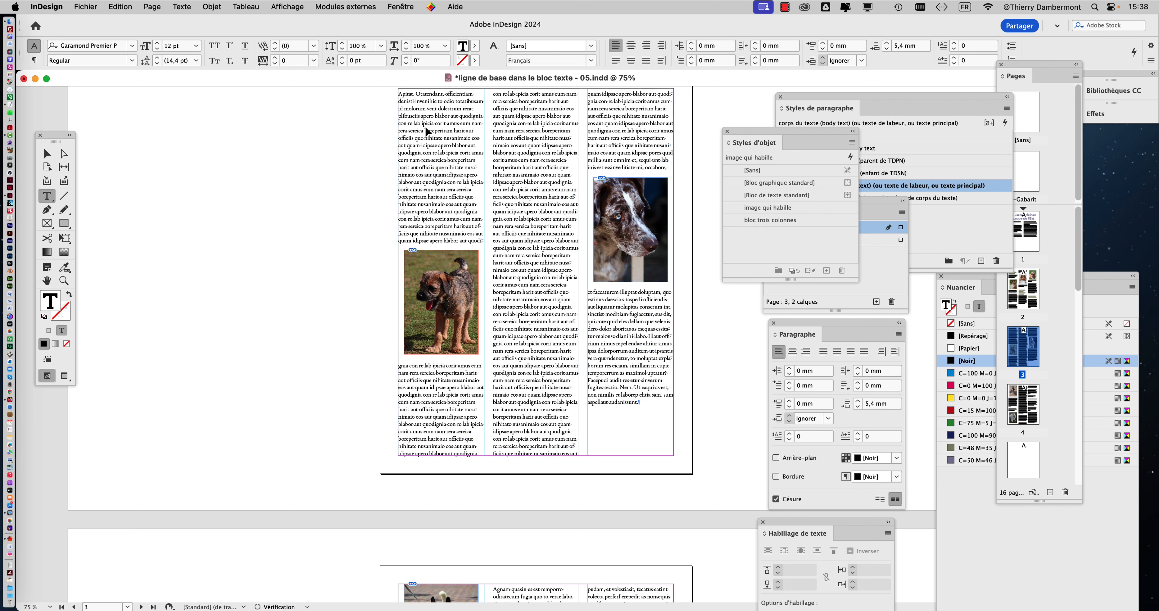
pyautogui.press('super+v')
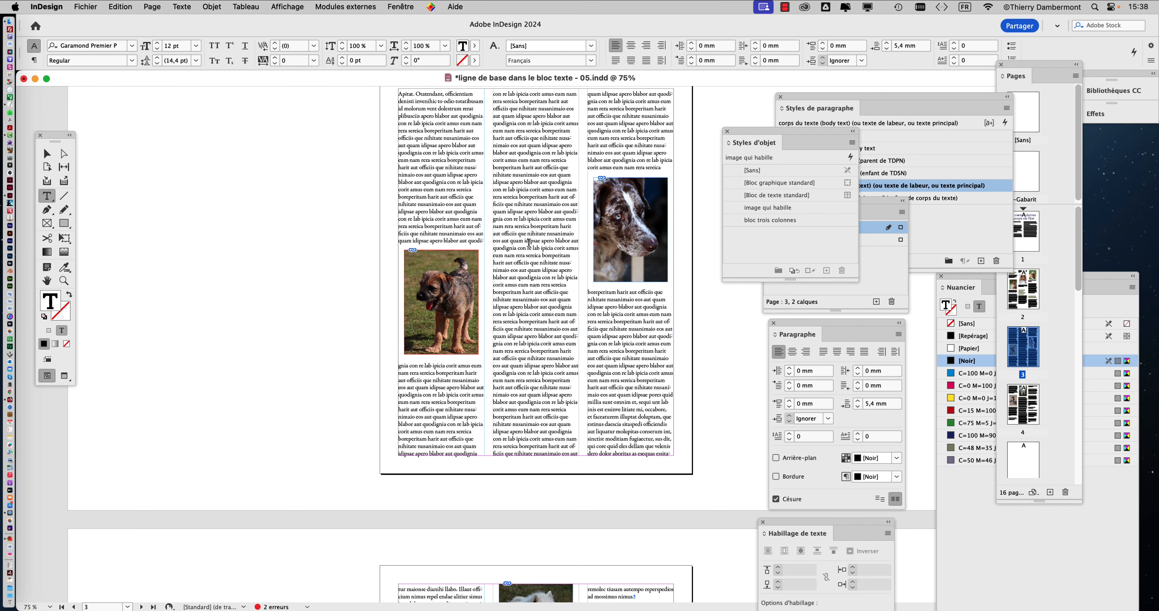
pyautogui.scroll(-10, 529, 242)
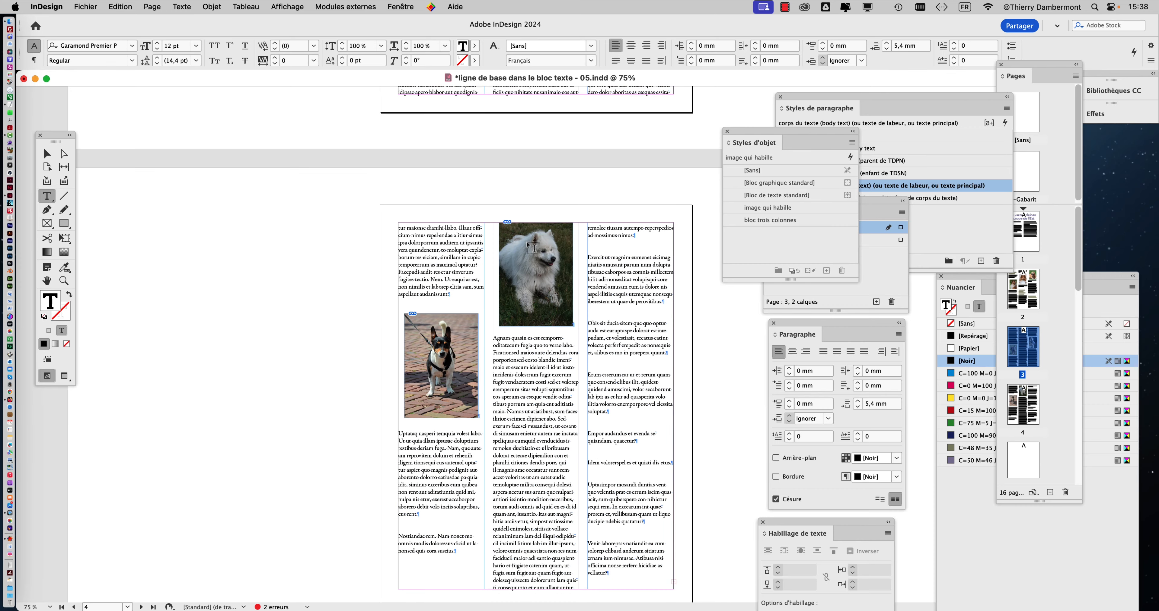
pyautogui.scroll(12, 532, 247)
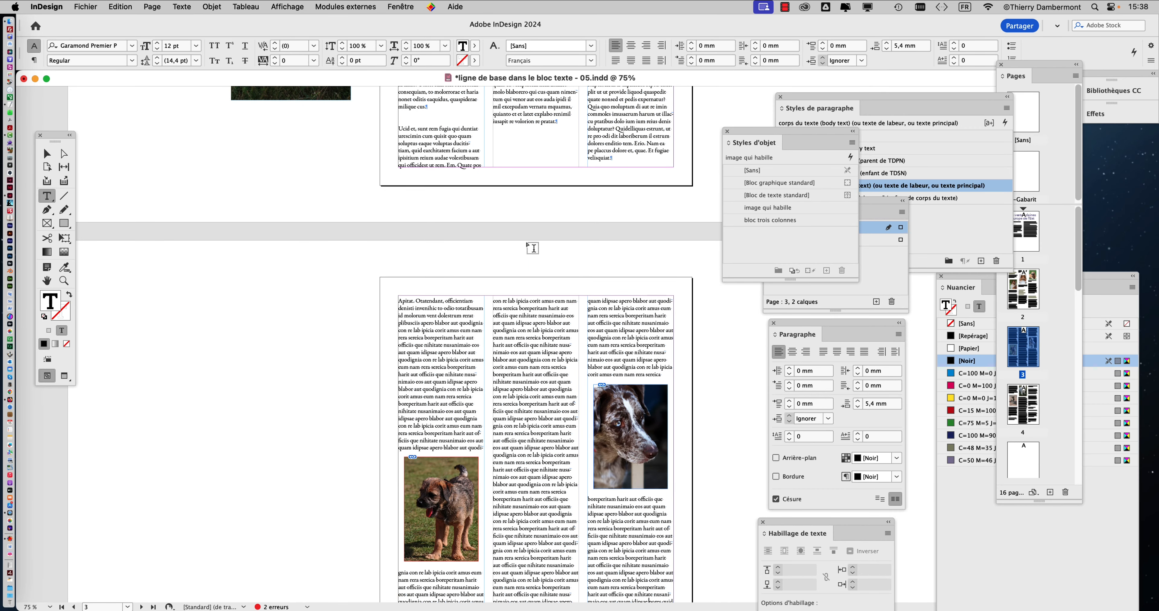
# Undo all the pasted copies of the body text passage on page 3.
pyautogui.press('super+z')
pyautogui.press('super+z')
pyautogui.press('super+z')
pyautogui.press('super+z')
pyautogui.press('super+z')
pyautogui.press('super+z')
pyautogui.press('super+z')
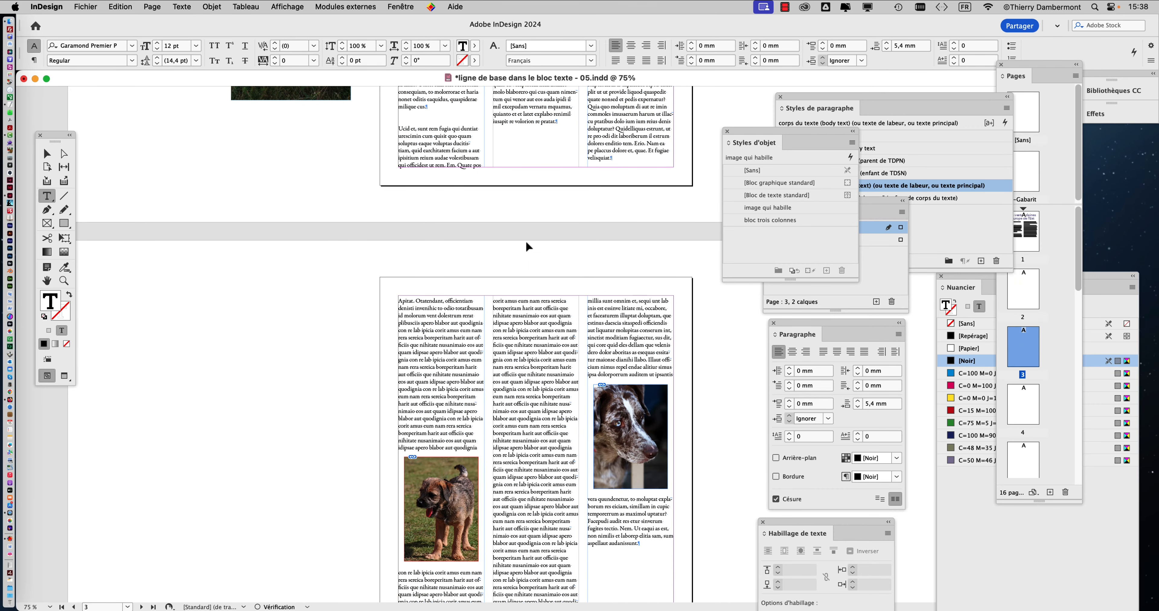
pyautogui.press('super+z')
pyautogui.press('super+z')
pyautogui.press('super+z')
pyautogui.press('super+z')
pyautogui.press('super+z')
pyautogui.press('super+z')
pyautogui.press('super+z')
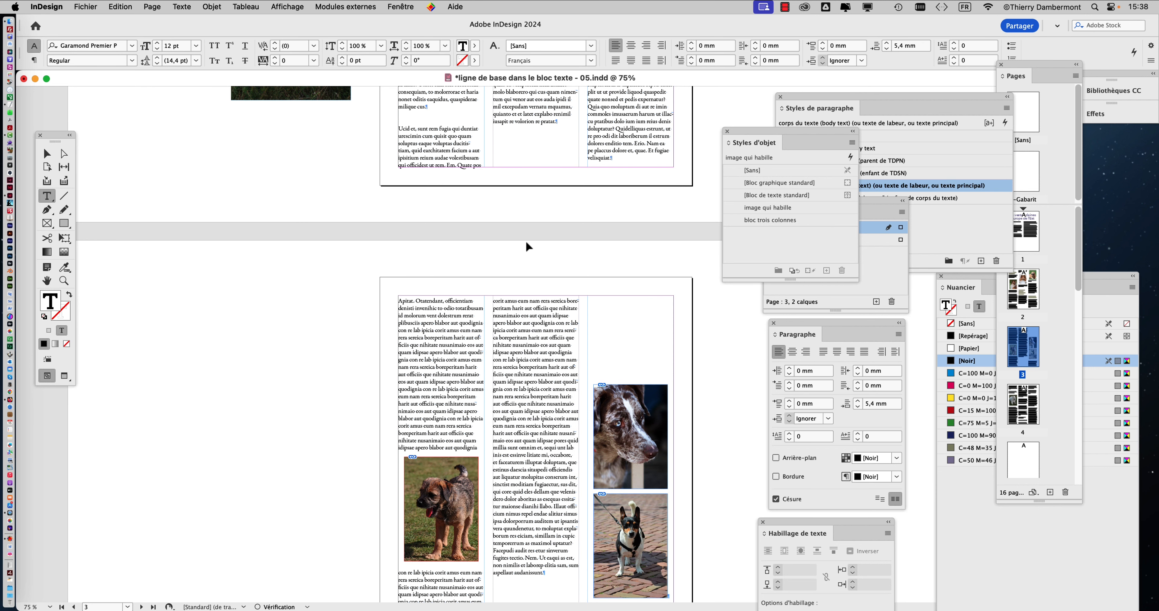
pyautogui.press('super+z')
pyautogui.press('super+z')
pyautogui.press('super+z')
pyautogui.press('super+z')
pyautogui.press('super+z')
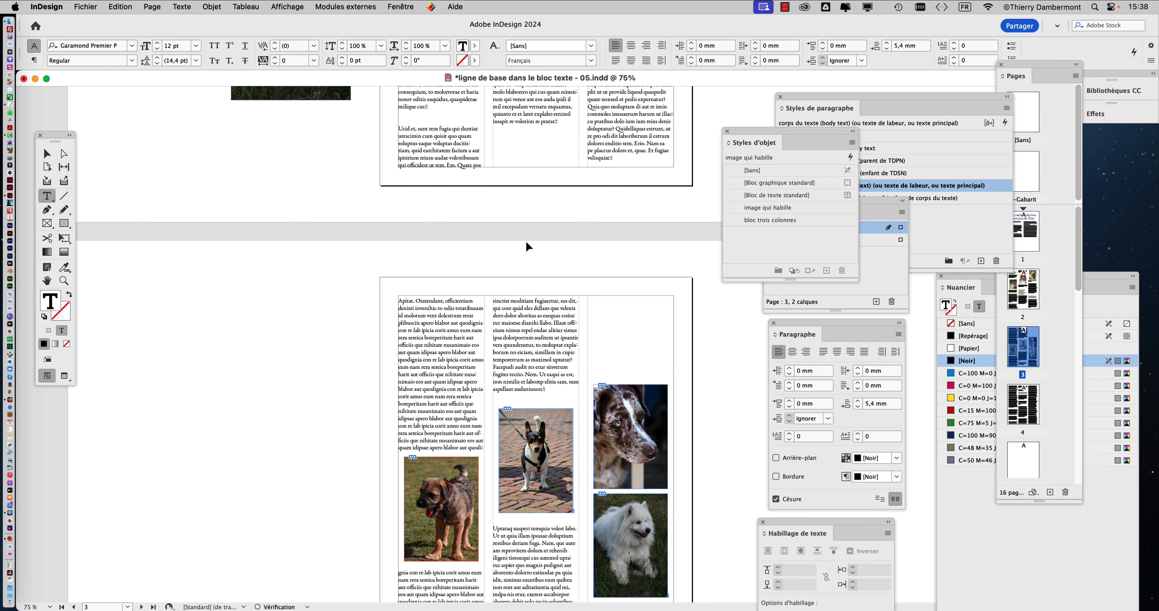
pyautogui.press('super+z')
pyautogui.press('super+z')
pyautogui.press('super+z')
pyautogui.press('super+z')
pyautogui.press('super+z')
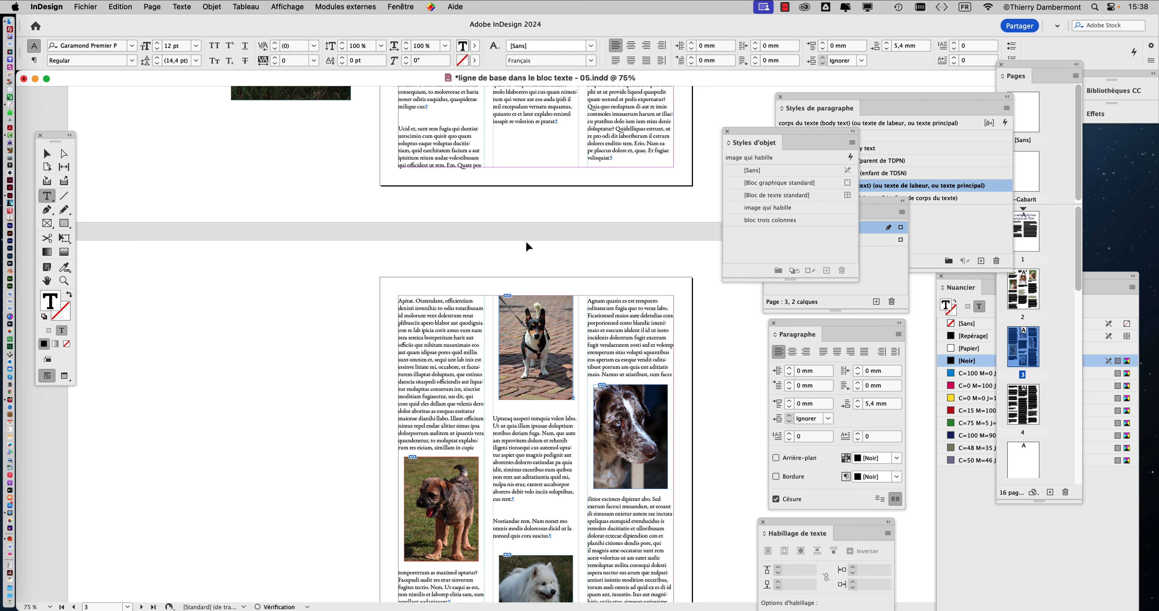
# Step back through the speckled dog image's earlier placement and restore it in the third column at X 173.45 mm, Y 74.4 mm.
pyautogui.press('super+z')
pyautogui.press('super+z')
pyautogui.press('super+z')
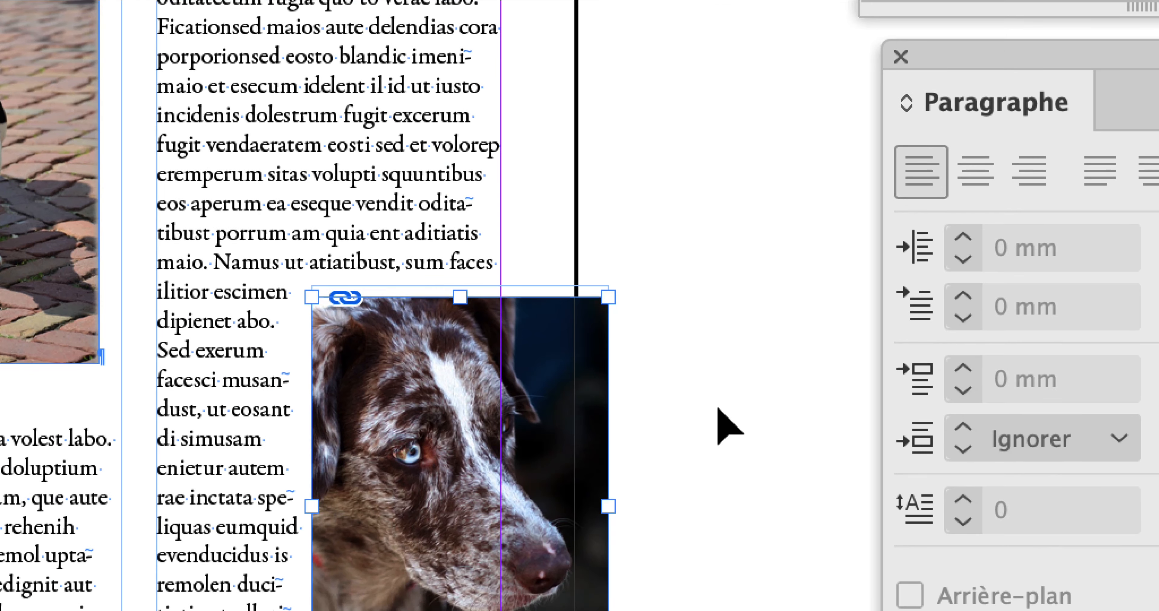
pyautogui.press('super+z')
pyautogui.press('super+z')
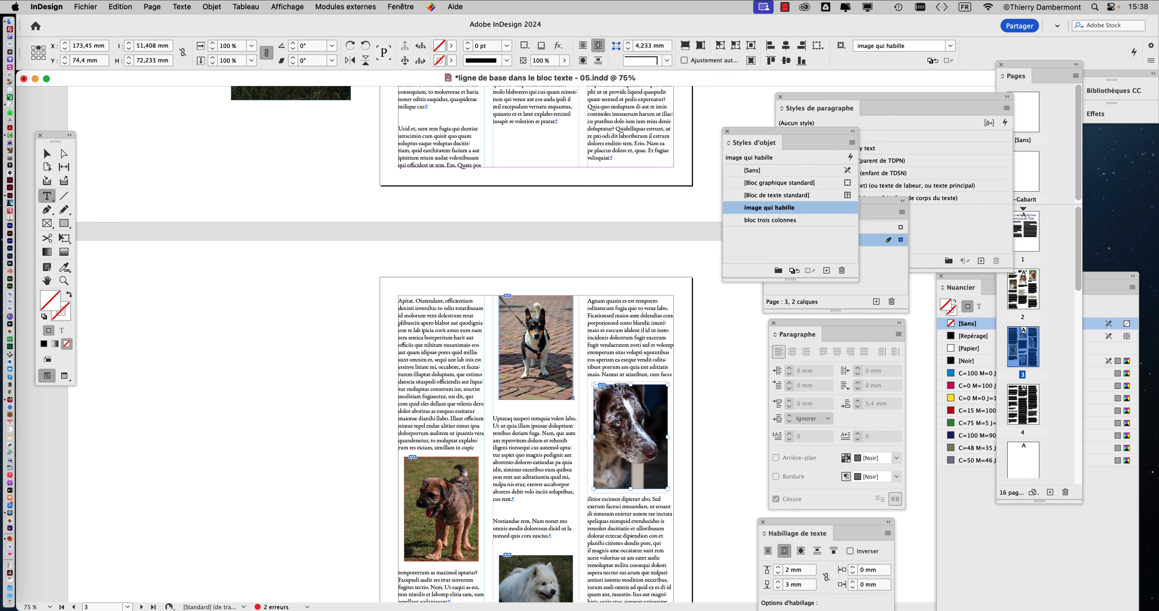
# Deselect the speckled dog image and bring the whole of page 3 into view.
pyautogui.press('super+1')
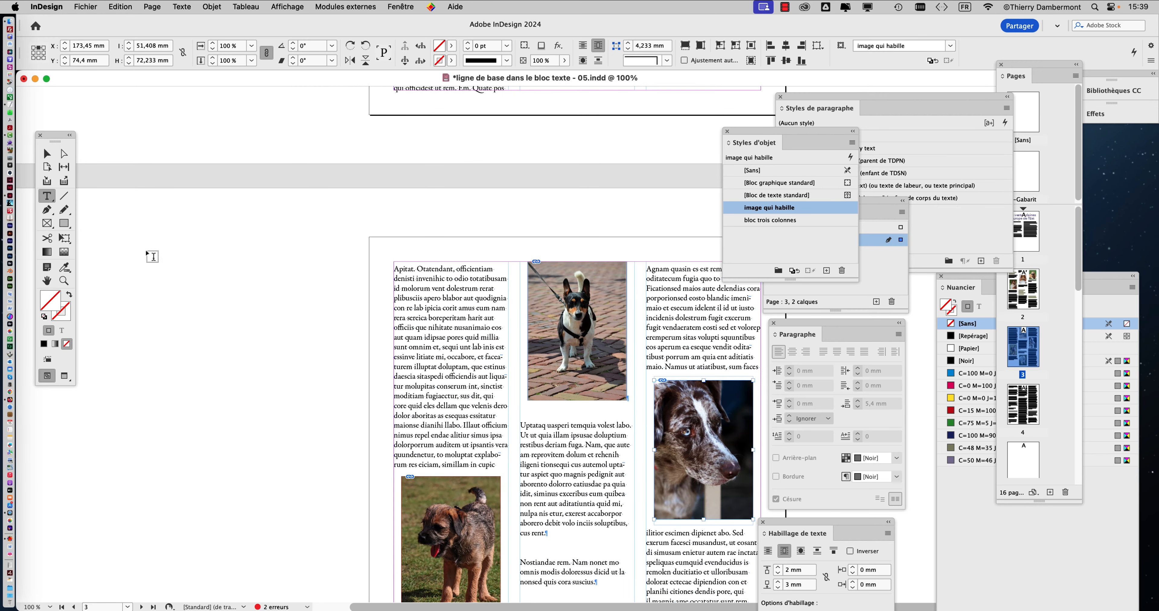
pyautogui.click(47, 154)
pyautogui.click(202, 245)
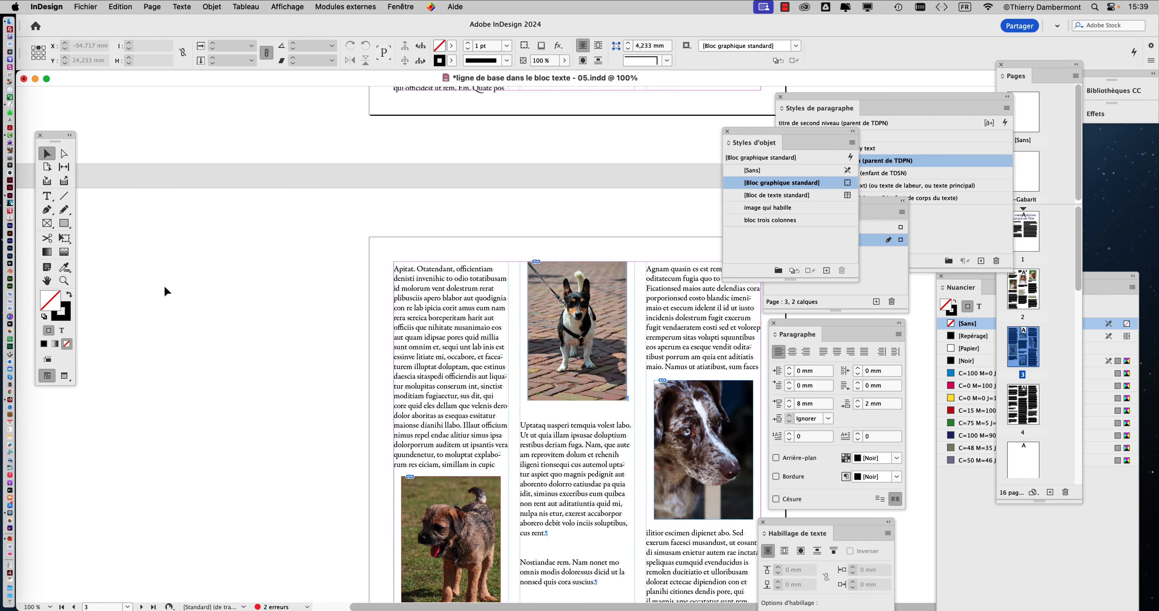
pyautogui.click(47, 281)
pyautogui.scroll(2, 181, 213)
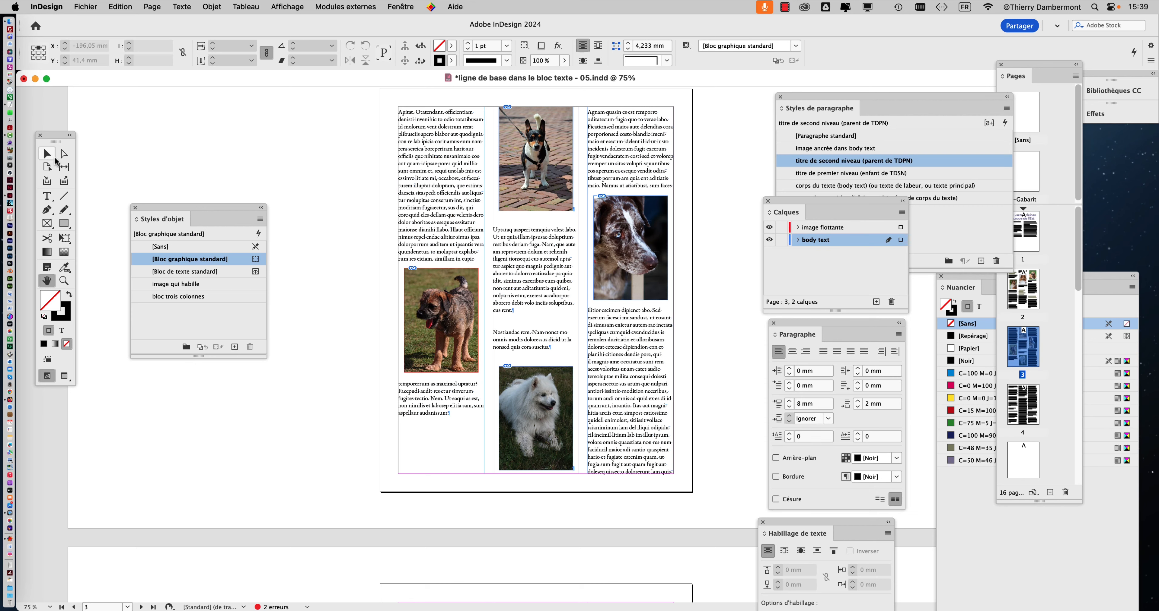
# Compare the object style, layer and text wrap of the speckled and brown dog images with those of the black-and-white dog image in the text.
pyautogui.click(47, 153)
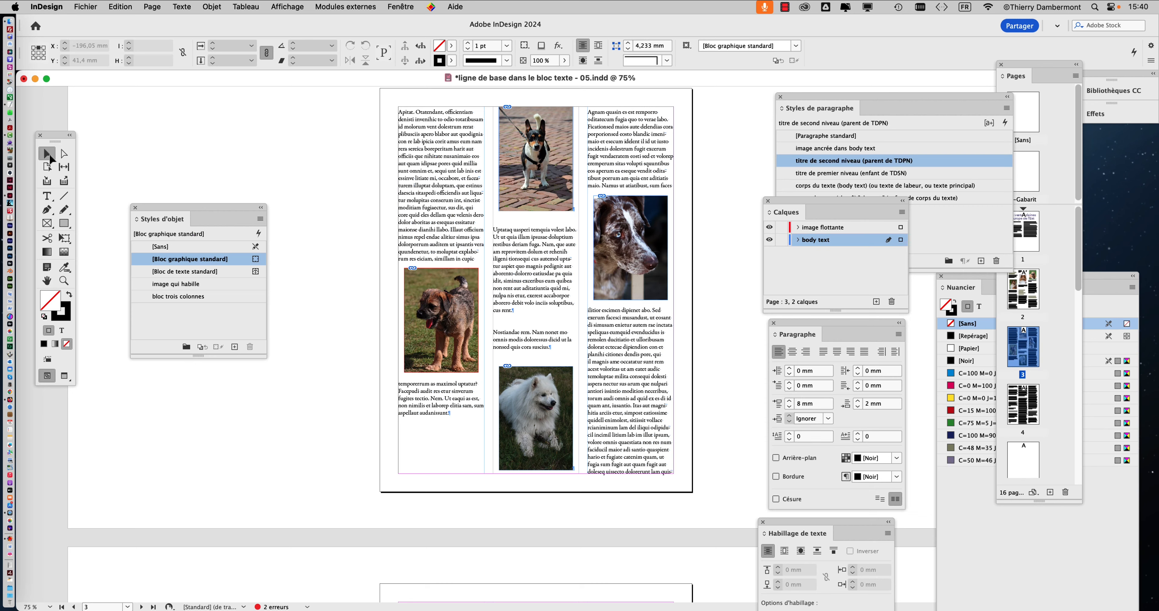
pyautogui.click(620, 223)
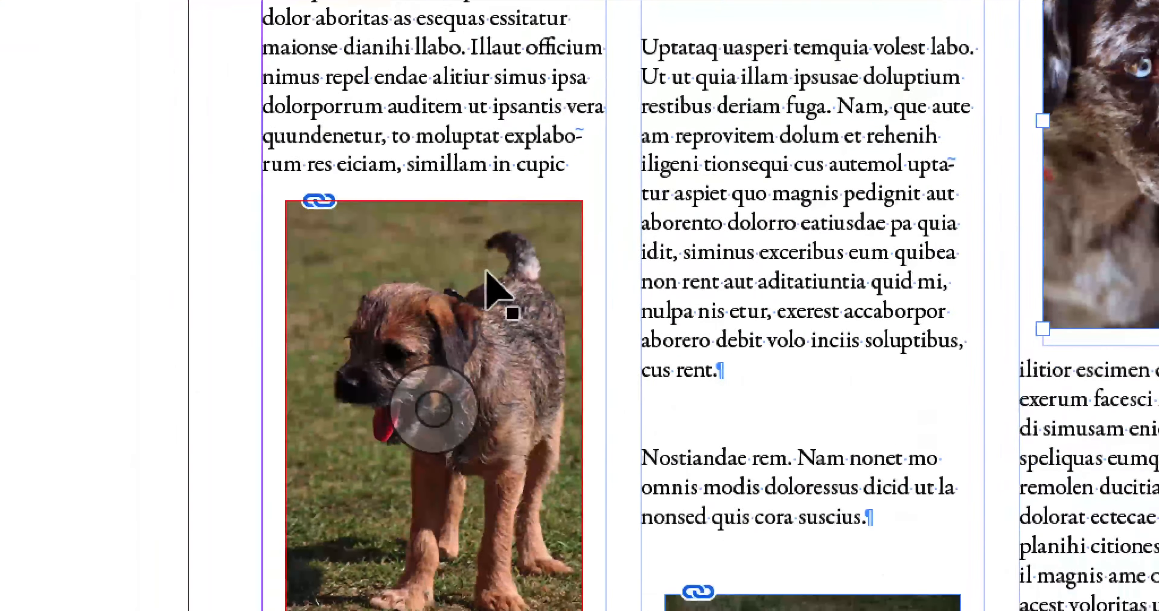
pyautogui.click(487, 275)
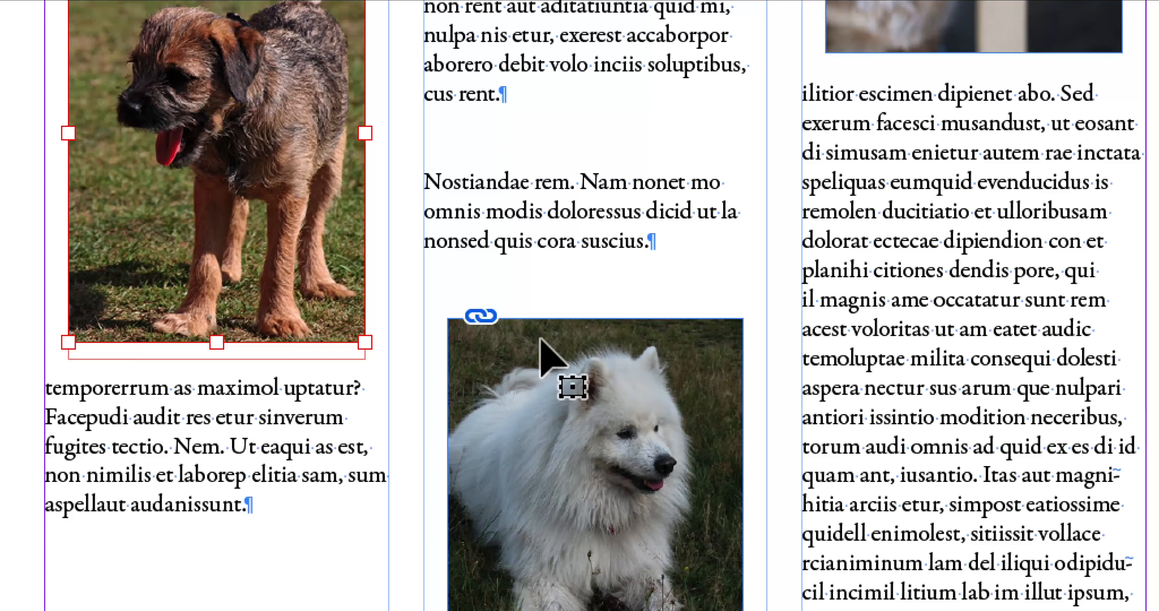
pyautogui.click(764, 540)
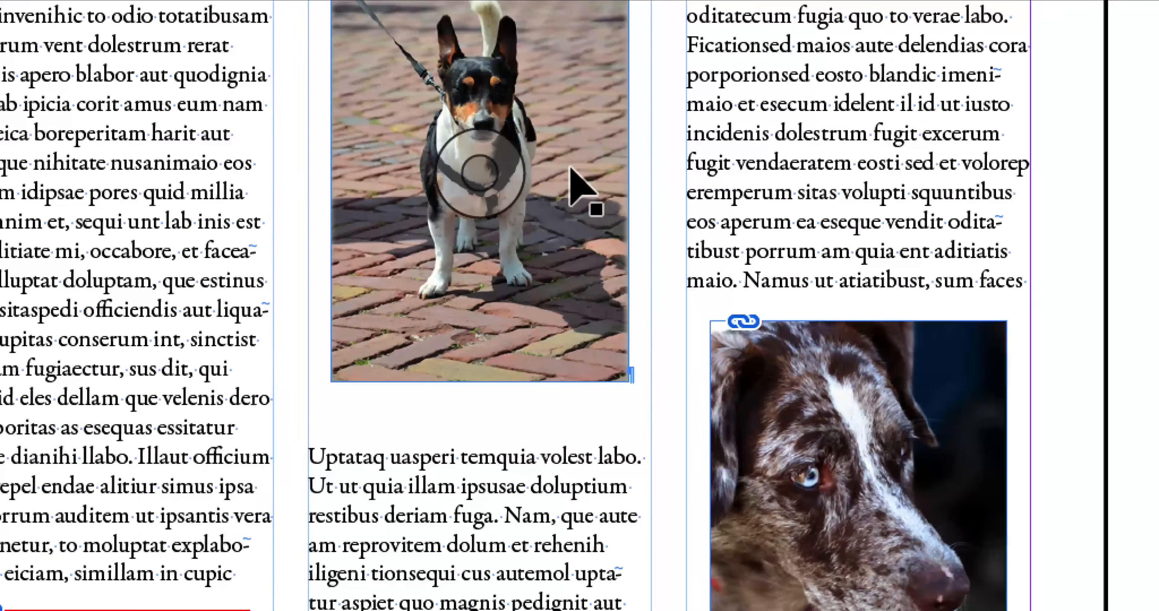
pyautogui.click(578, 177)
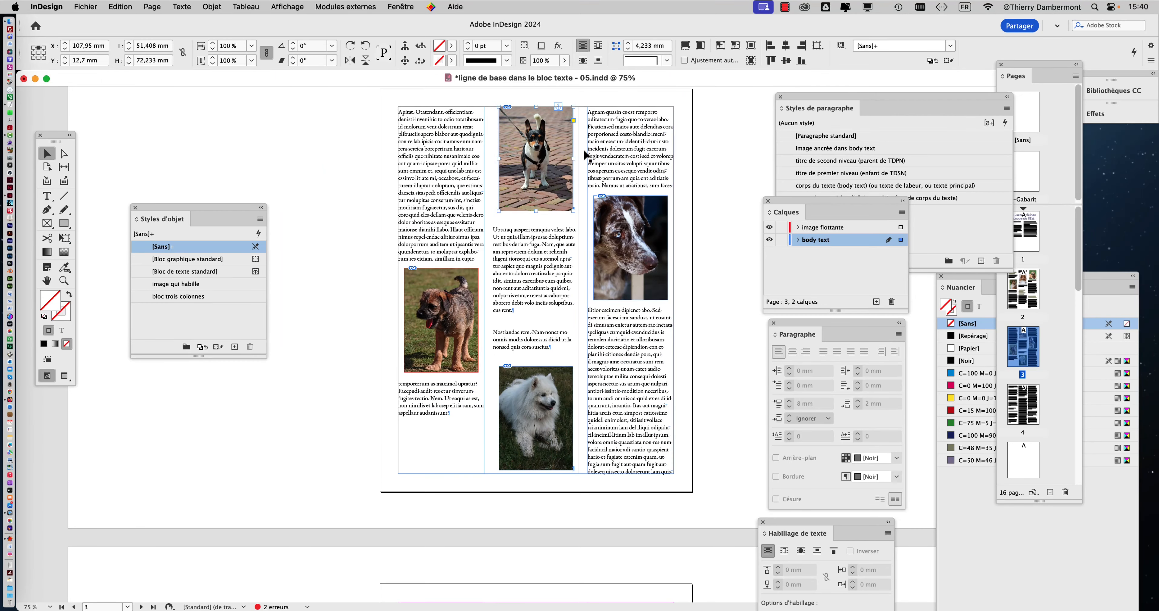
pyautogui.click(615, 214)
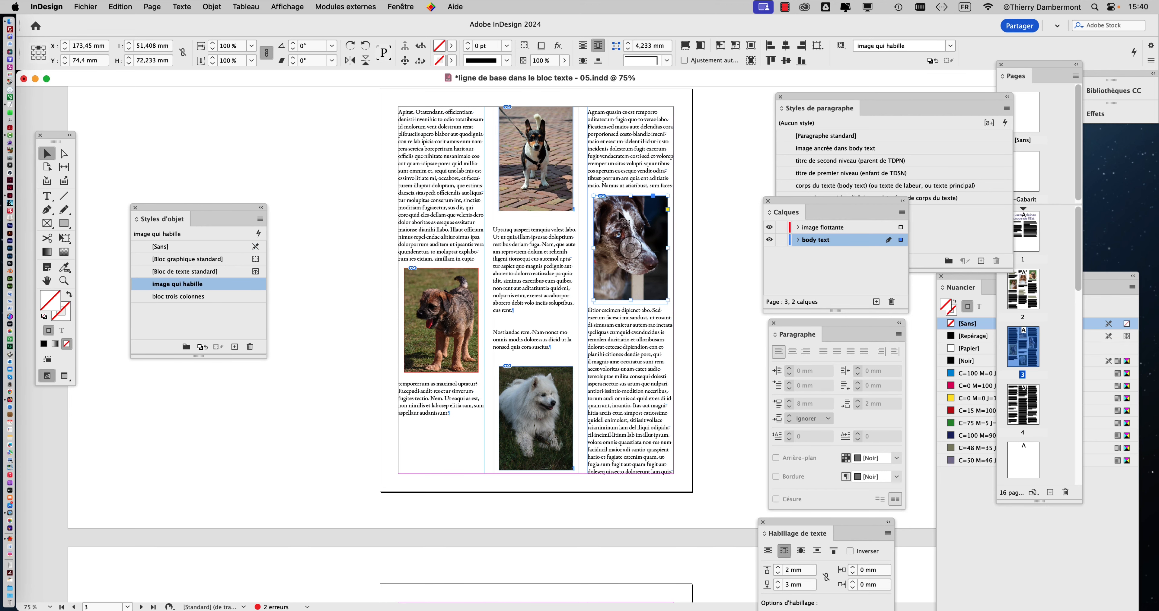
pyautogui.moveTo(614, 212); pyautogui.dragTo(621, 143)
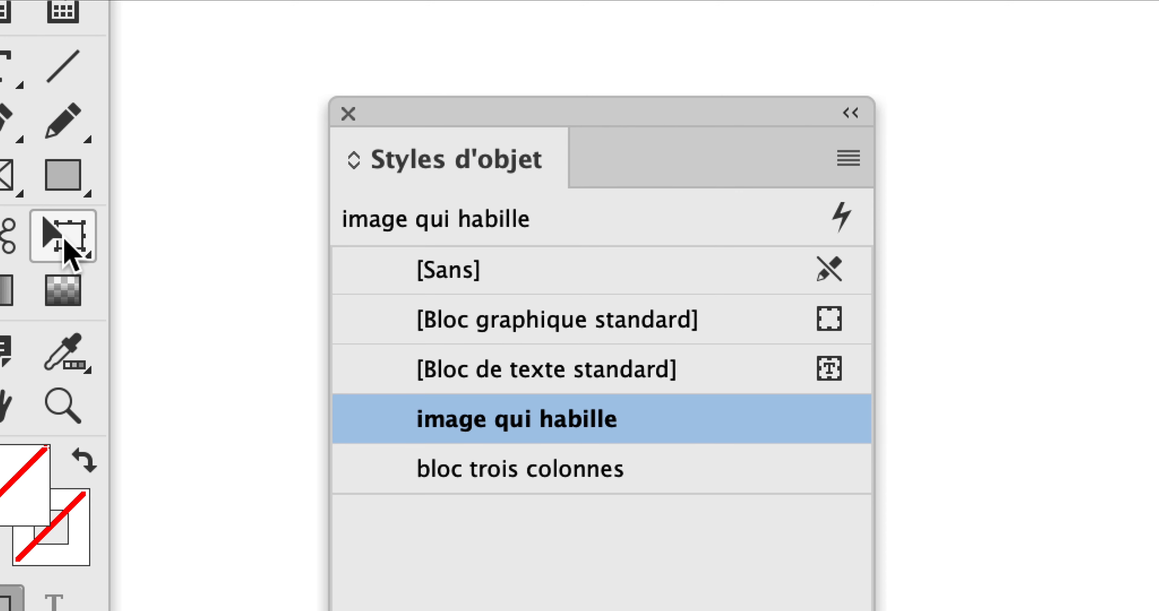
# Enlarge the speckled dog image with Free Transform to about 158 by 222 mm and clear the panels off it to check the page in preview.
pyautogui.click(65, 240)
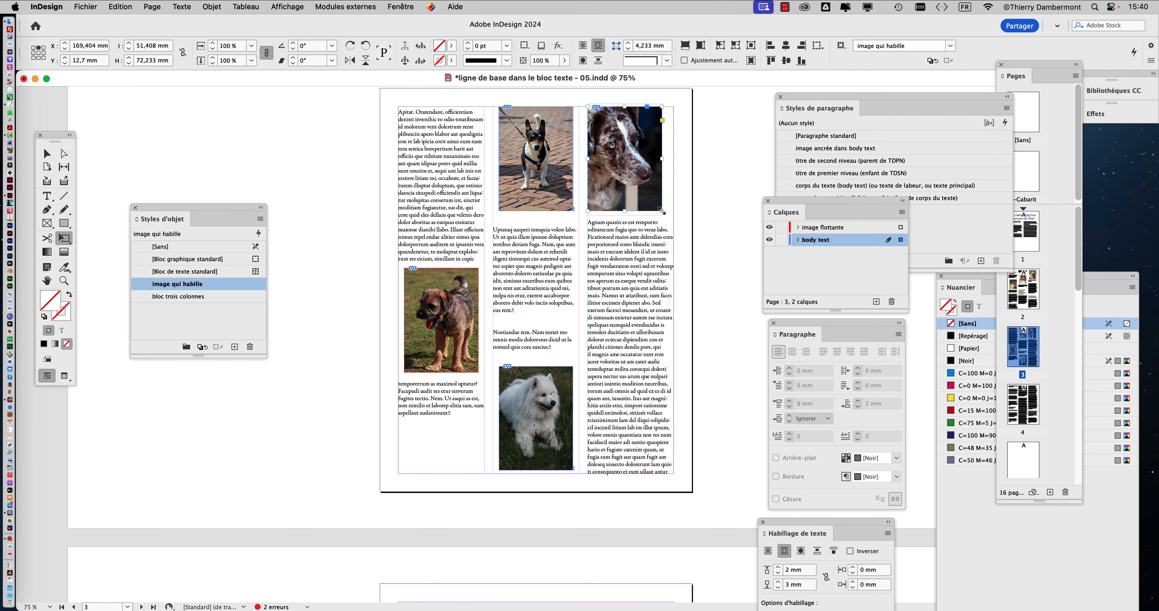
pyautogui.moveTo(662, 211); pyautogui.dragTo(792, 445)
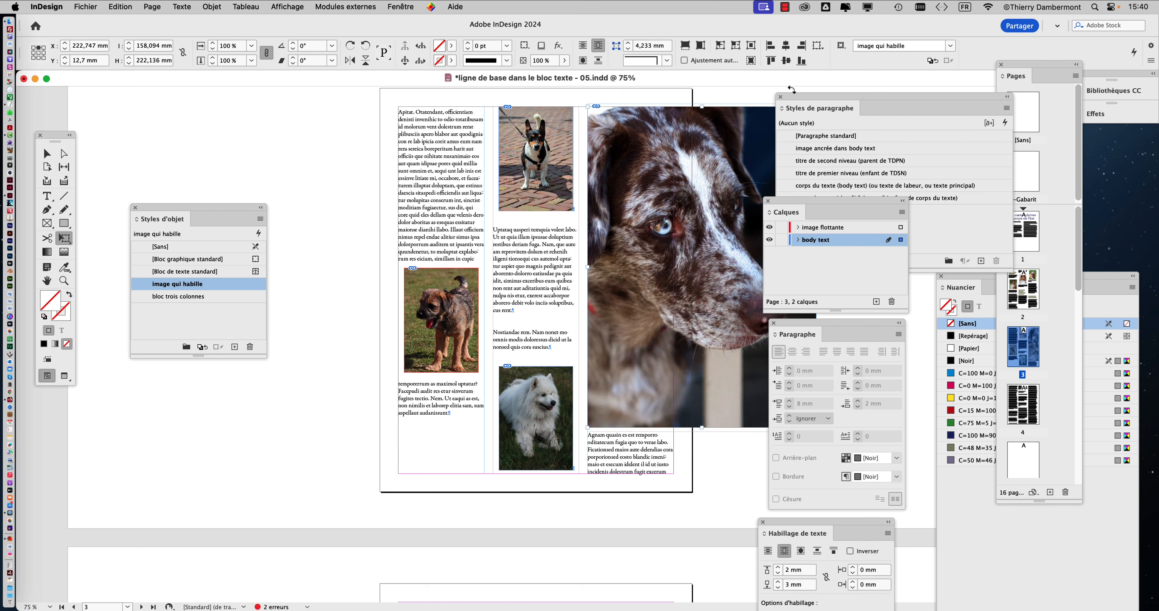
pyautogui.moveTo(793, 102); pyautogui.dragTo(881, 103)
pyautogui.moveTo(783, 208); pyautogui.dragTo(855, 206)
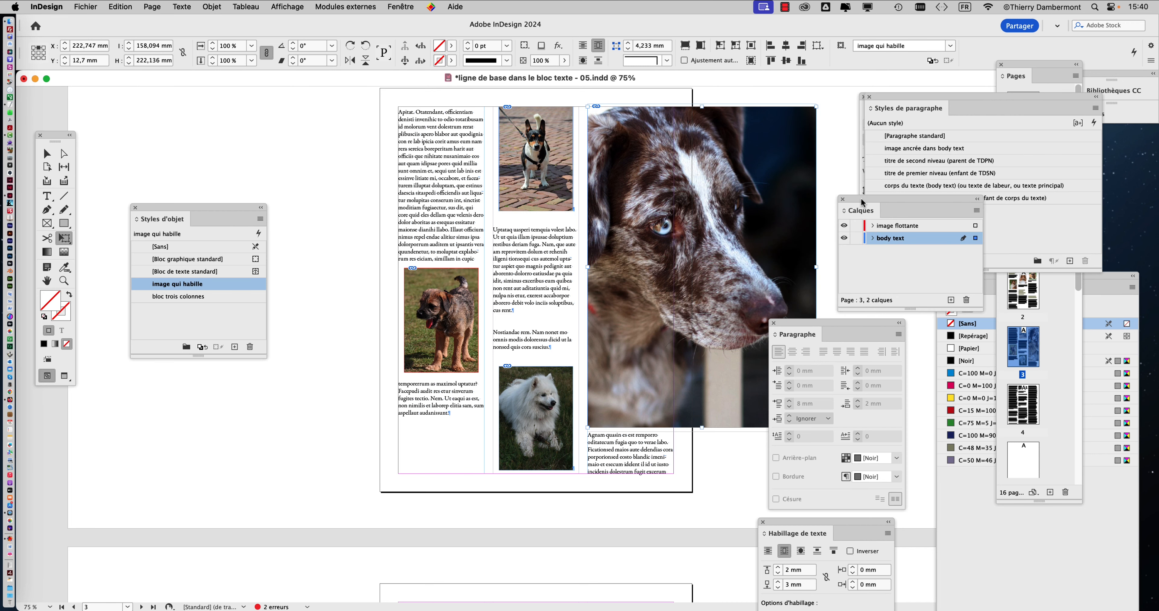
pyautogui.moveTo(791, 327); pyautogui.dragTo(866, 344)
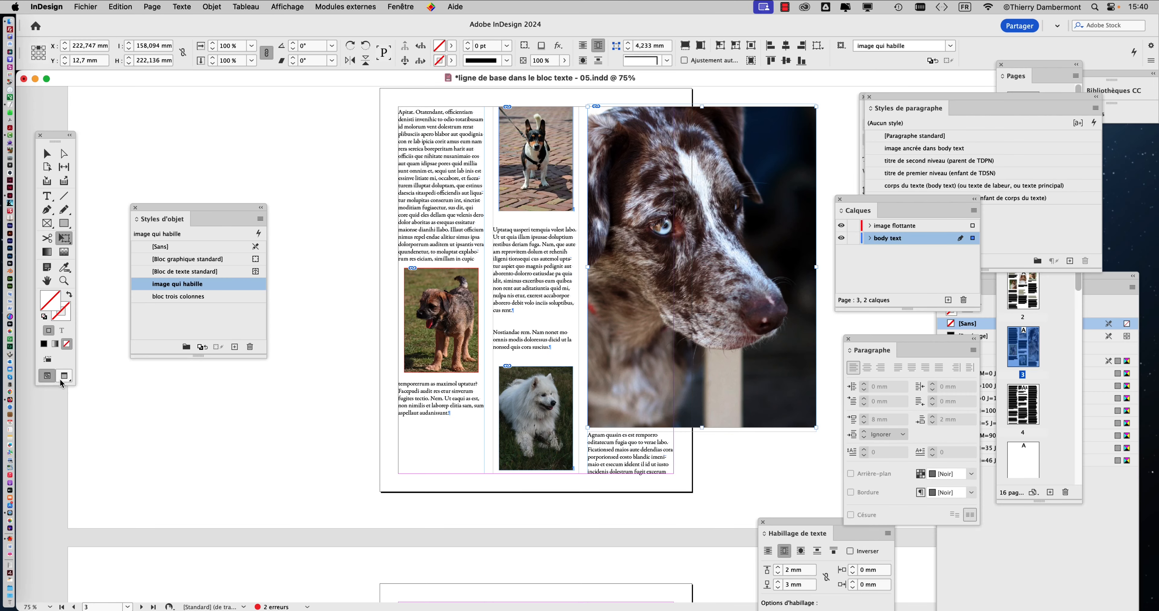
pyautogui.click(61, 379)
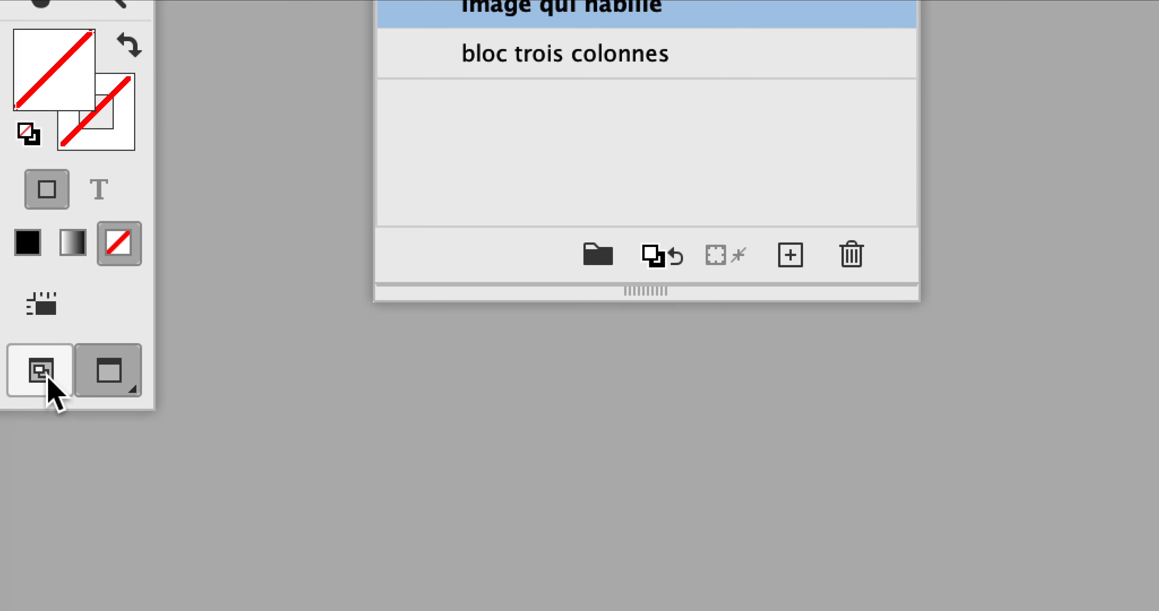
pyautogui.click(47, 378)
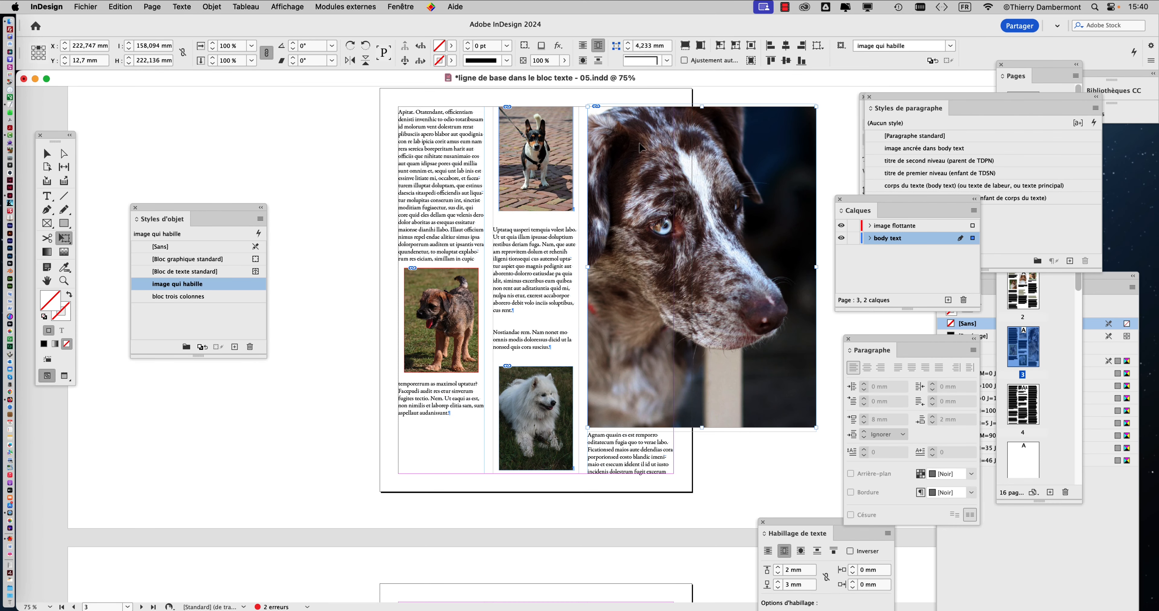
# Move the speckled dog image to Y about 39.6 mm and scale it to about 125 by 175.6 mm, spanning the second and third columns.
pyautogui.moveTo(641, 147); pyautogui.dragTo(546, 149)
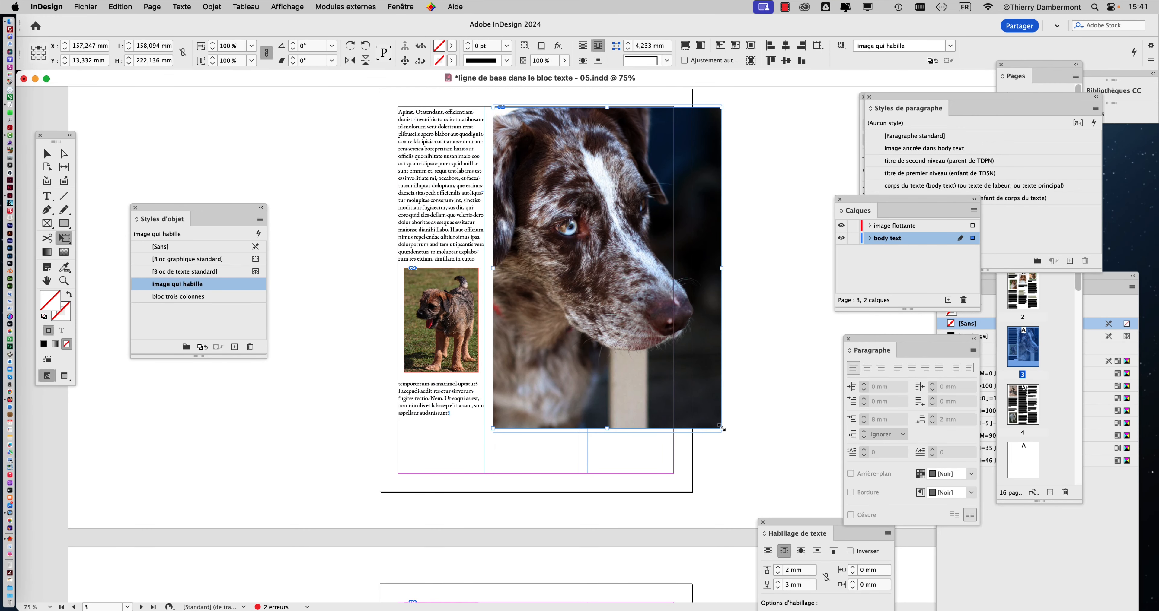
pyautogui.moveTo(721, 429); pyautogui.dragTo(698, 394)
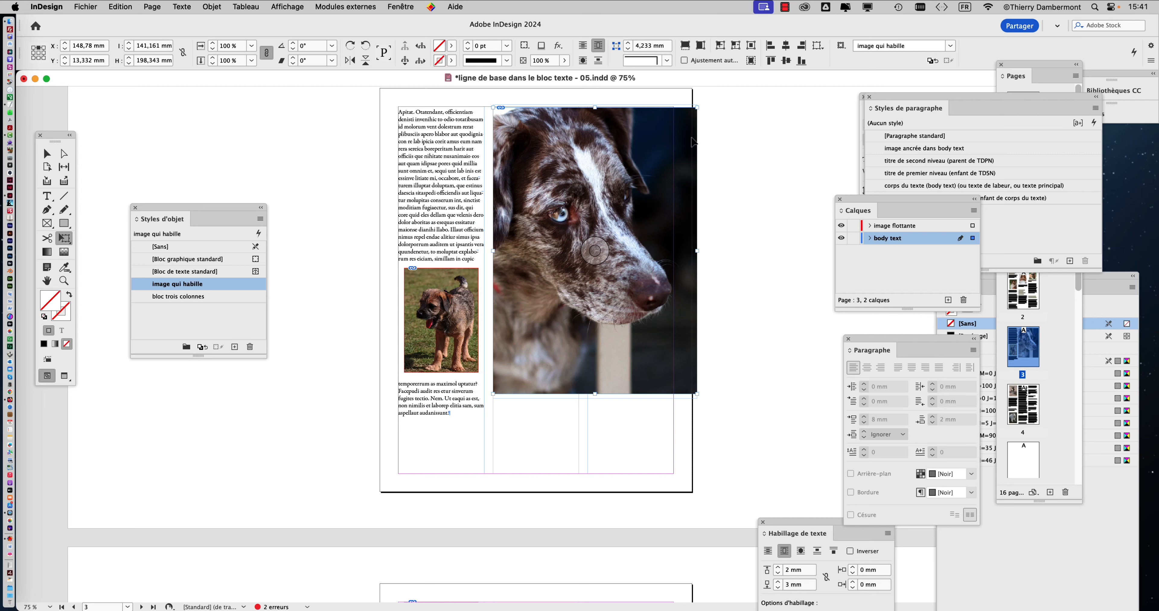
pyautogui.moveTo(652, 168); pyautogui.dragTo(657, 234)
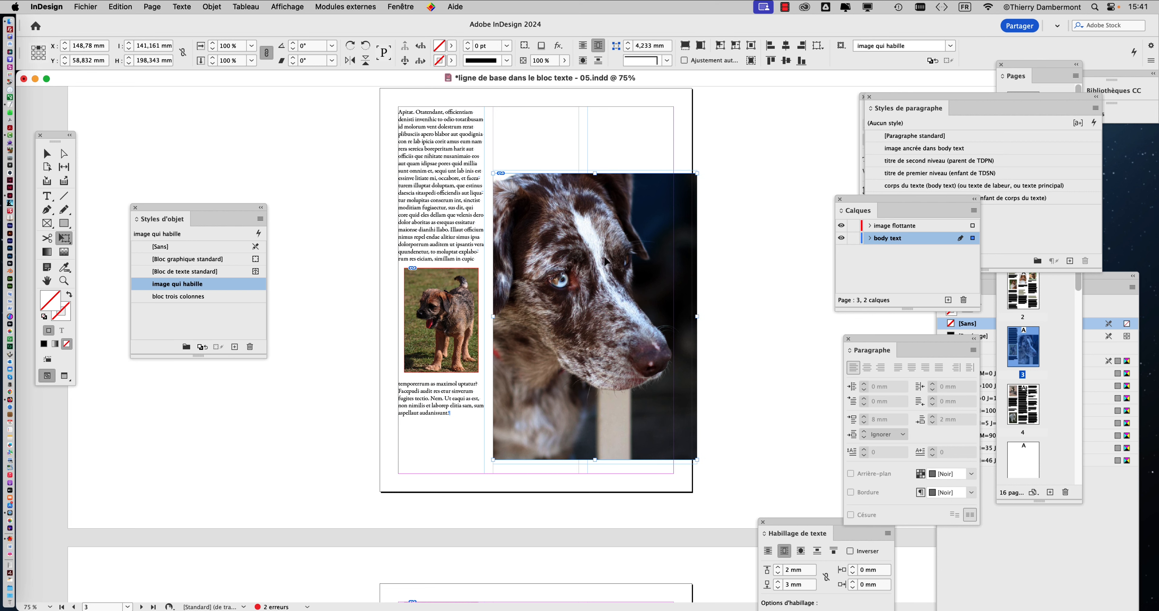
pyautogui.moveTo(606, 262); pyautogui.dragTo(609, 239)
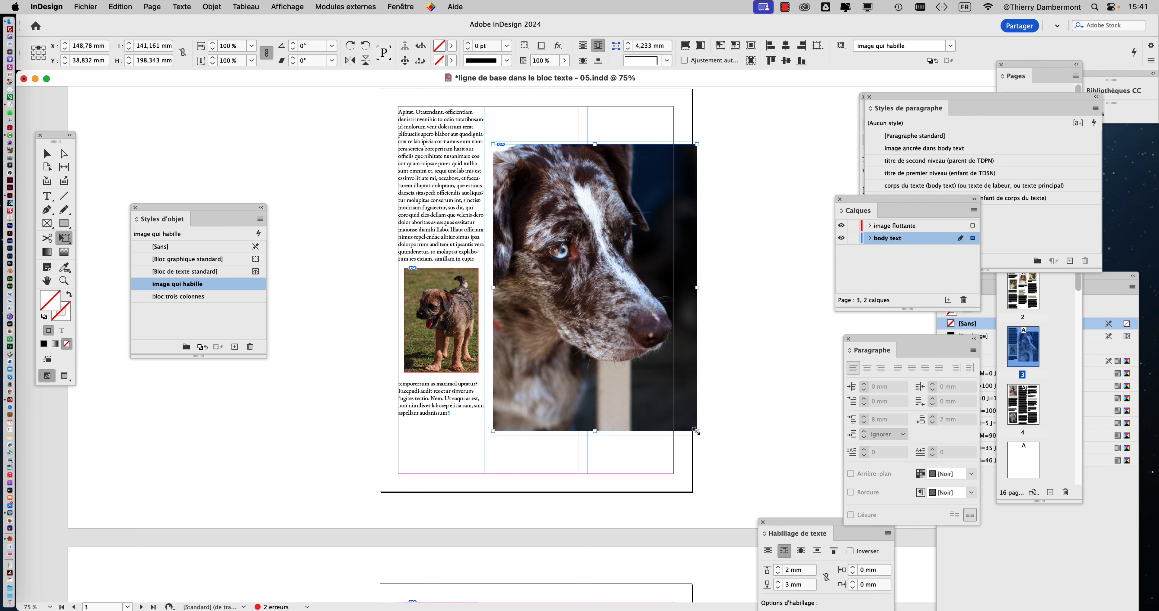
pyautogui.moveTo(696, 432); pyautogui.dragTo(674, 400)
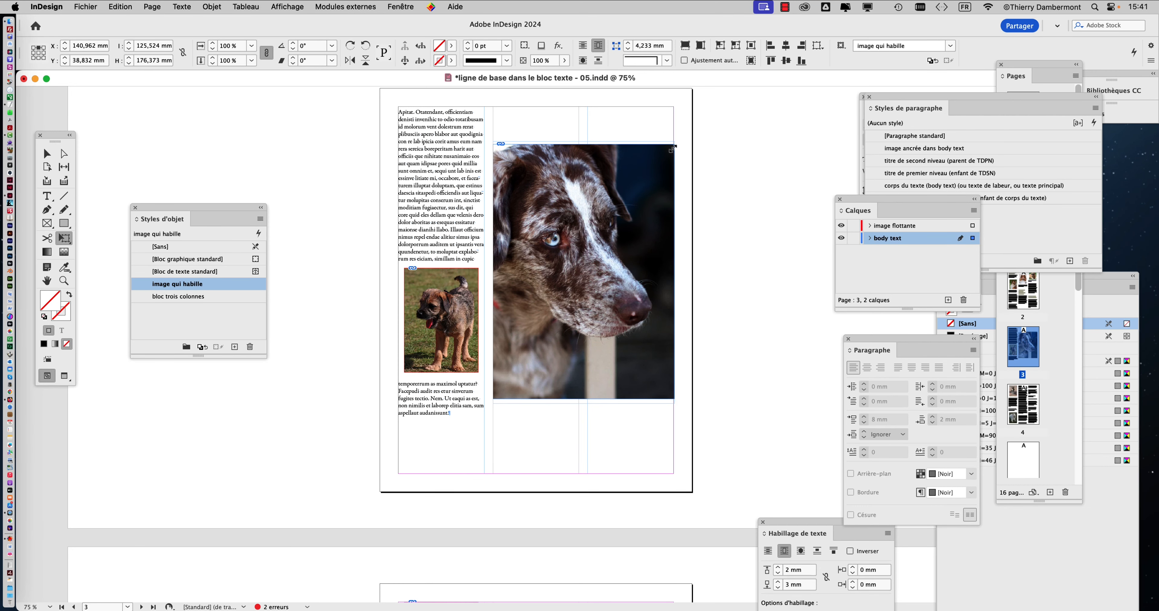
pyautogui.moveTo(675, 146); pyautogui.dragTo(675, 145)
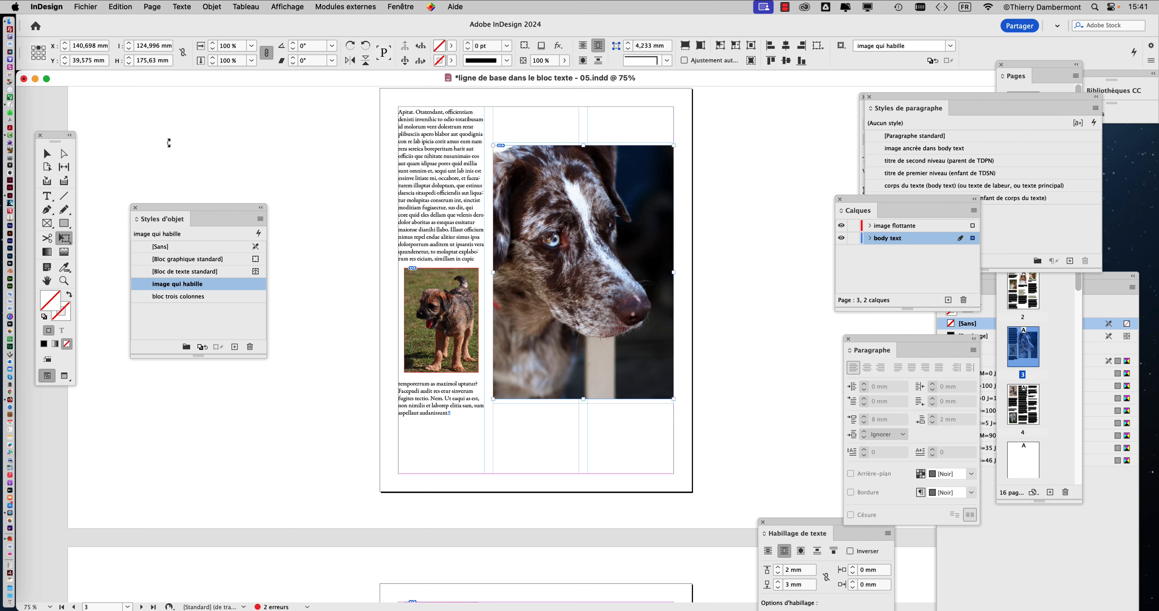
# Compare page 3 in normal and preview modes, then move the speckled dog image down to Y 68 mm in preview and deselect it.
pyautogui.click(47, 154)
pyautogui.click(735, 176)
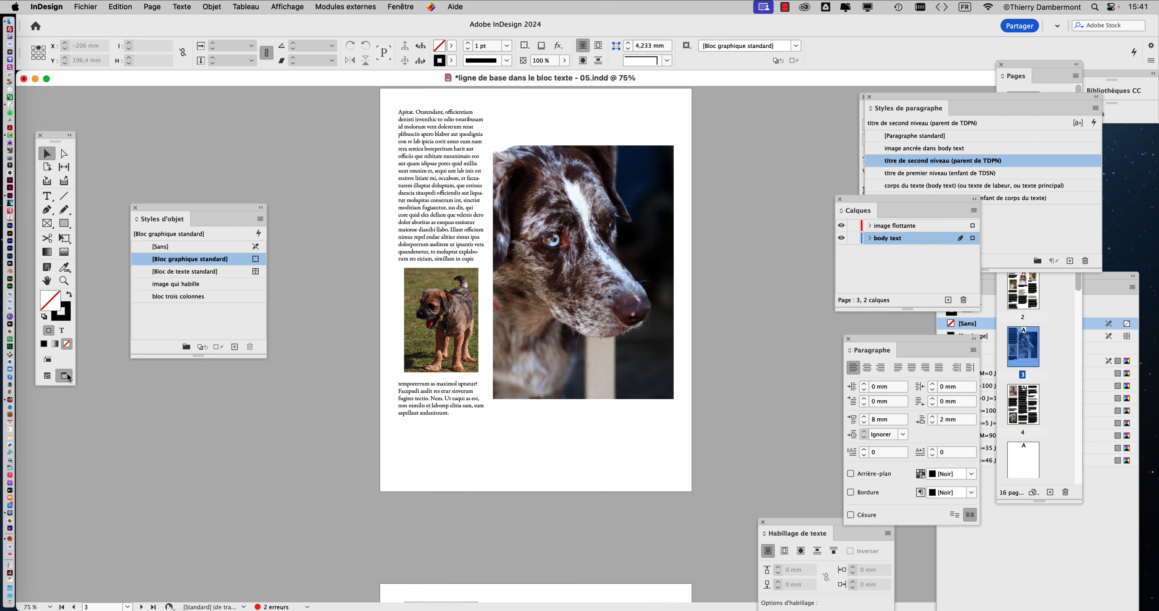
pyautogui.click(65, 376)
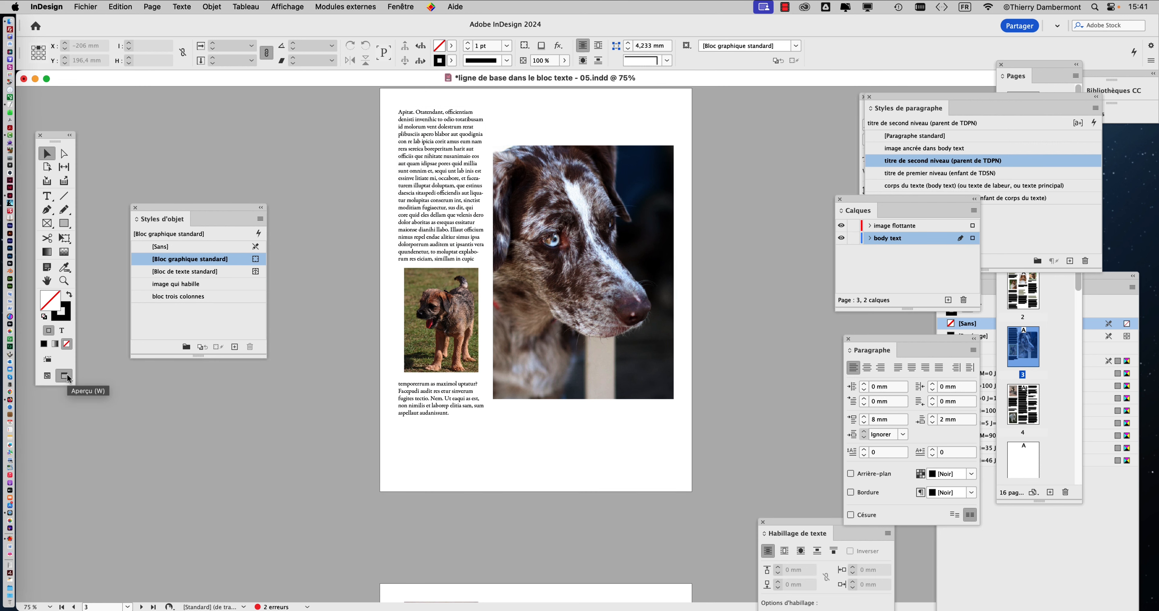
pyautogui.click(48, 376)
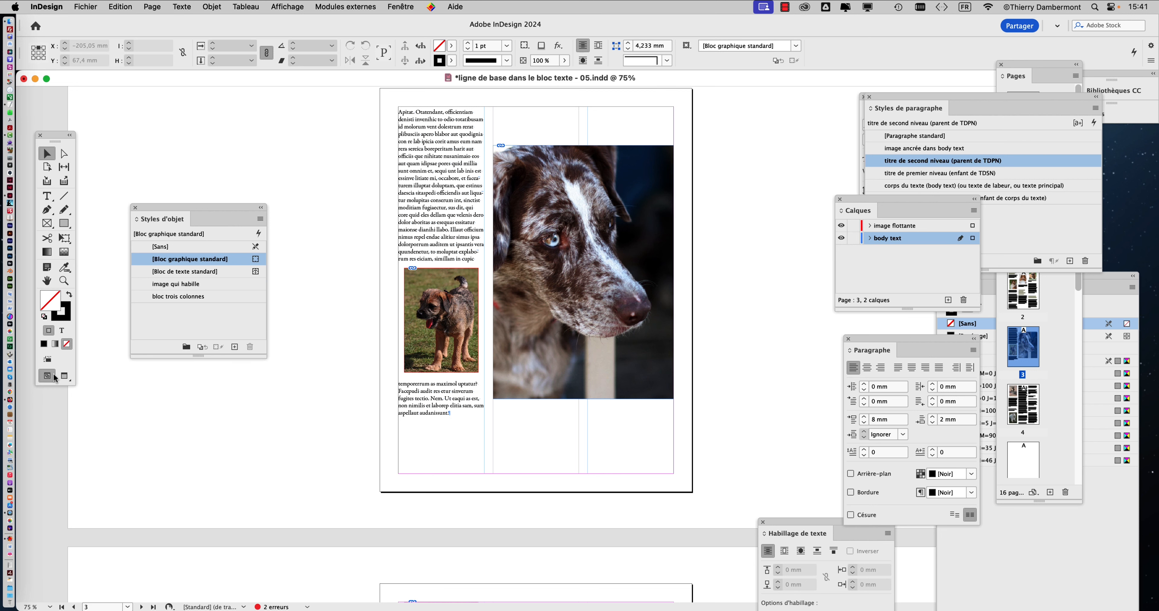
pyautogui.click(64, 376)
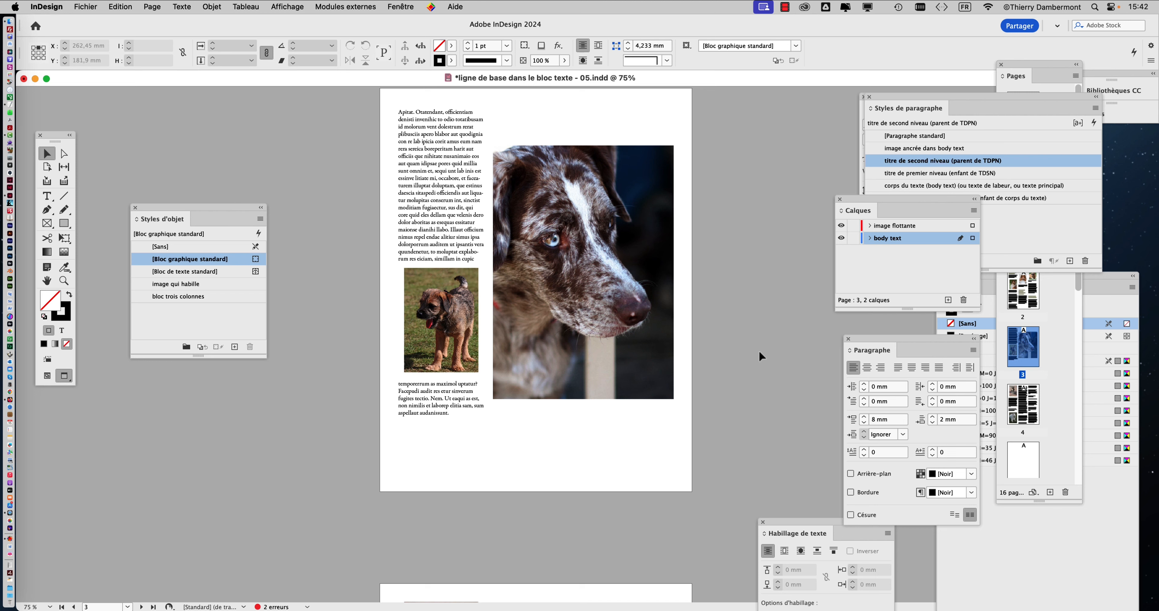
pyautogui.moveTo(638, 253); pyautogui.dragTo(647, 297)
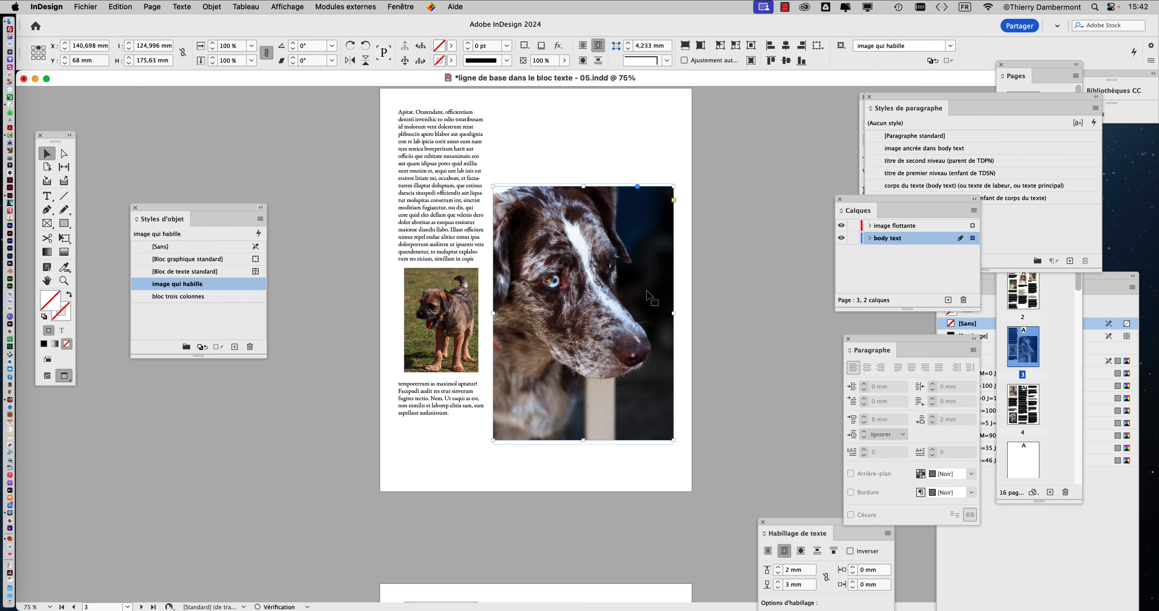
pyautogui.click(748, 306)
# Save the document under the new name "ligne de base dans le bloc texte - 06.indd" in the same folder.
pyautogui.click(86, 7)
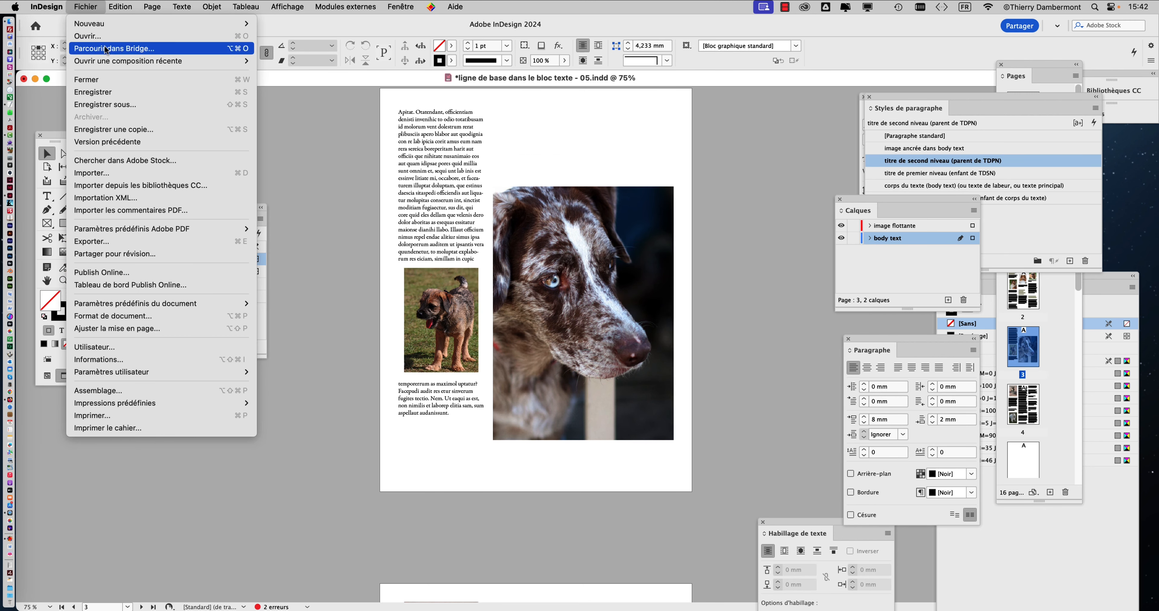
pyautogui.click(105, 105)
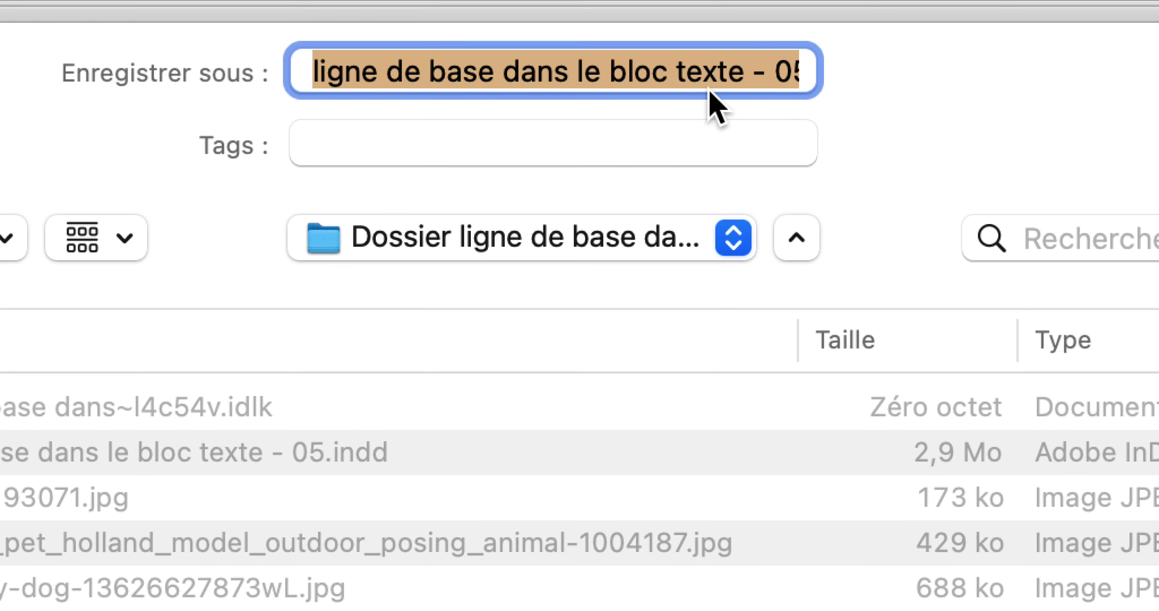
pyautogui.click(709, 88)
pyautogui.press('Down')
pyautogui.moveTo(725, 86); pyautogui.dragTo(713, 87)
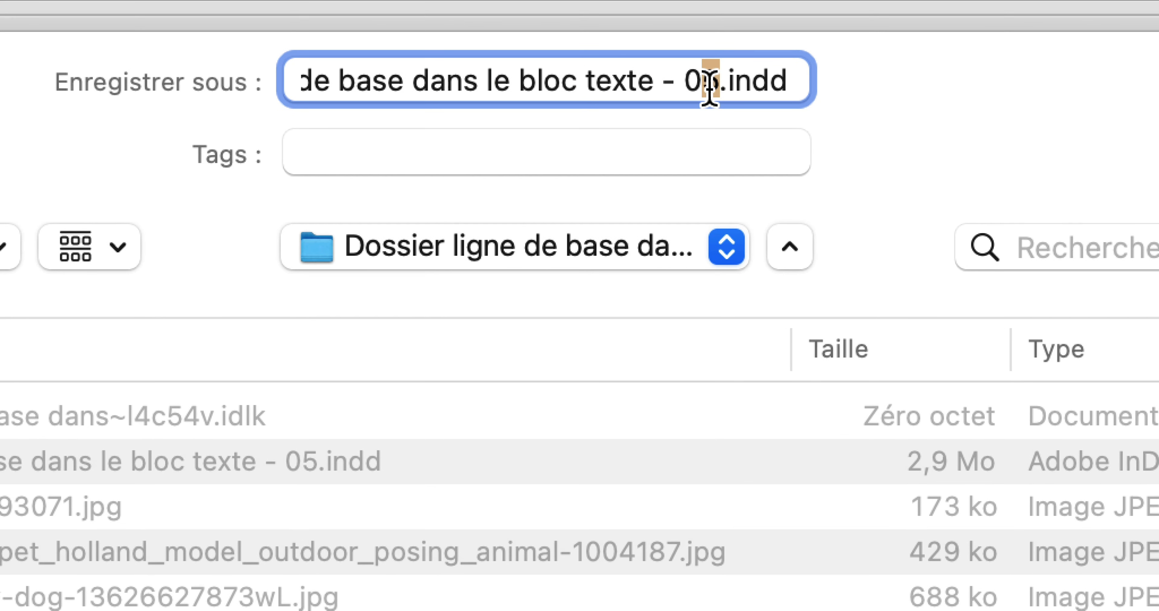
pyautogui.write('6')
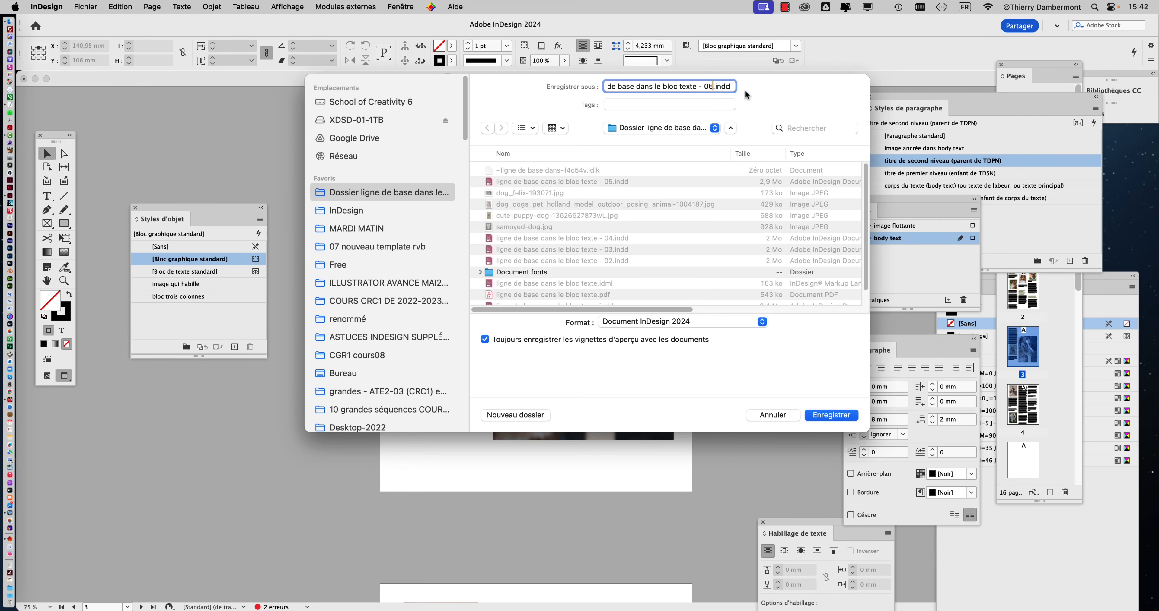
pyautogui.press('Return')
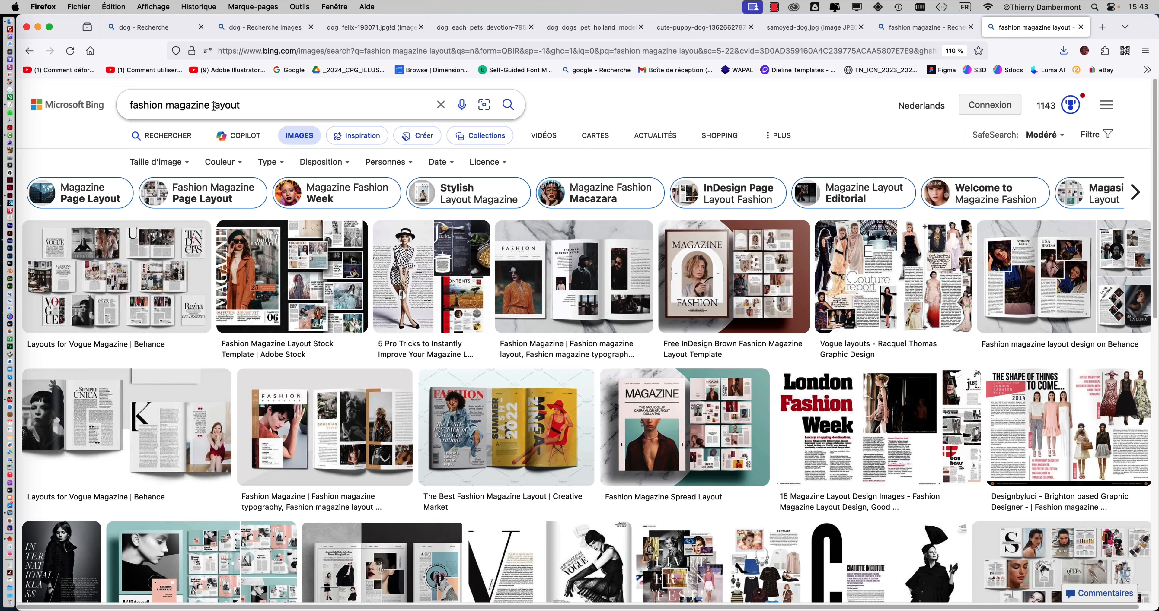
# Switch to Firefox, enlarge the "fashion magazine layout" image results and view the Adobe Stock fashion magazine template at full size.
pyautogui.press('super+plus')
pyautogui.press('super+plus')
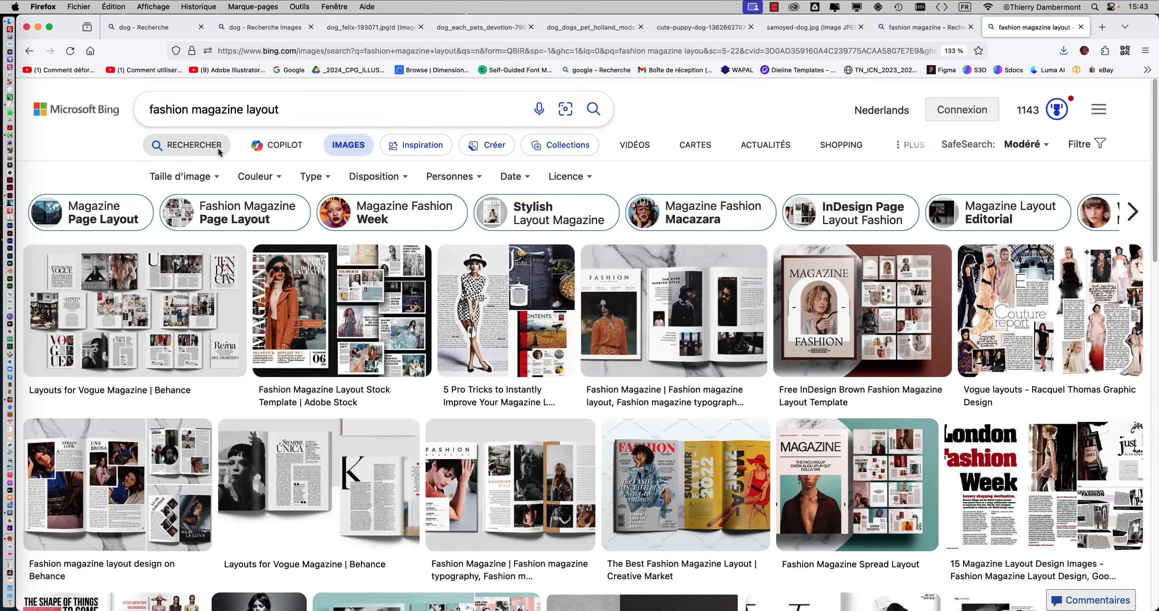
pyautogui.click(375, 297)
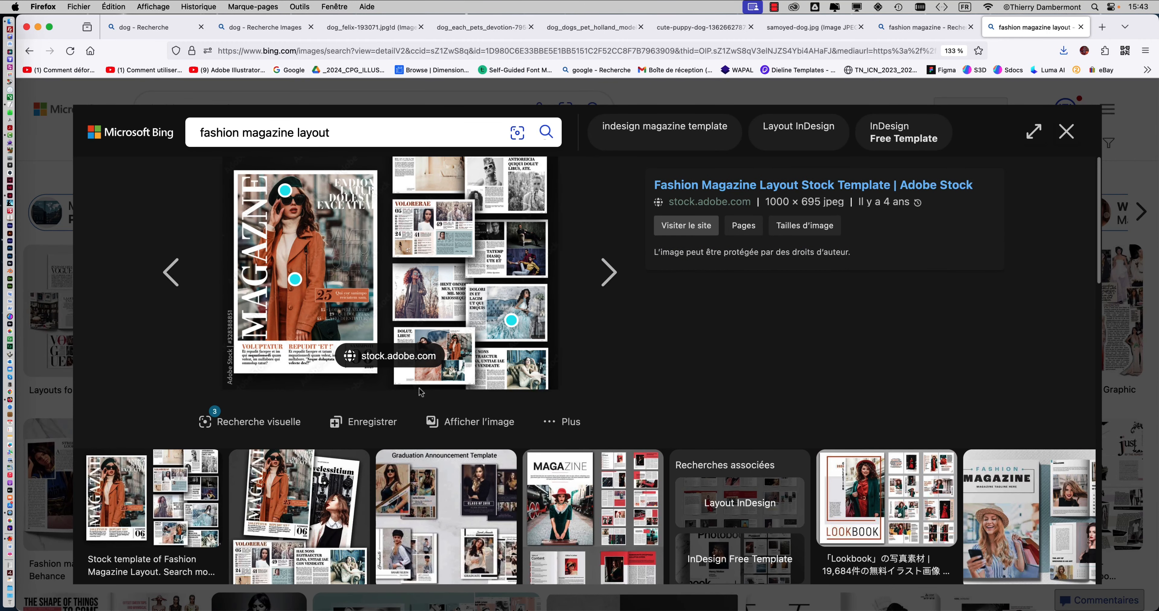
pyautogui.click(460, 424)
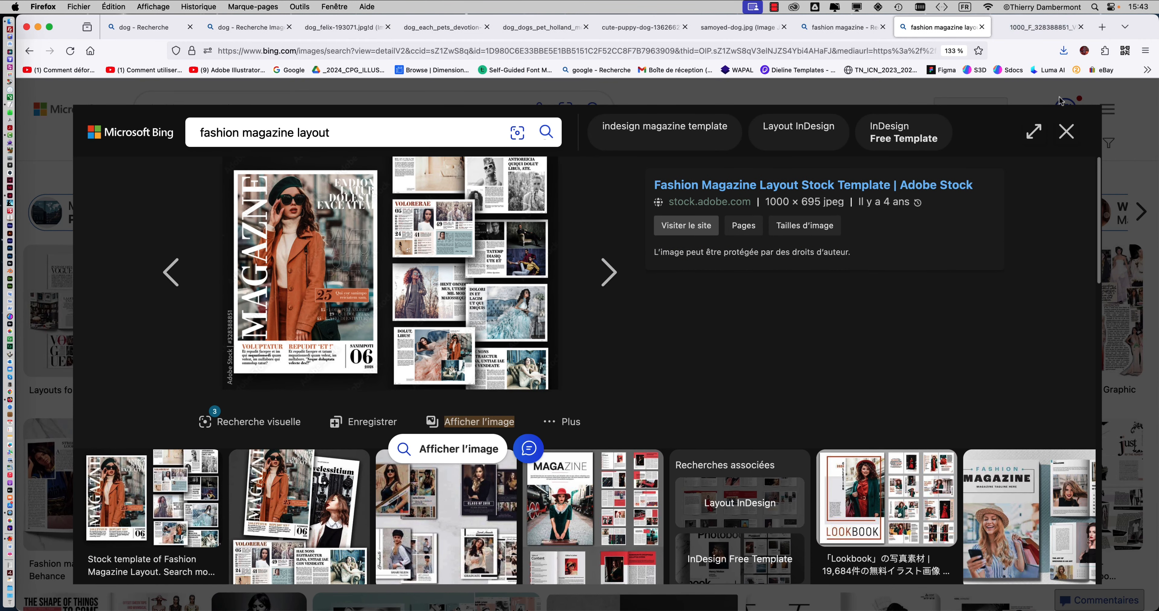
pyautogui.click(1023, 30)
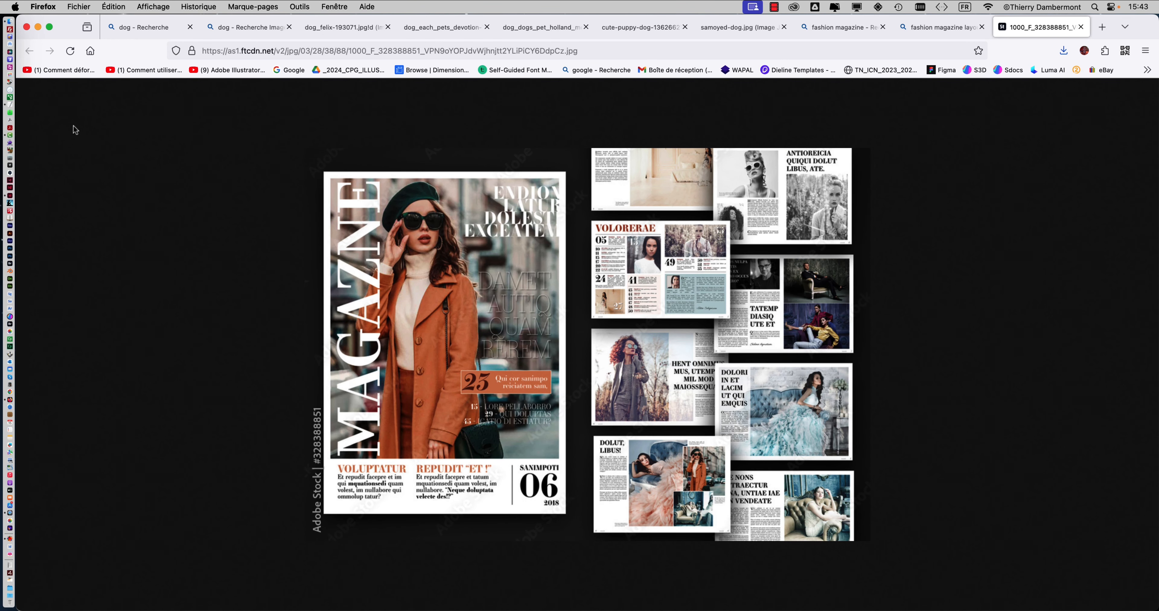
# Return to the fashion magazine results and open the Vogue "Couture report" spread as a full image.
pyautogui.click(962, 31)
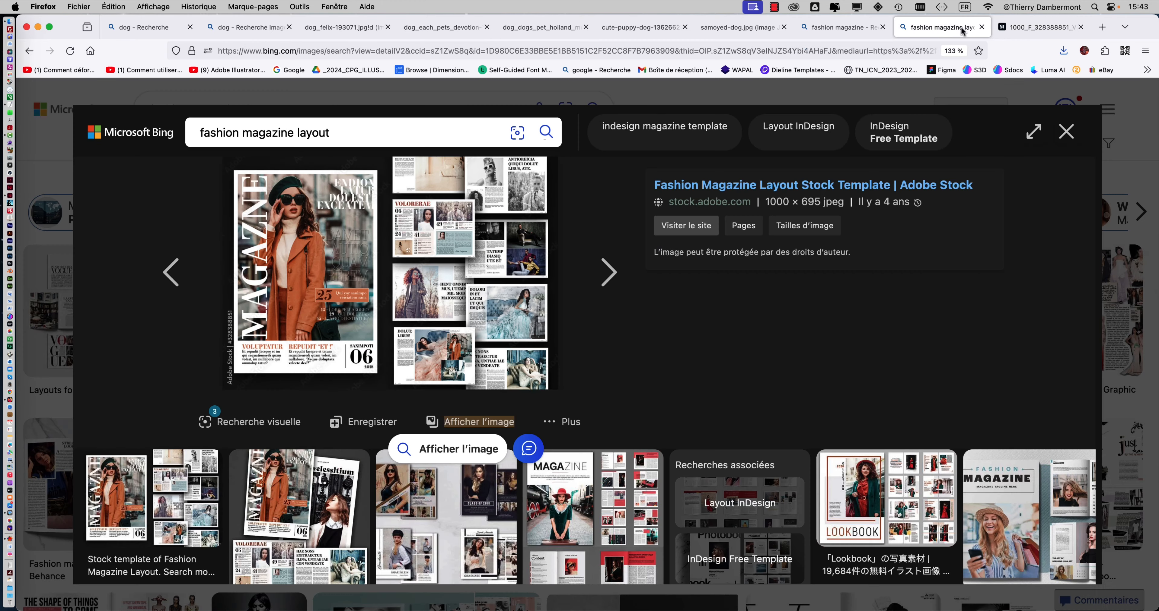
pyautogui.click(1072, 138)
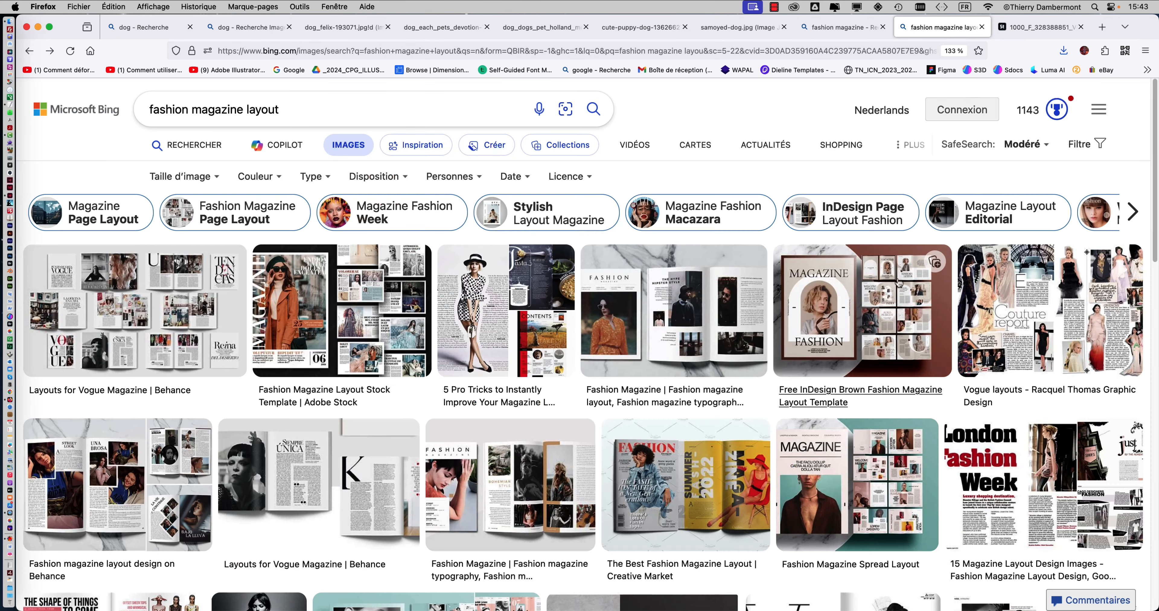
pyautogui.scroll(-2, 907, 322)
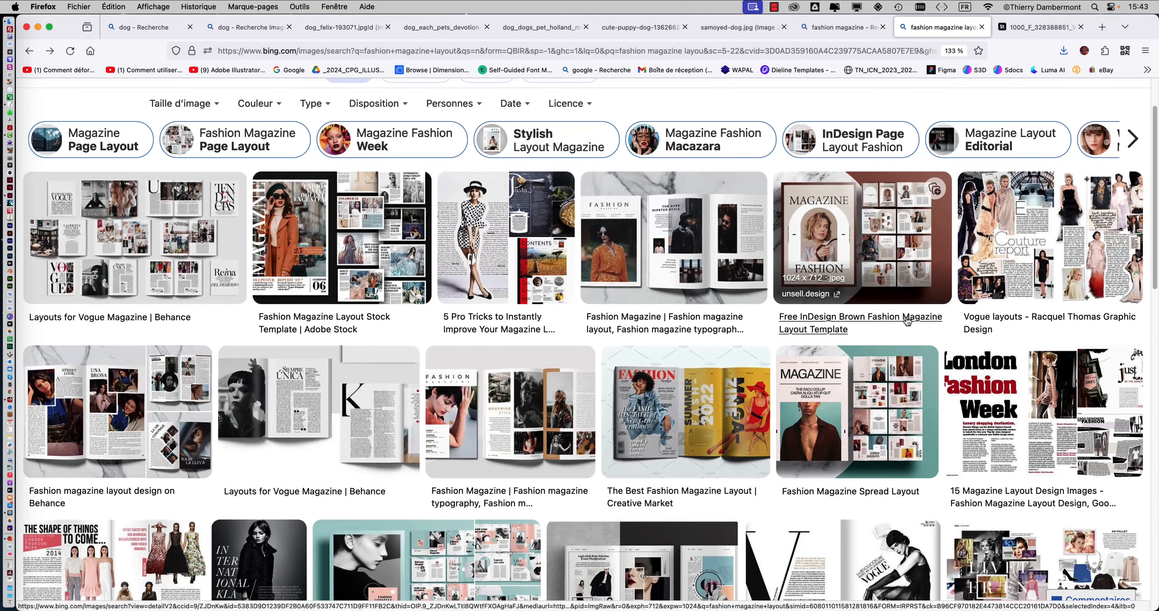
pyautogui.click(1036, 241)
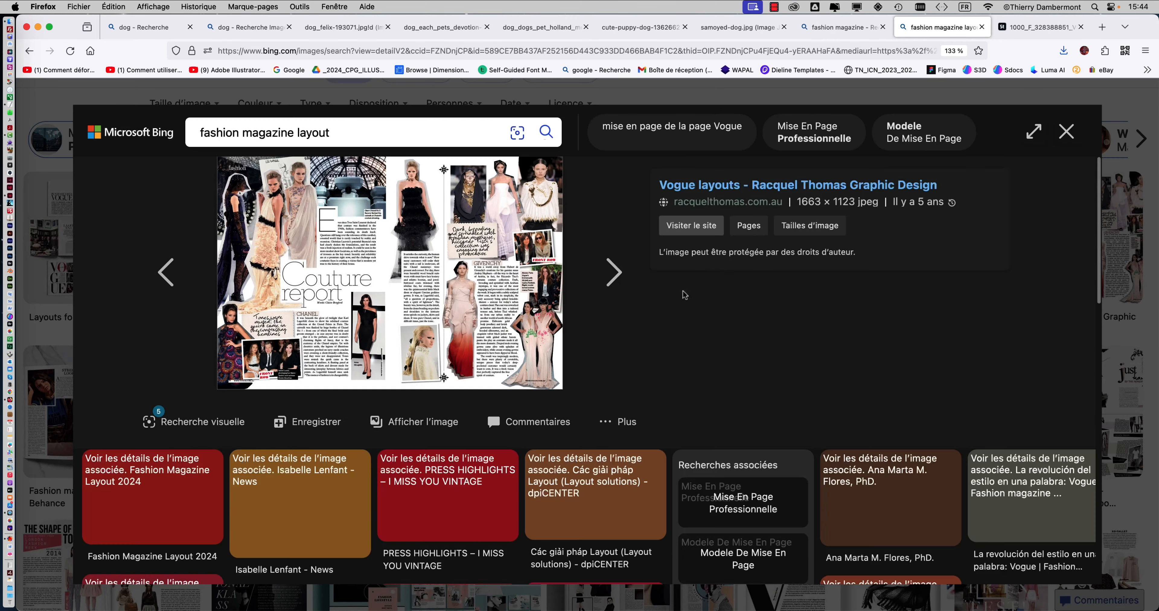
pyautogui.click(406, 421)
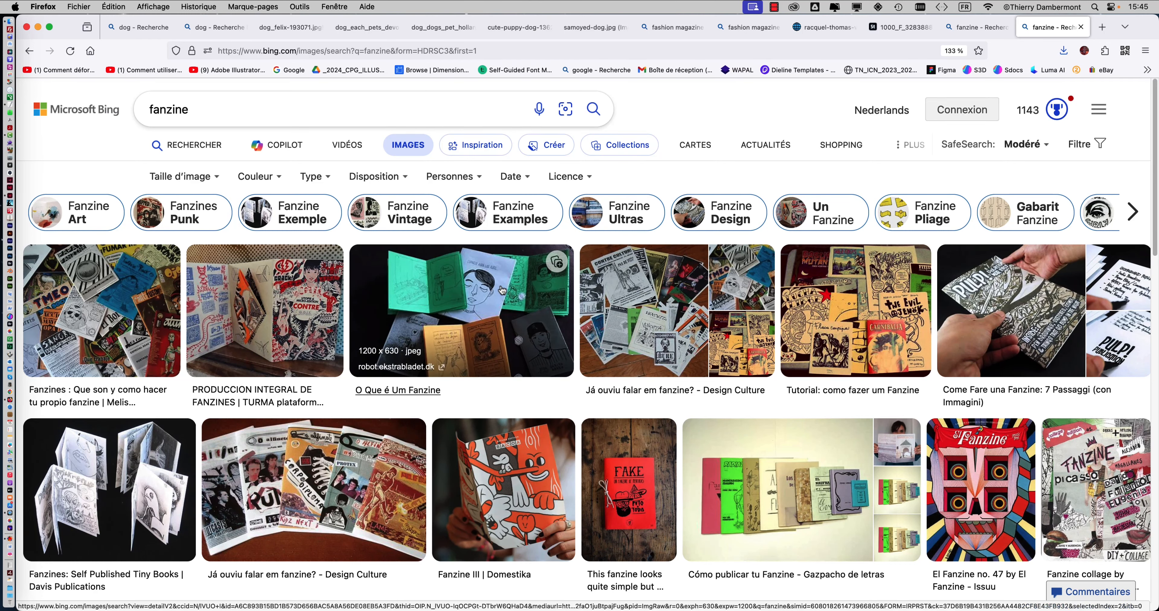
# Browse the fanzine image results for layout examples, previewing the Design Culture photo of spread-out fanzines.
pyautogui.scroll(-2, 502, 290)
pyautogui.scroll(-3, 502, 290)
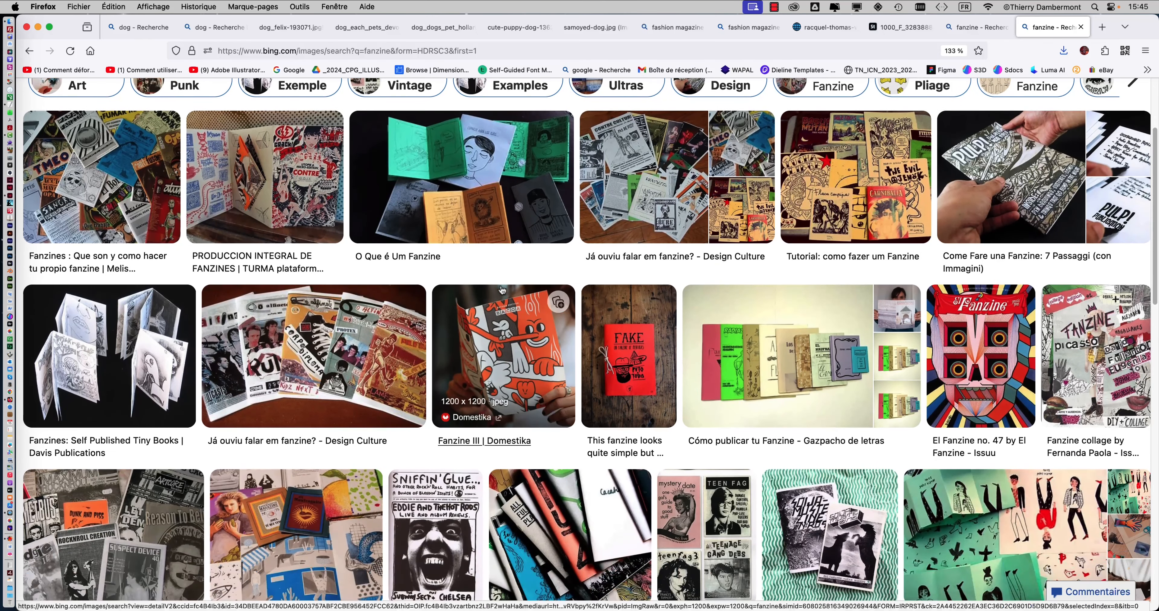
pyautogui.click(630, 181)
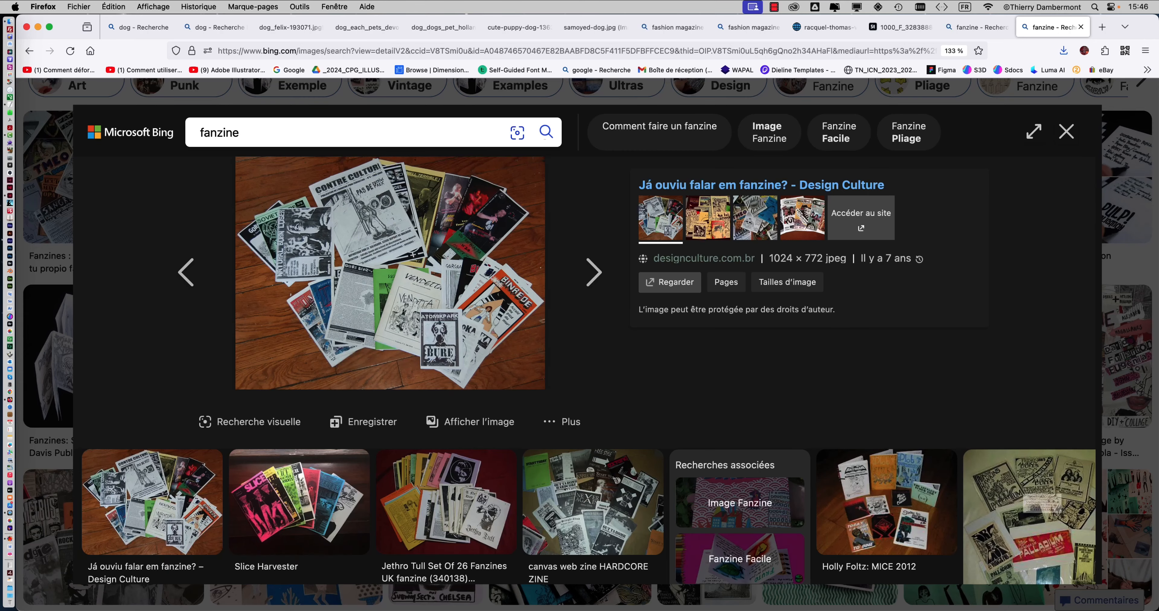
pyautogui.click(1065, 127)
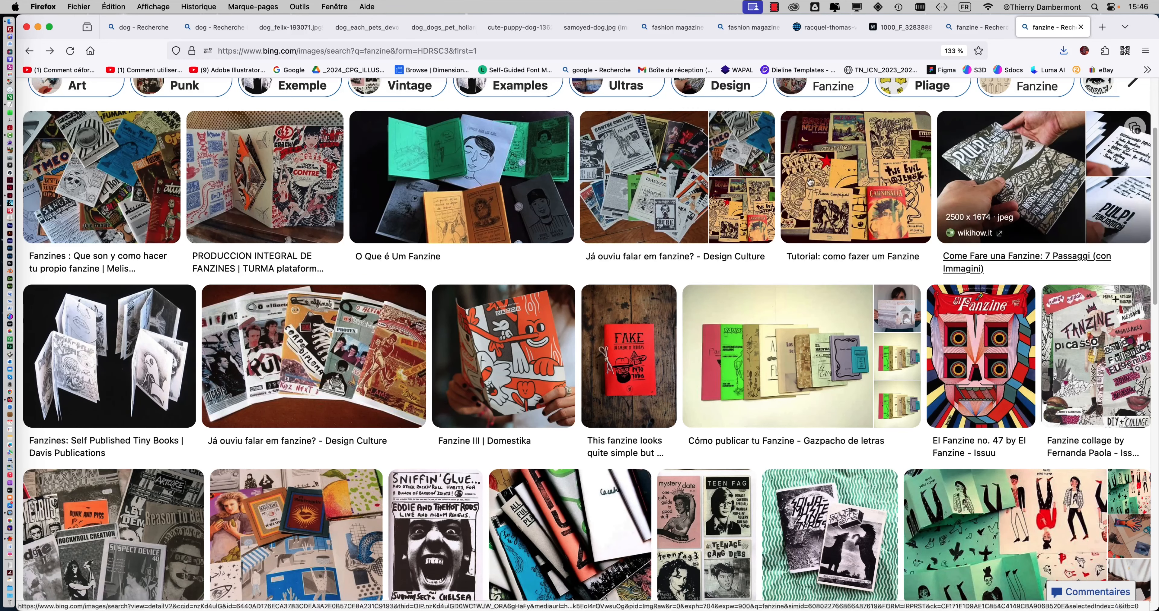
pyautogui.scroll(-5, 605, 262)
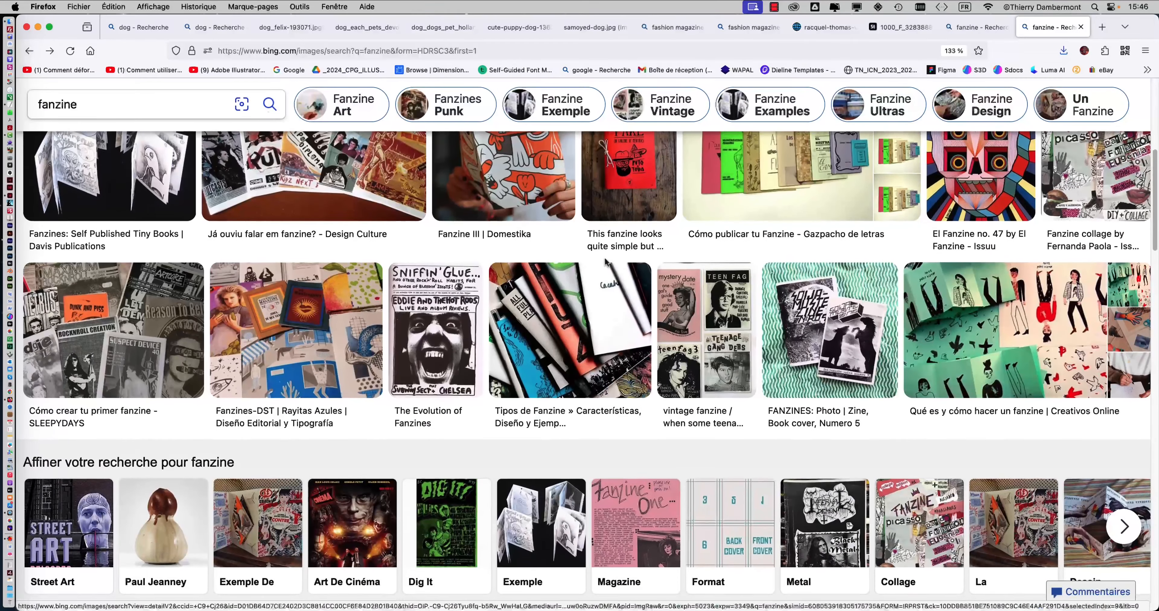
# Preview the SLEEPYDAYS photo of overlapping black-and-white fanzines and return to the fanzine image results.
pyautogui.scroll(-3, 200, 224)
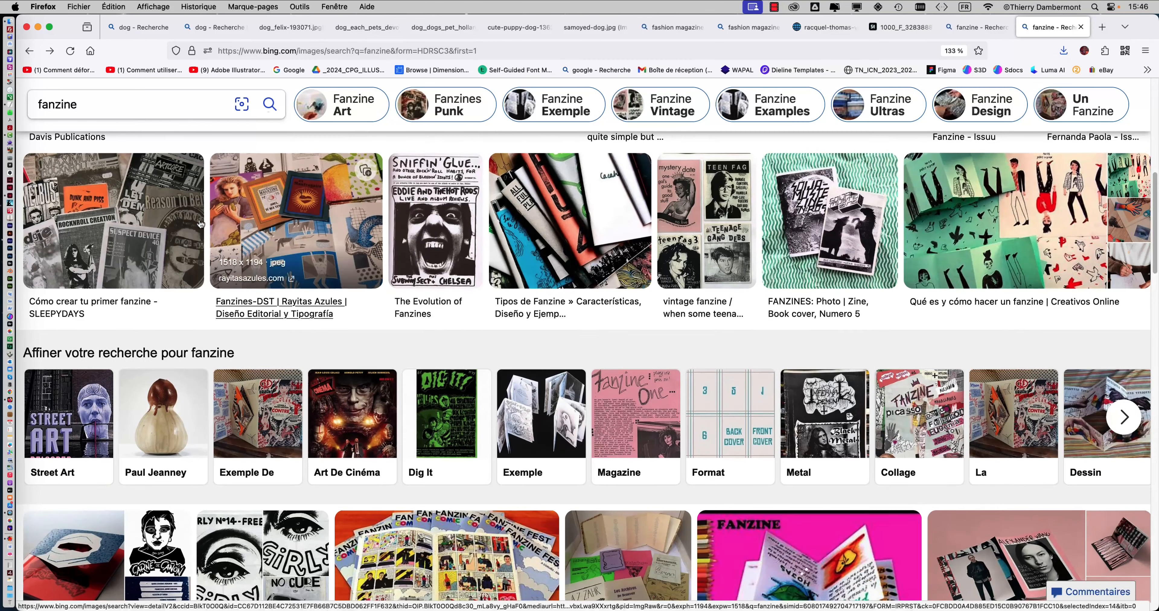
pyautogui.click(197, 224)
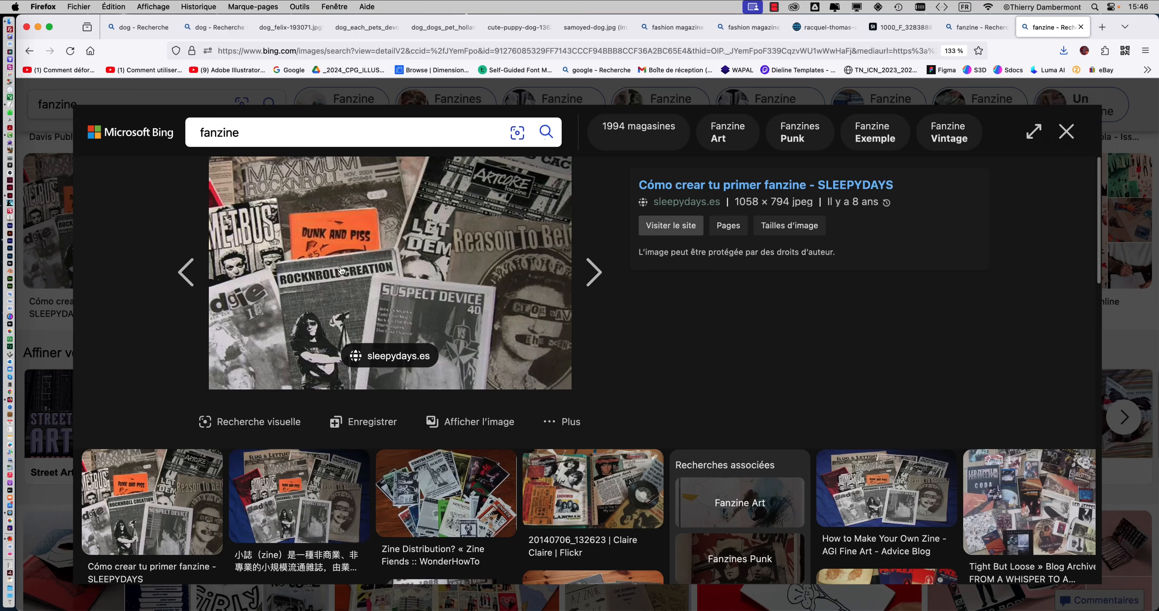
pyautogui.click(1074, 133)
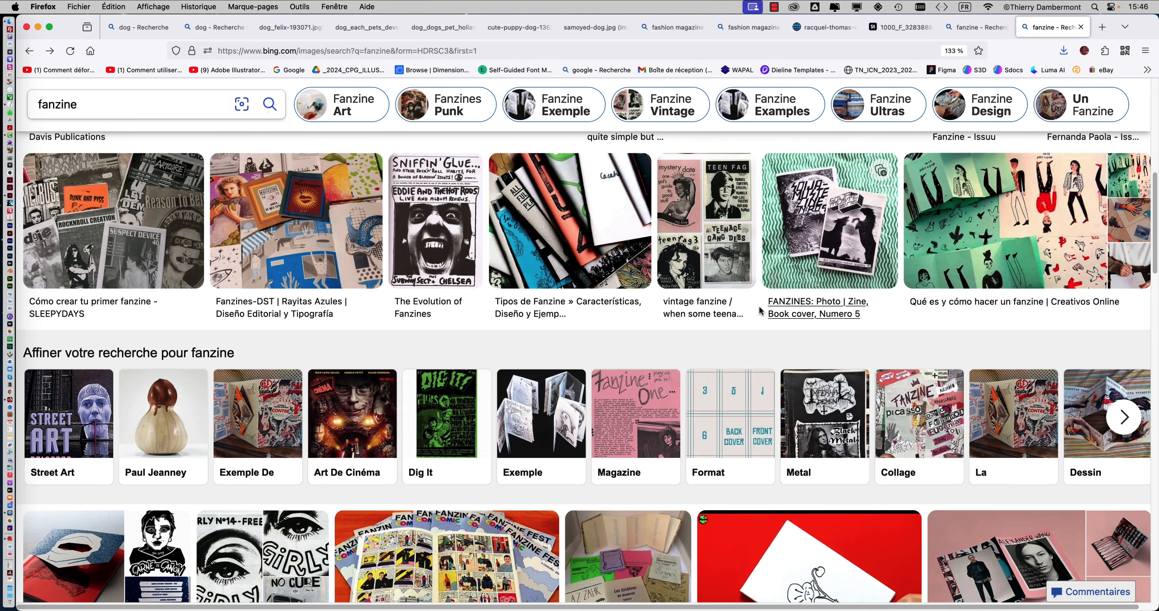
# Look further through the fanzine results and preview the "Pin en fanzine!!" image of The Smiths booklets.
pyautogui.scroll(-5, 755, 304)
pyautogui.scroll(-15, 587, 329)
pyautogui.scroll(7, 588, 333)
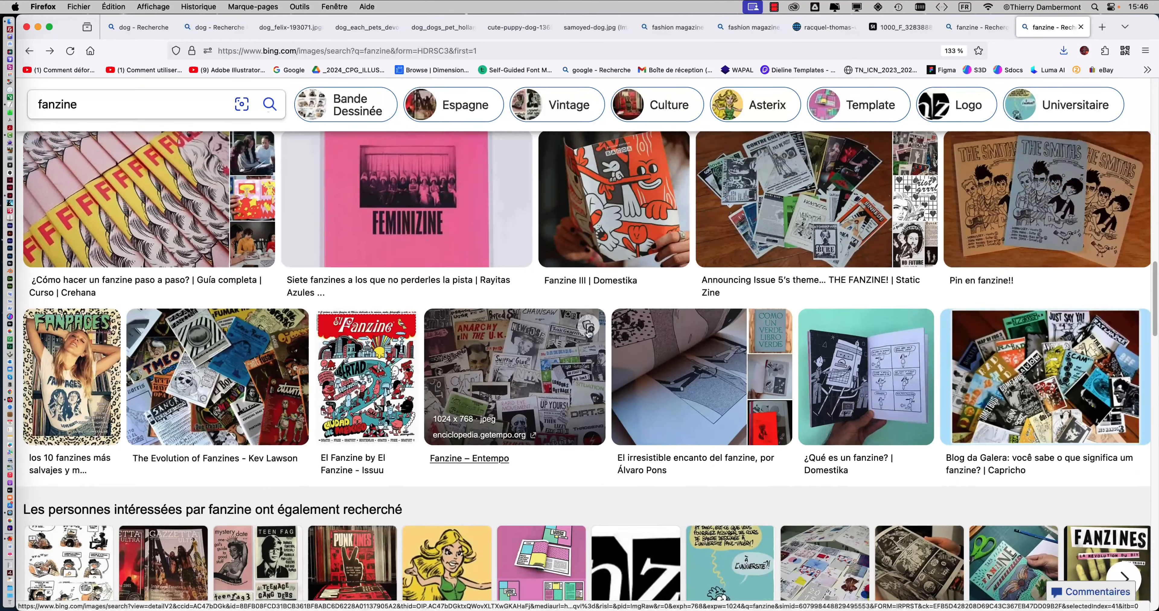
pyautogui.scroll(4, 589, 330)
pyautogui.click(983, 292)
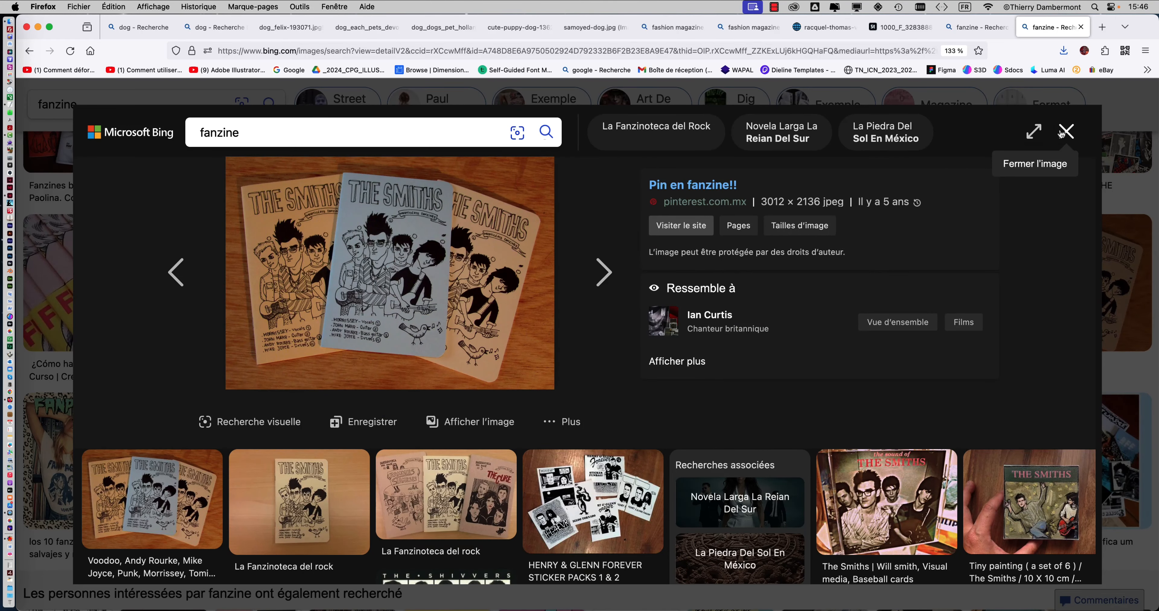
pyautogui.click(1063, 131)
# Preview the uDiscover image "Fanzines: More Information Than You Need" and return to the results.
pyautogui.scroll(-5, 458, 279)
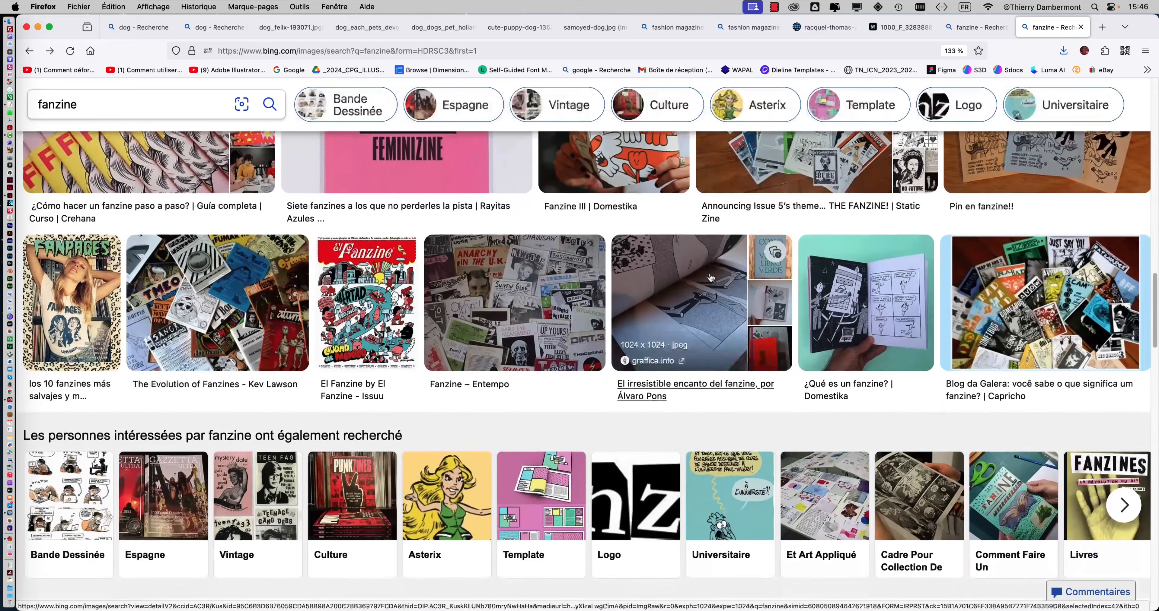
pyautogui.scroll(-8, 458, 279)
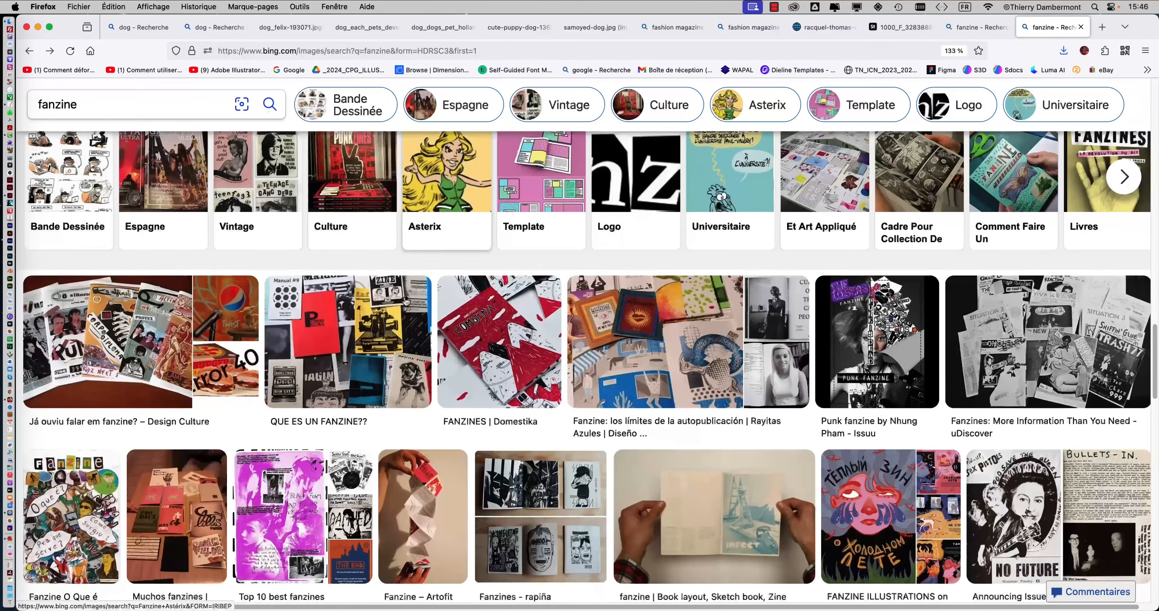
pyautogui.scroll(-2, 998, 229)
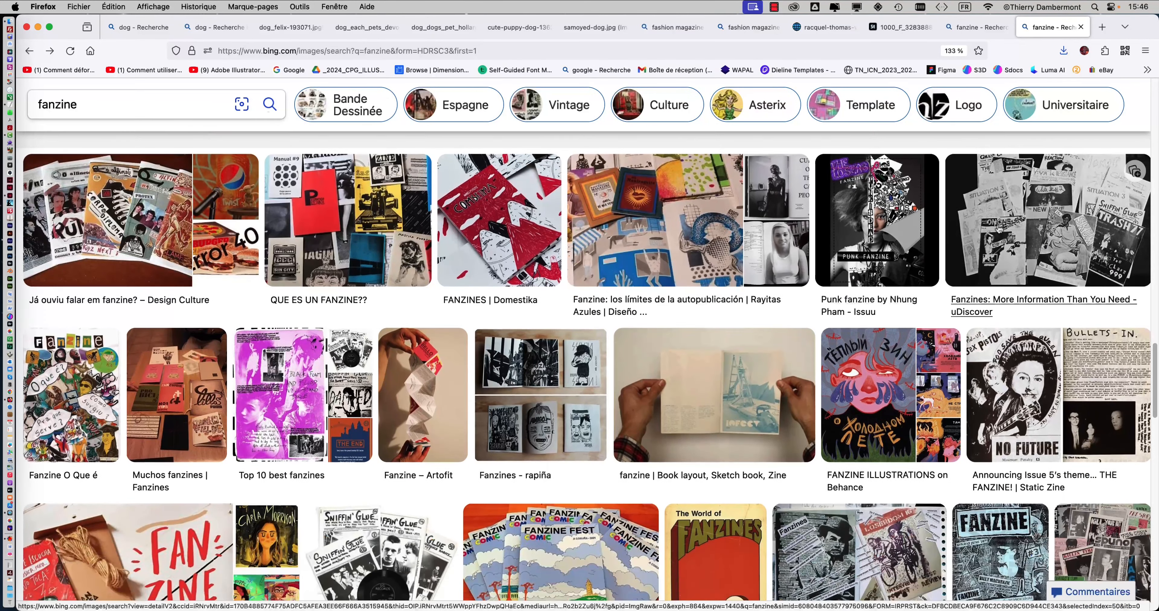
pyautogui.click(997, 227)
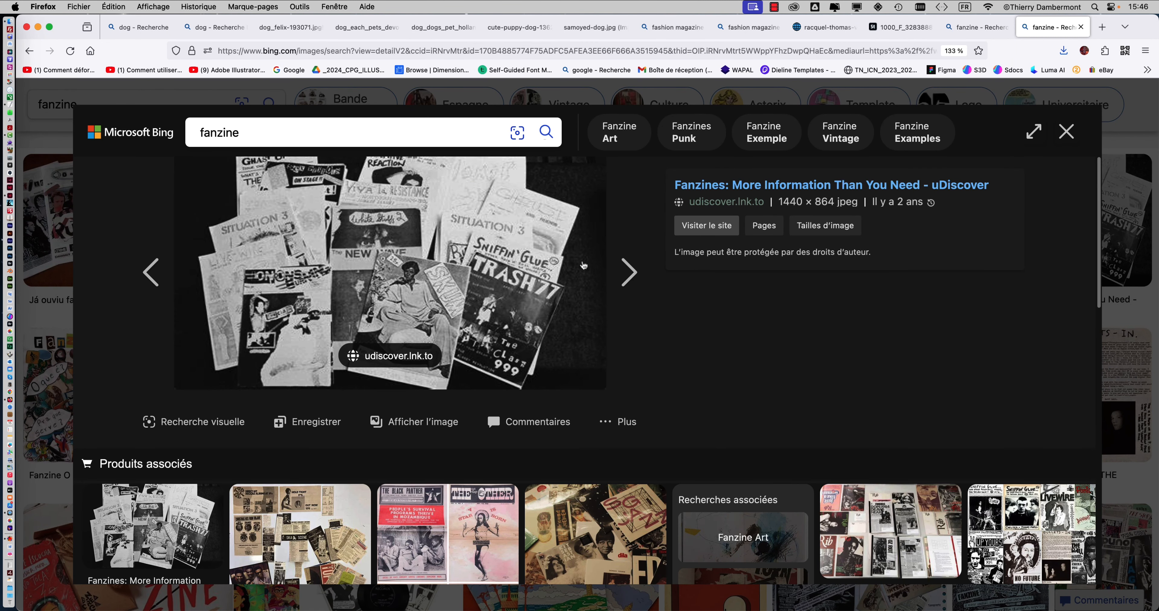
pyautogui.click(1066, 132)
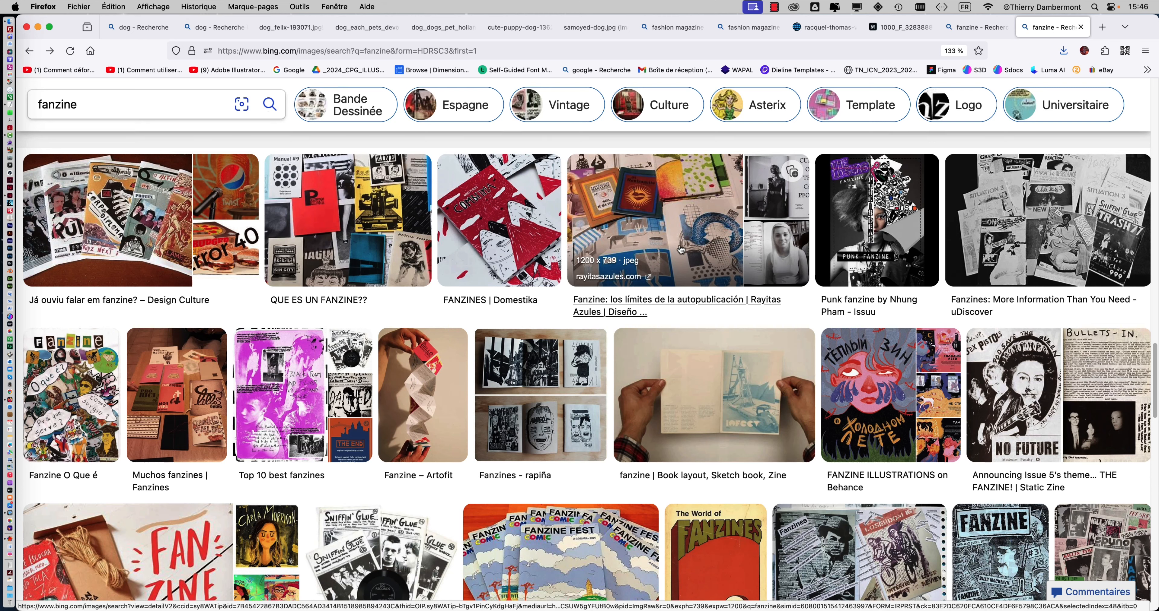
# Preview the Issuu "Punk fanzine" cover, close it and browse the remaining fanzine results.
pyautogui.click(892, 211)
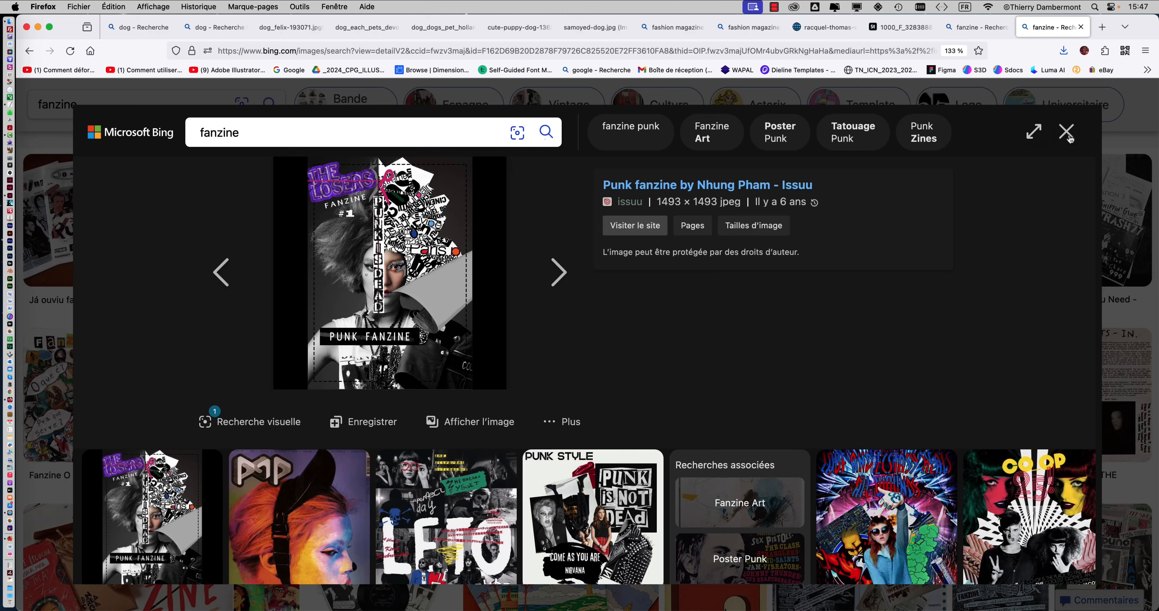
pyautogui.click(1066, 132)
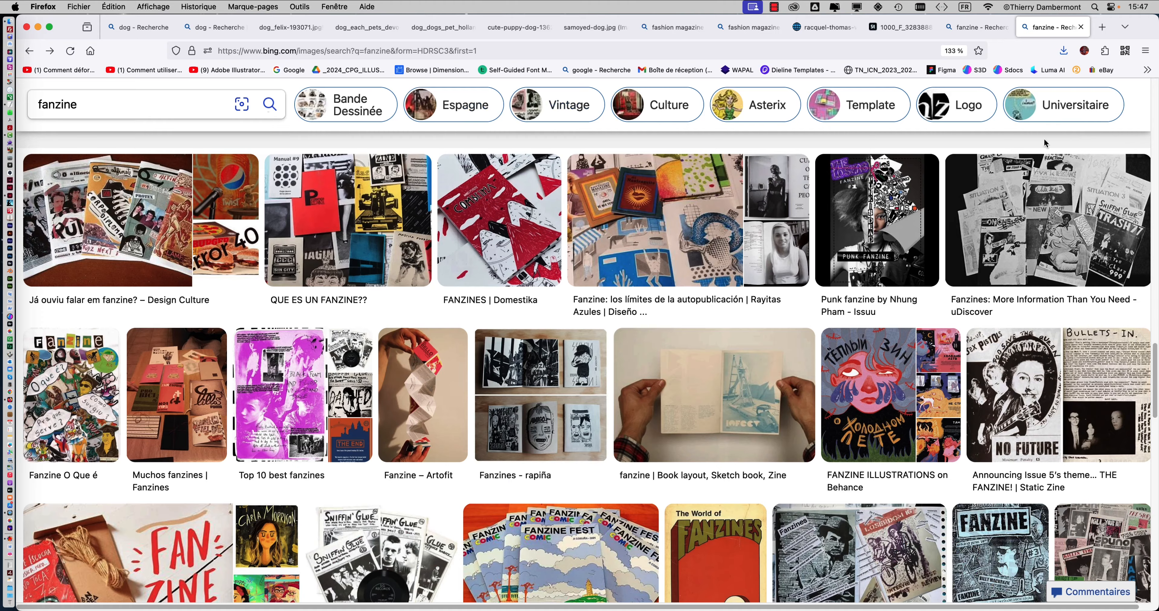
pyautogui.scroll(-5, 510, 381)
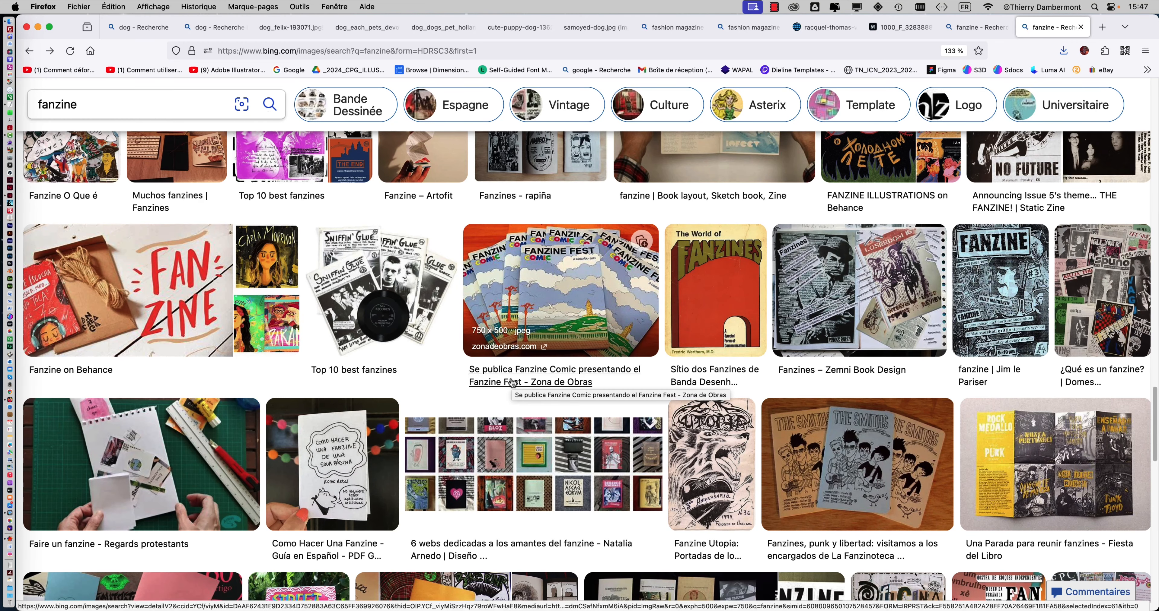
pyautogui.scroll(-5, 512, 382)
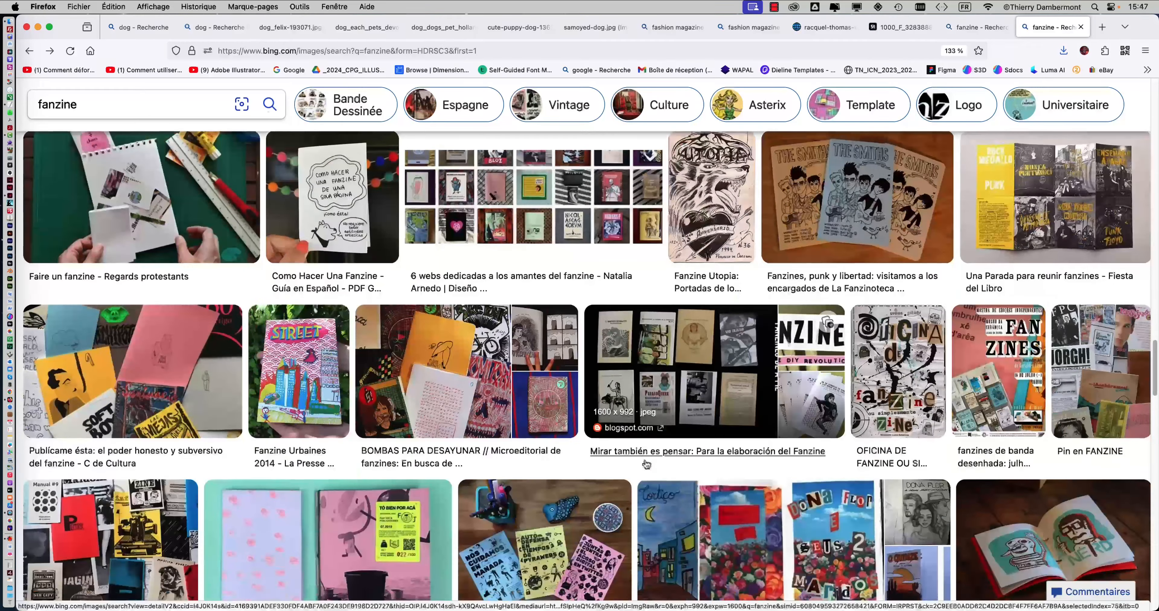
pyautogui.scroll(-3, 646, 465)
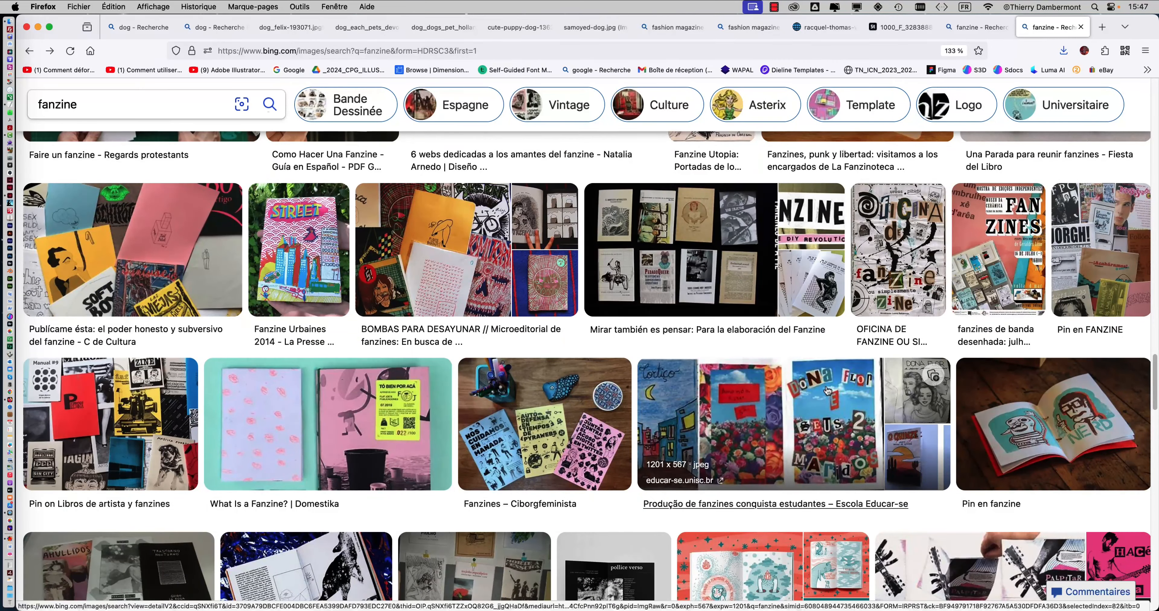
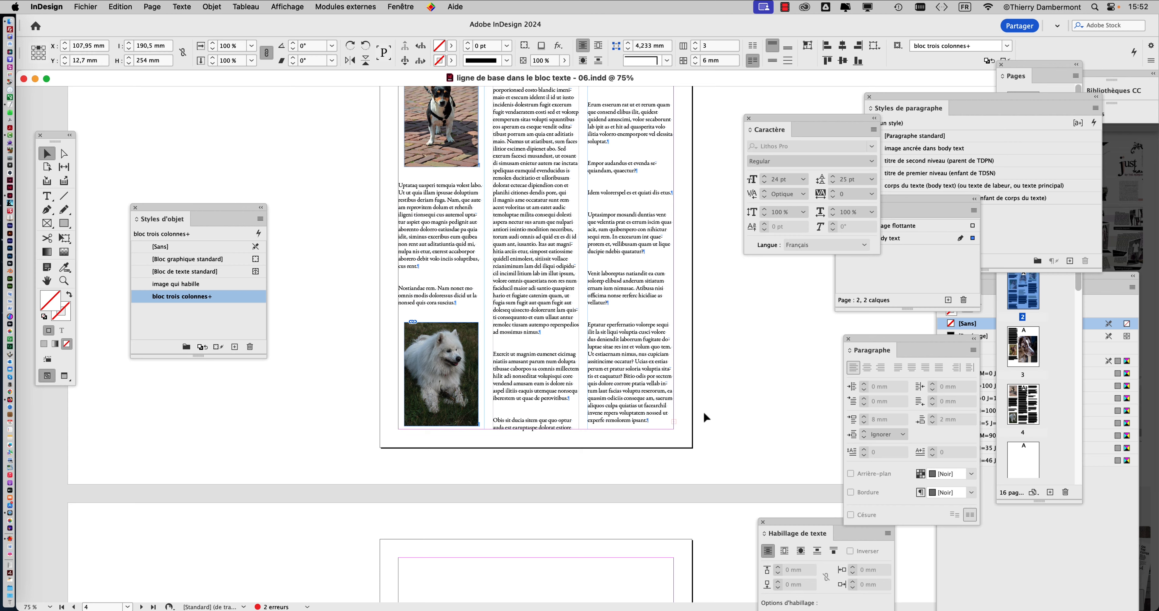
# Show the document's layers and move the large dog portrait on page 3 from "body text" to the "image flottante" layer.
pyautogui.scroll(5, 705, 414)
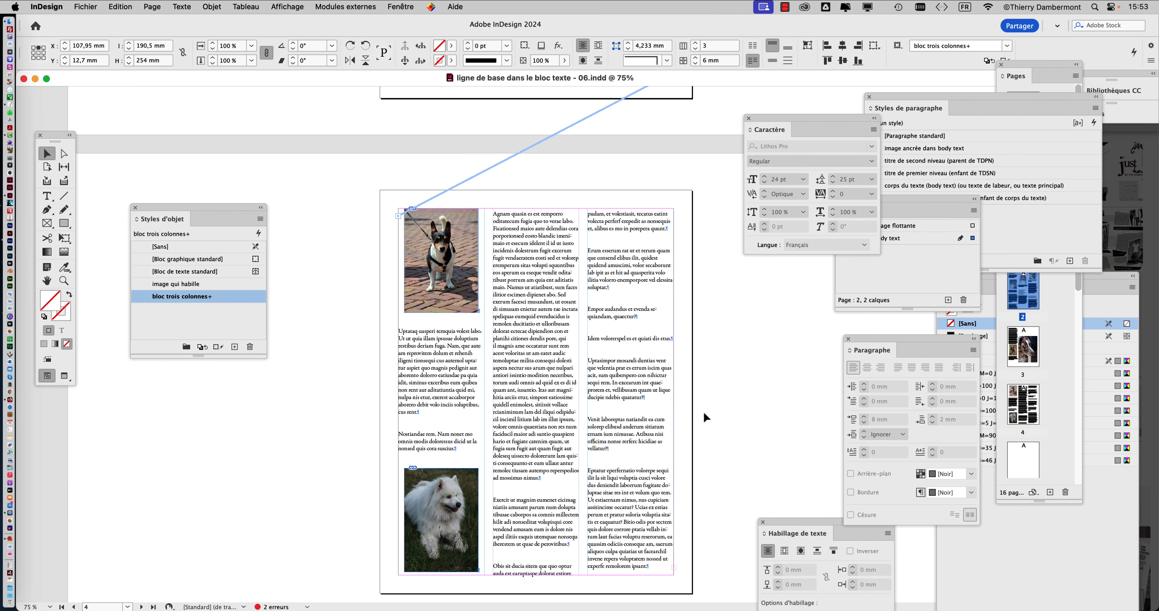
pyautogui.scroll(1, 702, 411)
pyautogui.scroll(1, 703, 411)
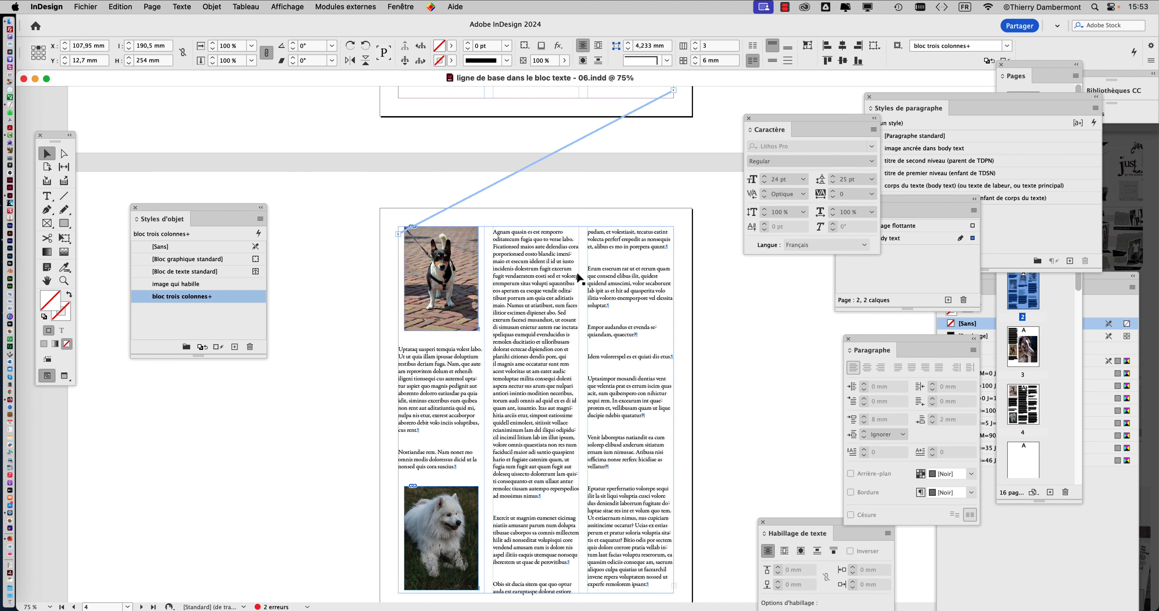
pyautogui.scroll(5, 580, 291)
pyautogui.scroll(7, 580, 290)
pyautogui.scroll(-1, 583, 297)
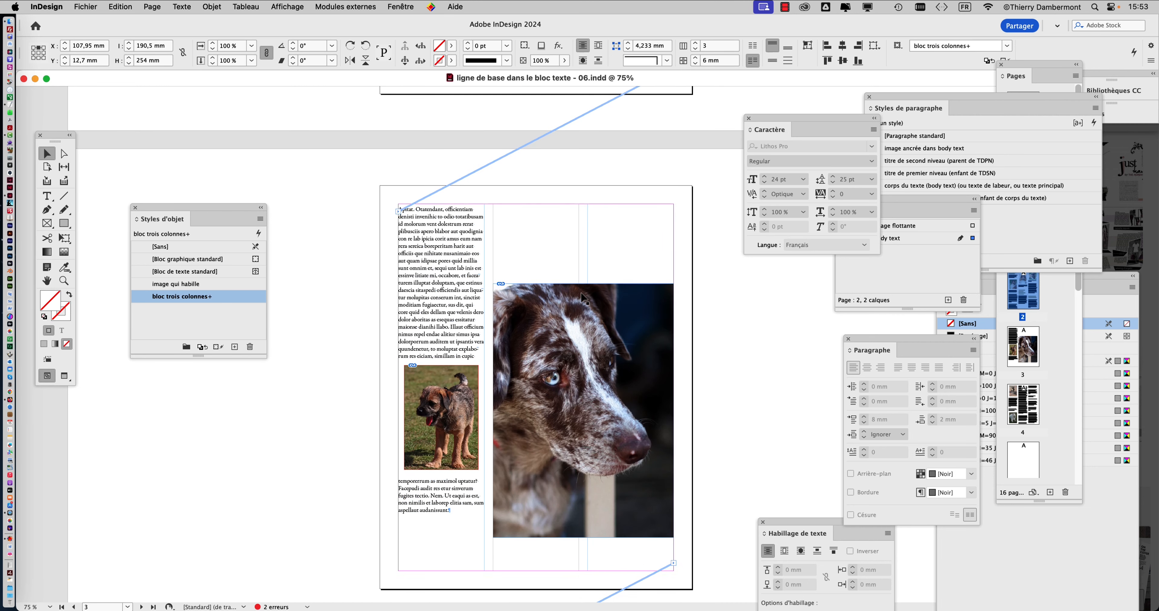
pyautogui.scroll(-1, 716, 318)
pyautogui.click(548, 243)
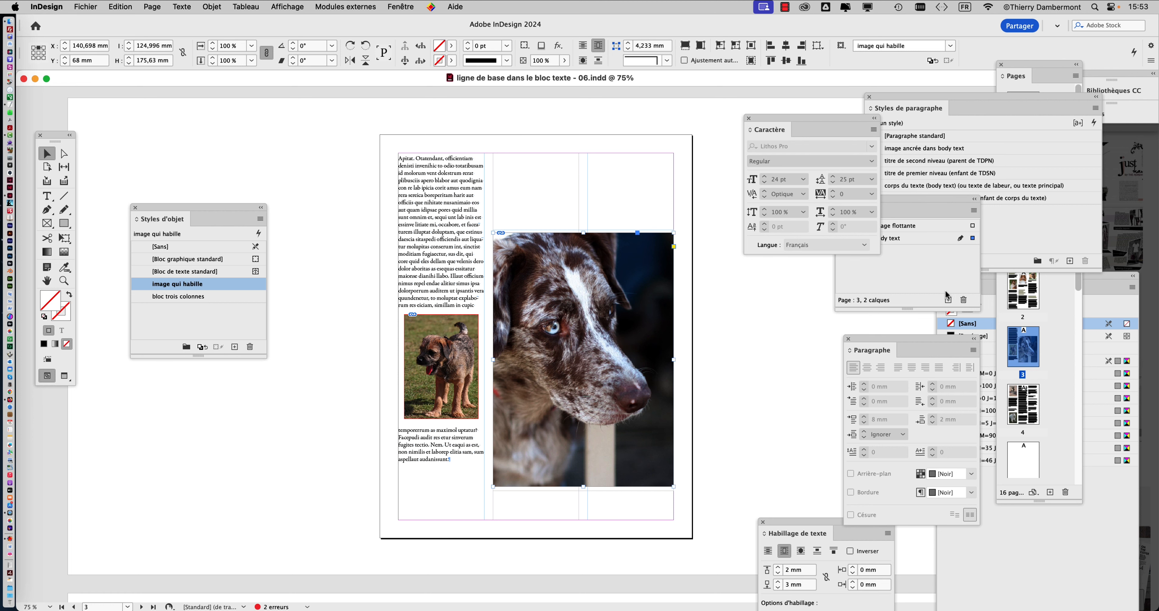
pyautogui.click(390, 10)
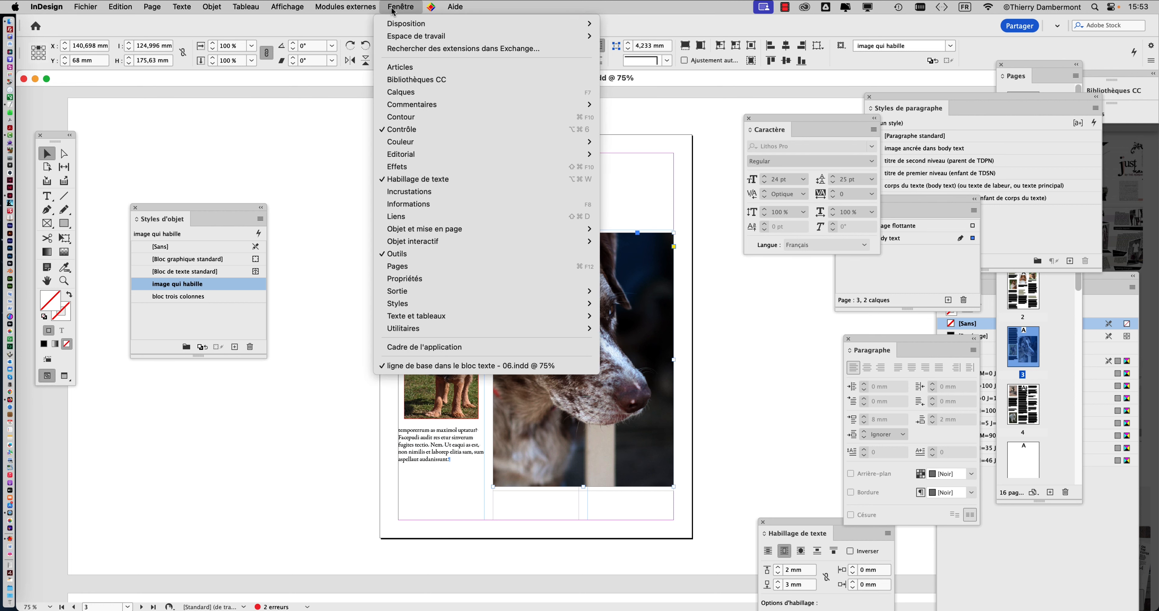
pyautogui.click(405, 92)
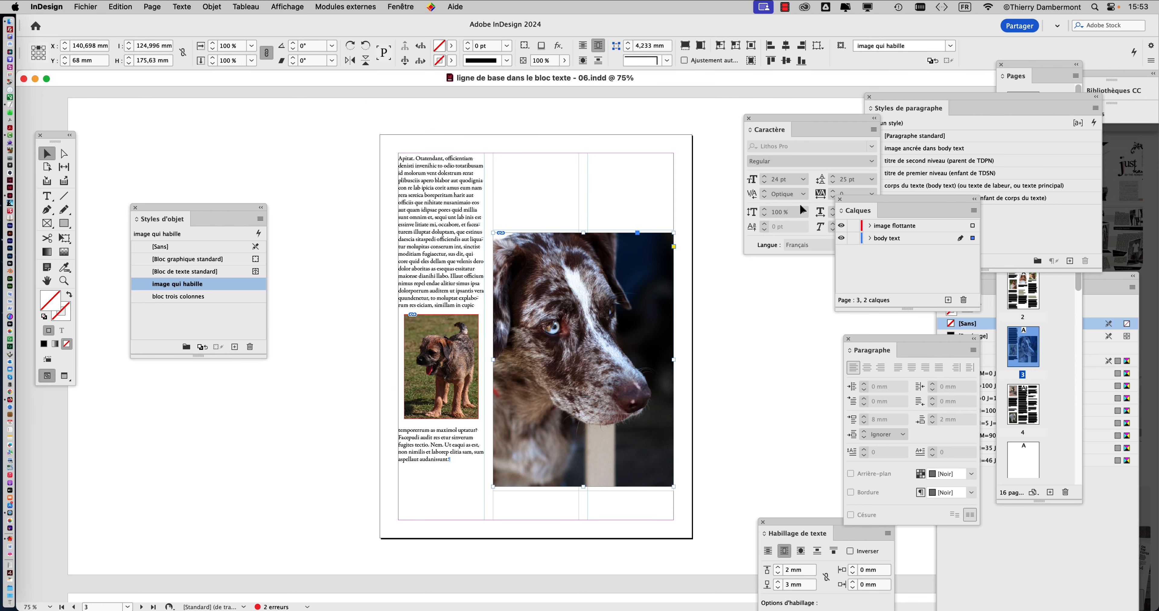
pyautogui.moveTo(869, 206); pyautogui.dragTo(342, 210)
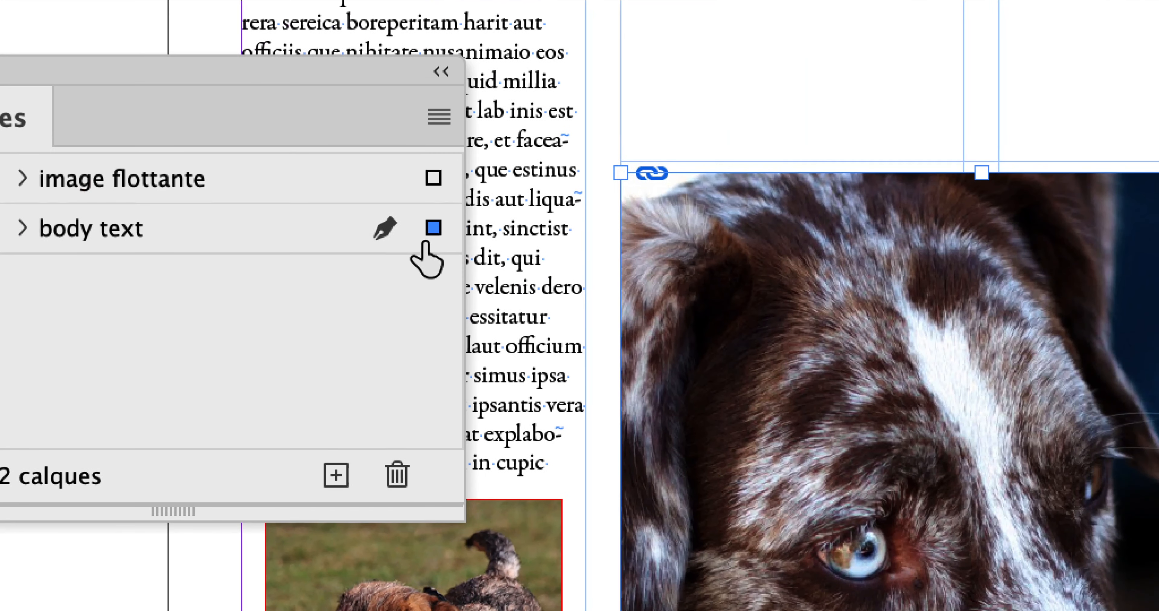
pyautogui.moveTo(424, 243); pyautogui.dragTo(428, 189)
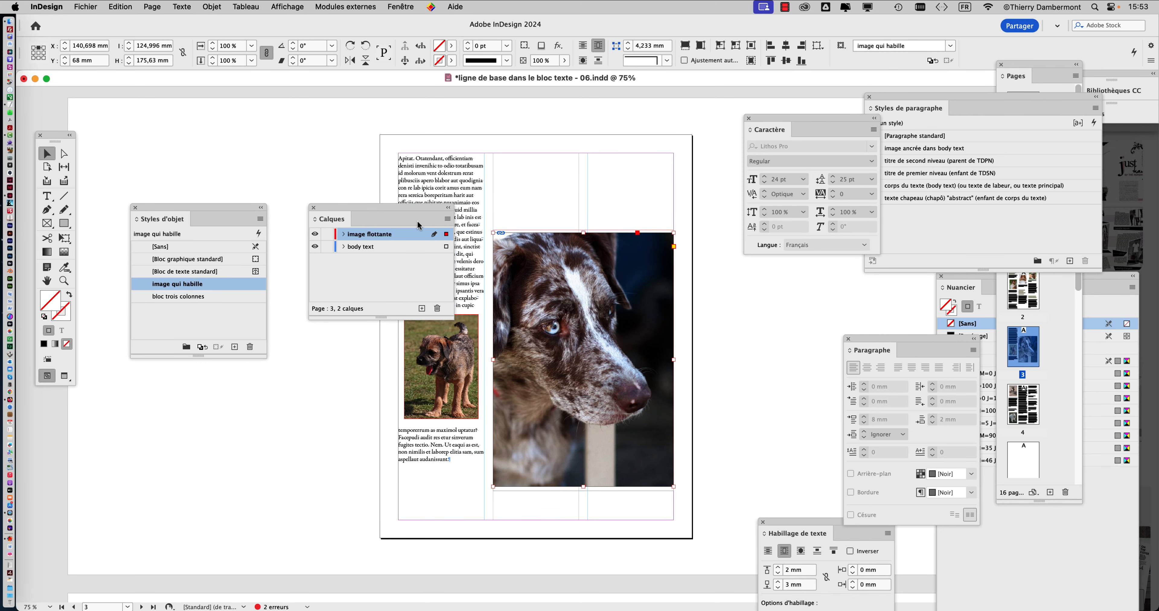
# Hide and show the "image flottante" layer repeatedly to check which images on page 3 belong to it.
pyautogui.moveTo(389, 211); pyautogui.dragTo(324, 148)
pyautogui.click(248, 173)
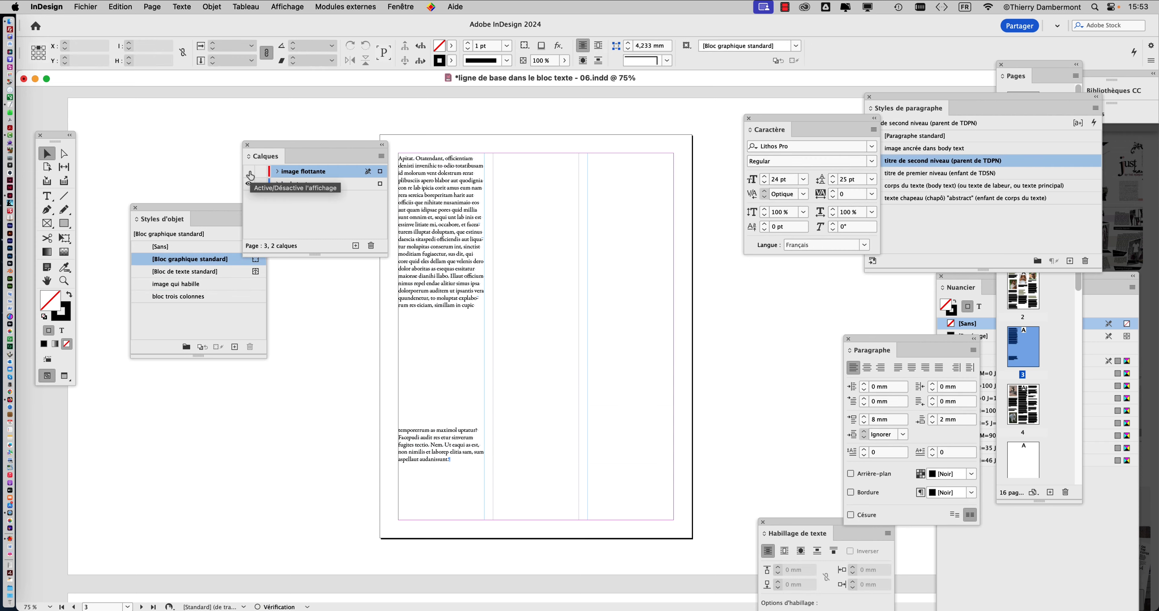
pyautogui.click(248, 172)
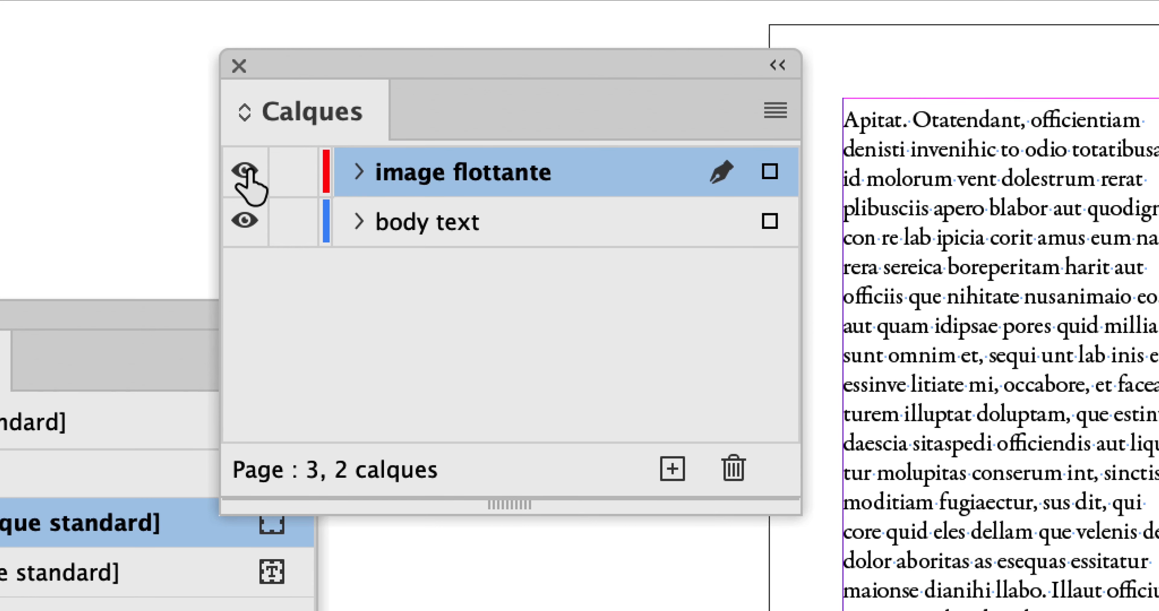
pyautogui.click(247, 173)
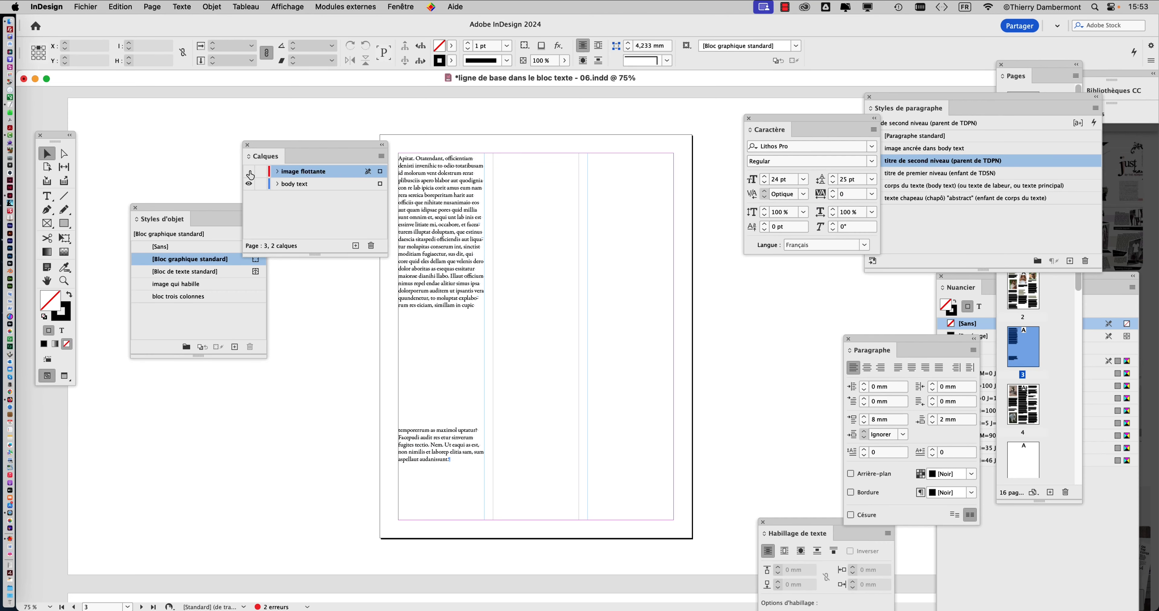
pyautogui.click(249, 173)
pyautogui.click(249, 173)
pyautogui.click(250, 173)
pyautogui.click(249, 173)
pyautogui.click(250, 174)
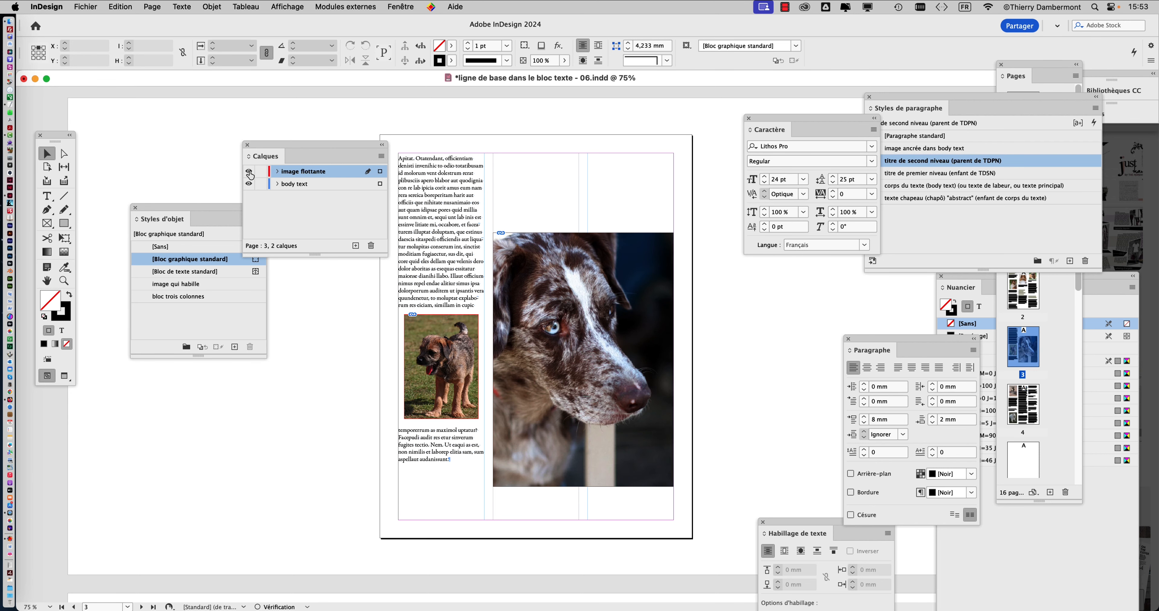
# Rearrange the floating panels, lock the "image flottante" layer and make "body text" the active layer.
pyautogui.moveTo(281, 150); pyautogui.dragTo(277, 131)
pyautogui.moveTo(218, 210); pyautogui.dragTo(204, 304)
pyautogui.moveTo(280, 131); pyautogui.dragTo(276, 171)
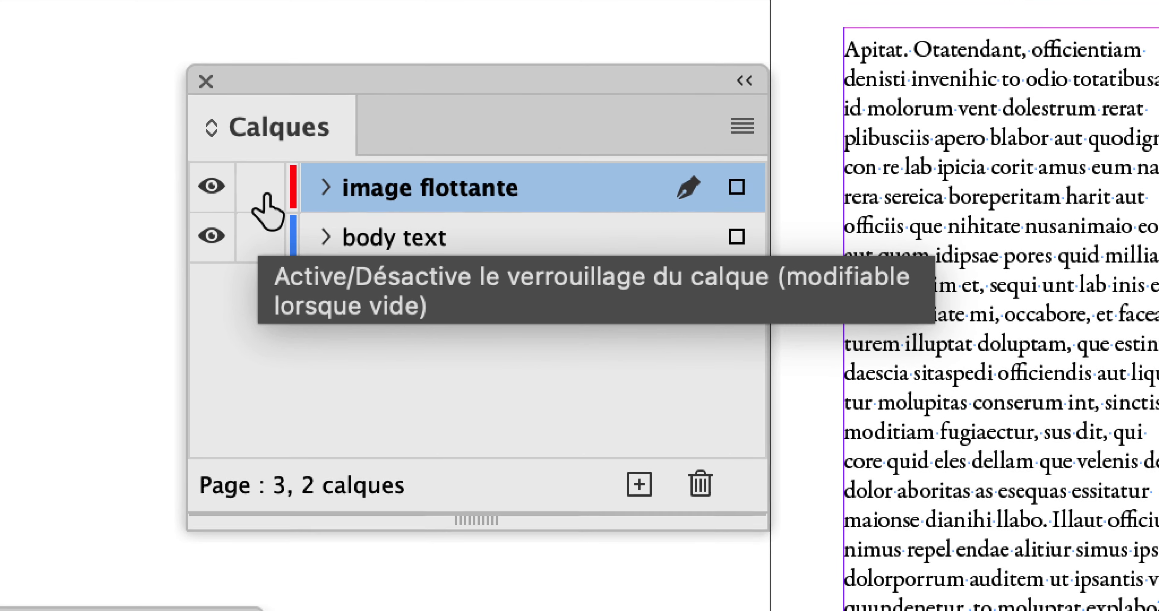
pyautogui.click(260, 149)
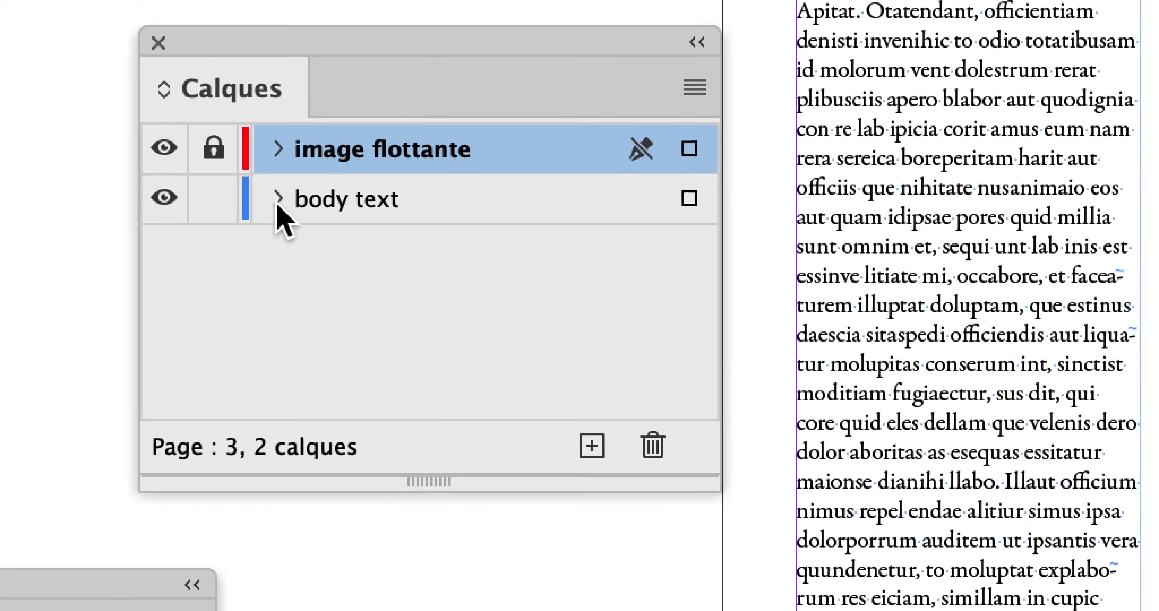
pyautogui.click(428, 254)
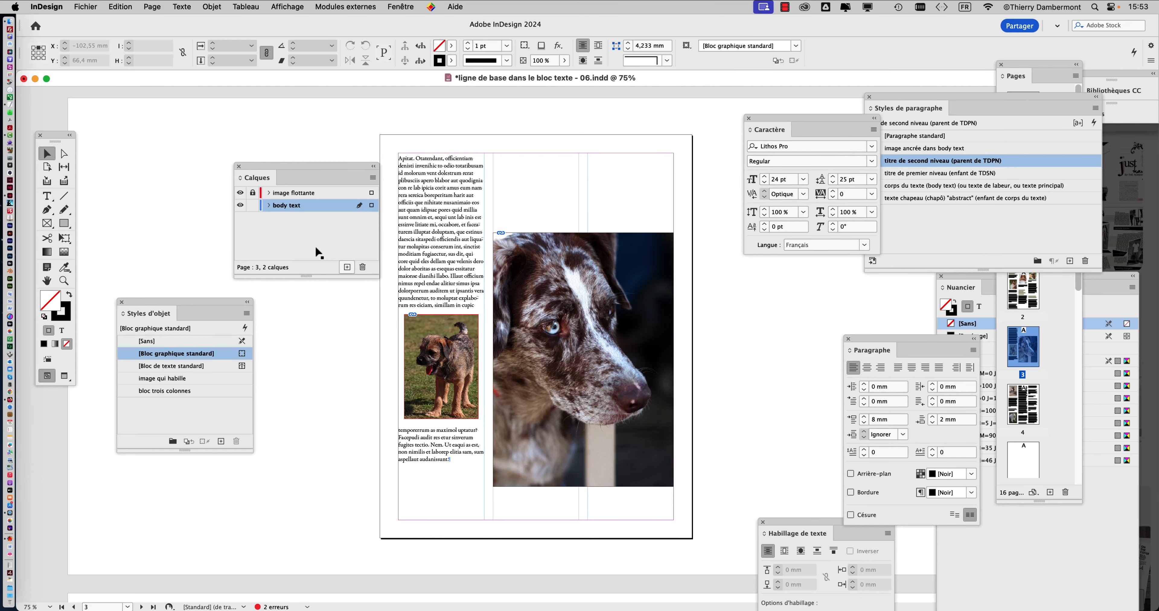
# Select the white dog image on page 2's pasteboard, and try locking and unlocking the "body text" layer.
pyautogui.press('super+minus')
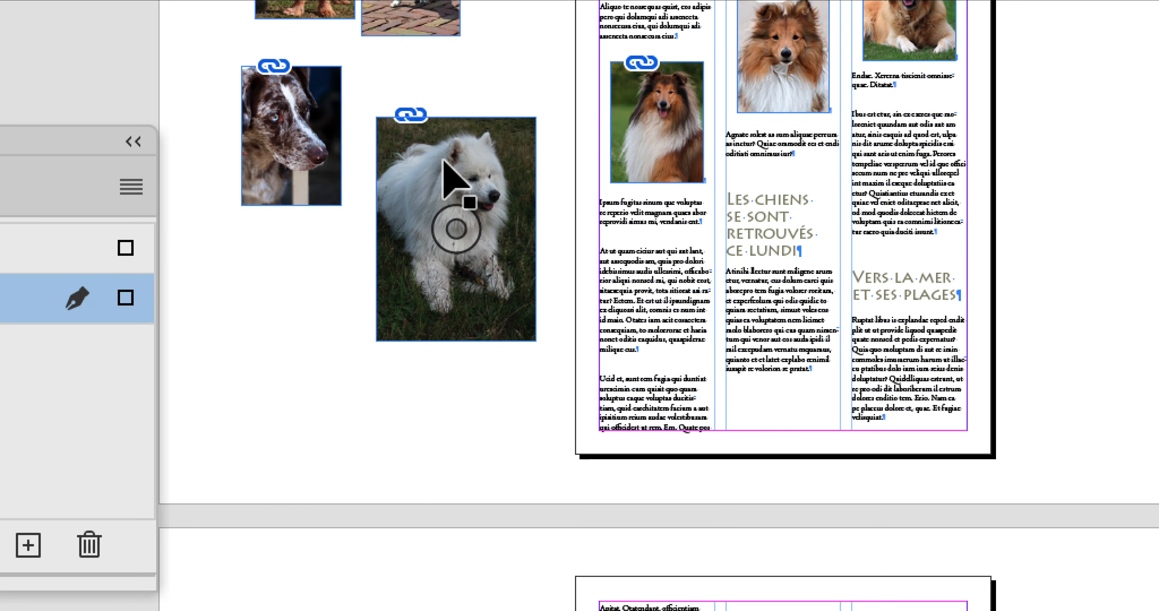
pyautogui.click(445, 162)
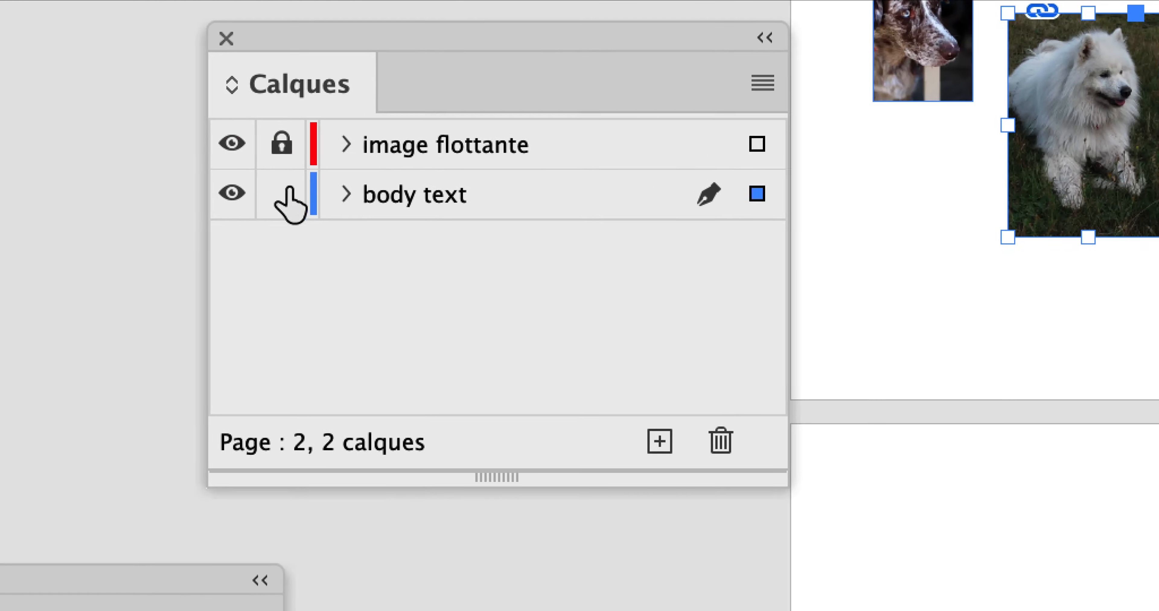
pyautogui.click(0, 297)
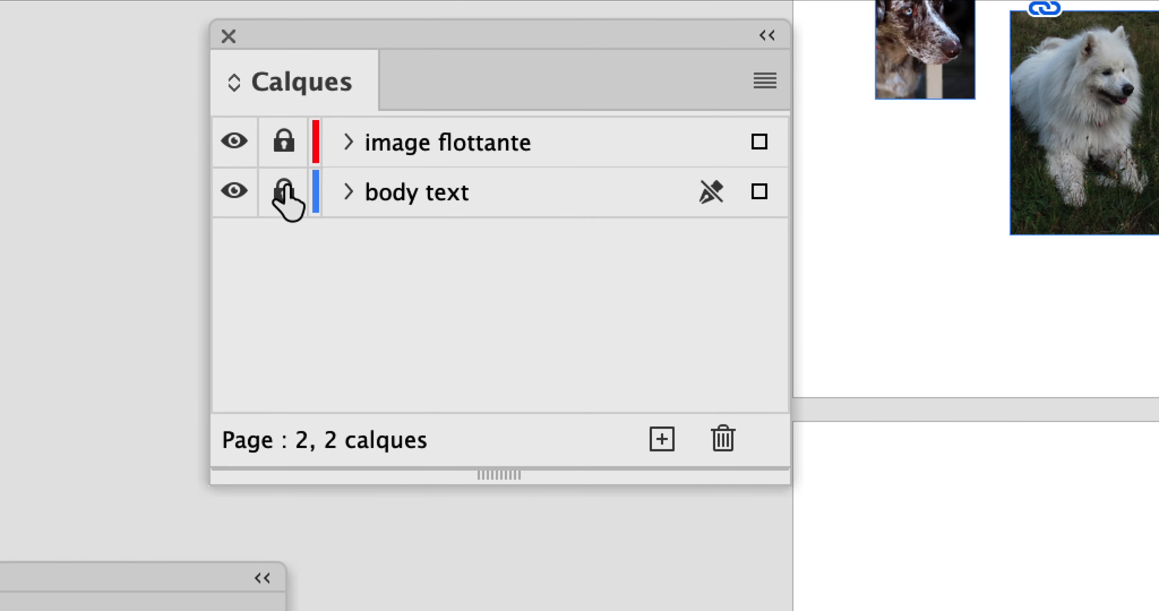
pyautogui.click(288, 158)
pyautogui.click(287, 206)
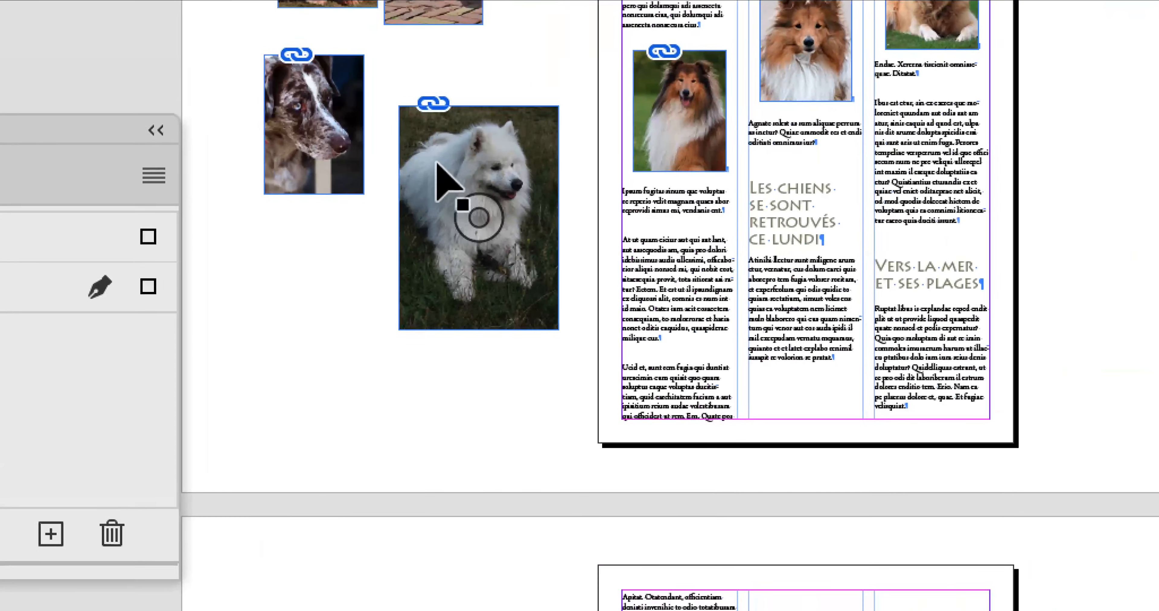
# Select the white dog image on page 2's pasteboard, lock the "body text" layer and make "image flottante" the active layer.
pyautogui.click(676, 106)
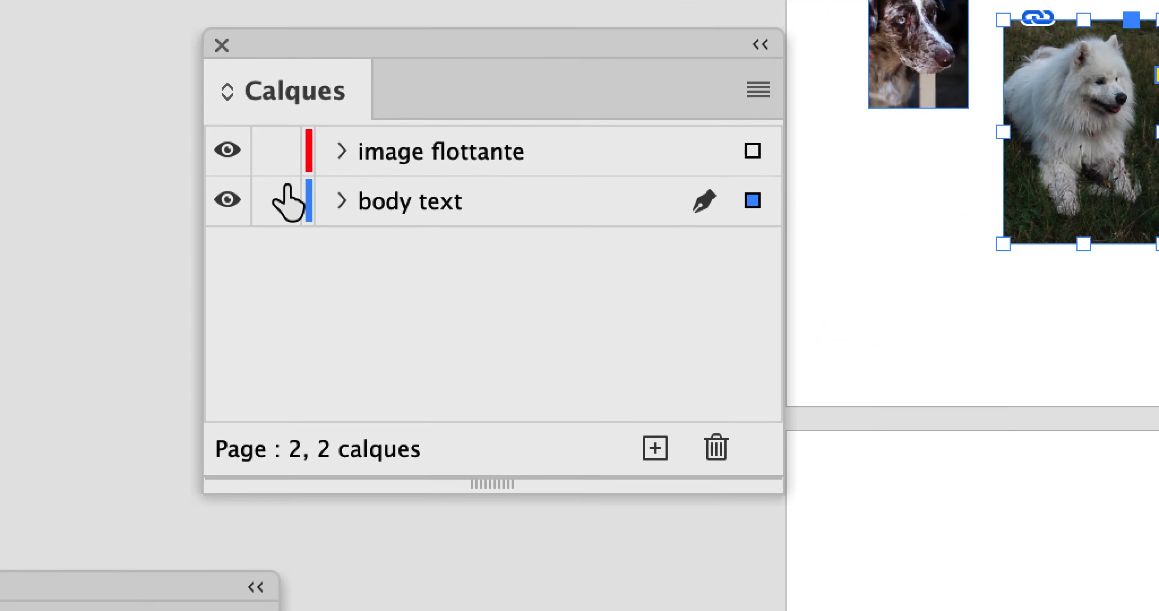
pyautogui.click(278, 193)
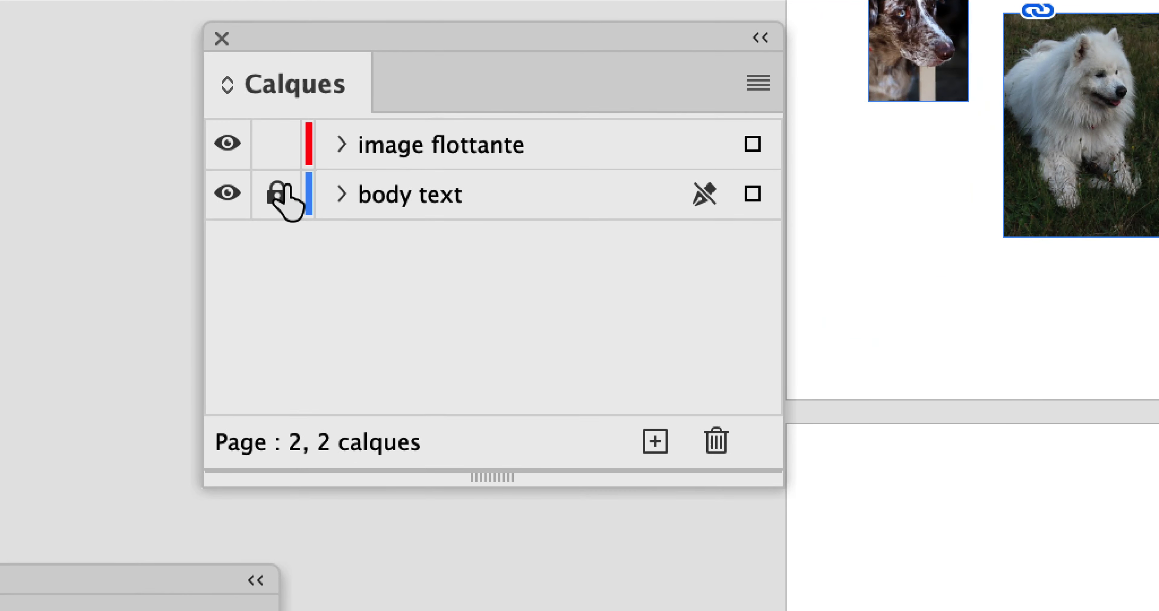
pyautogui.click(407, 151)
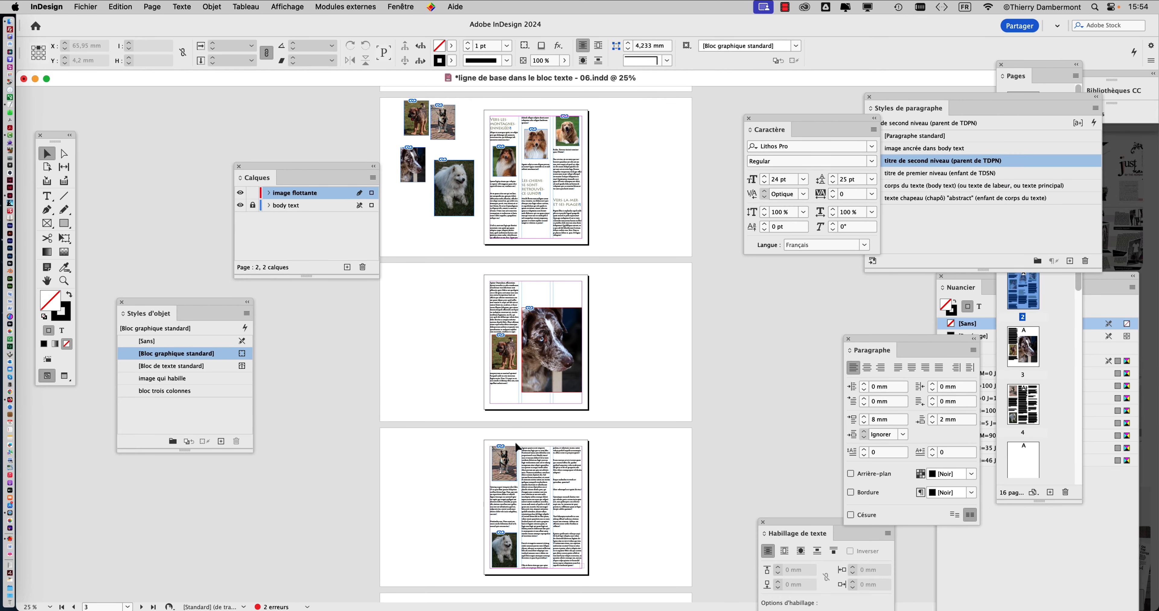
# Try to paste the copied dog image onto page 4 at 75% zoom, cancelling the request to unlock the layers.
pyautogui.scroll(-2, 551, 466)
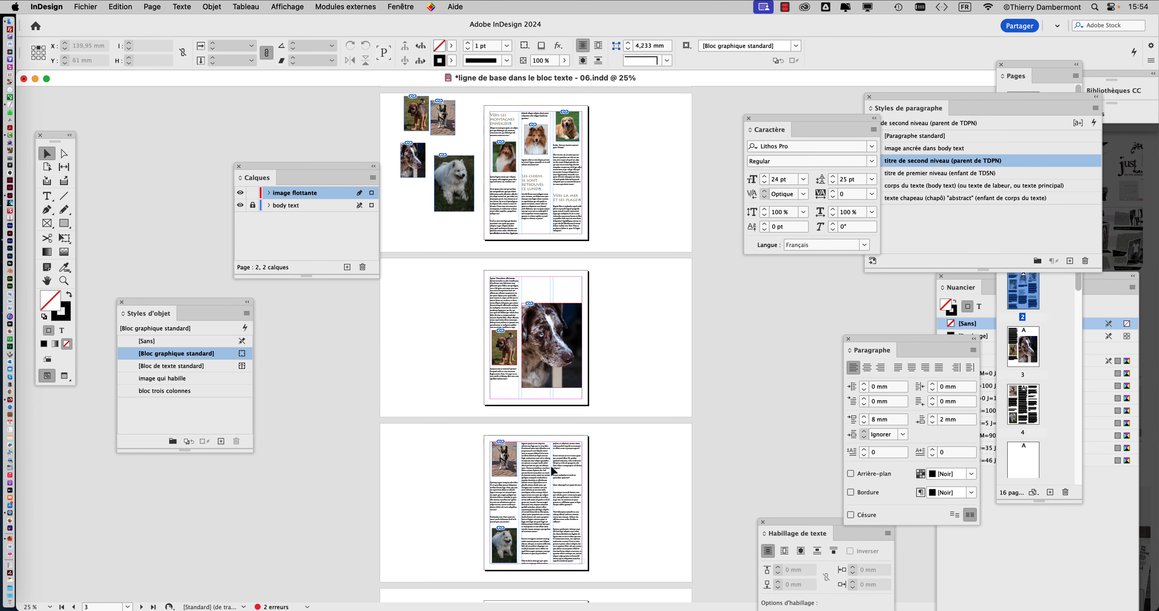
pyautogui.press('super+equal')
pyautogui.press('super+equal')
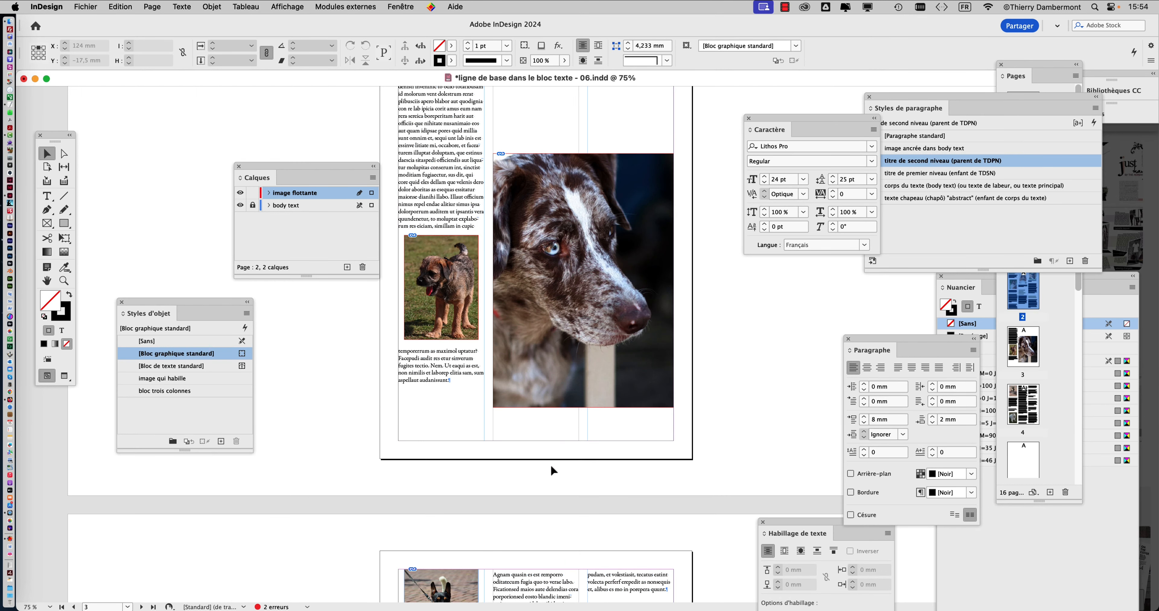
pyautogui.scroll(-5, 552, 467)
pyautogui.press('super+v')
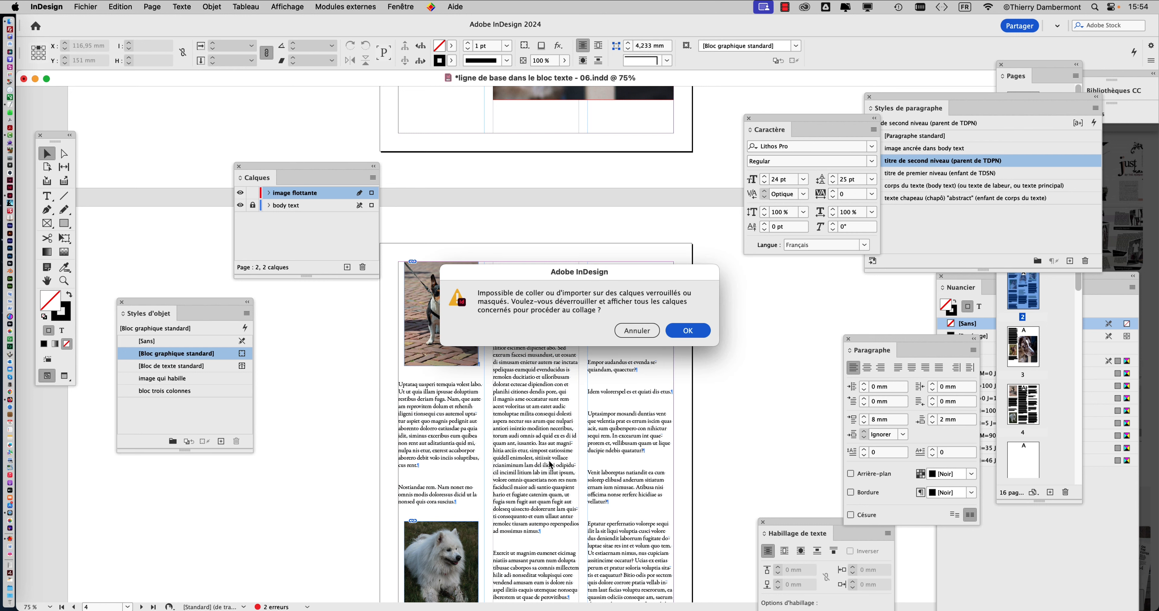
pyautogui.click(650, 337)
pyautogui.click(647, 332)
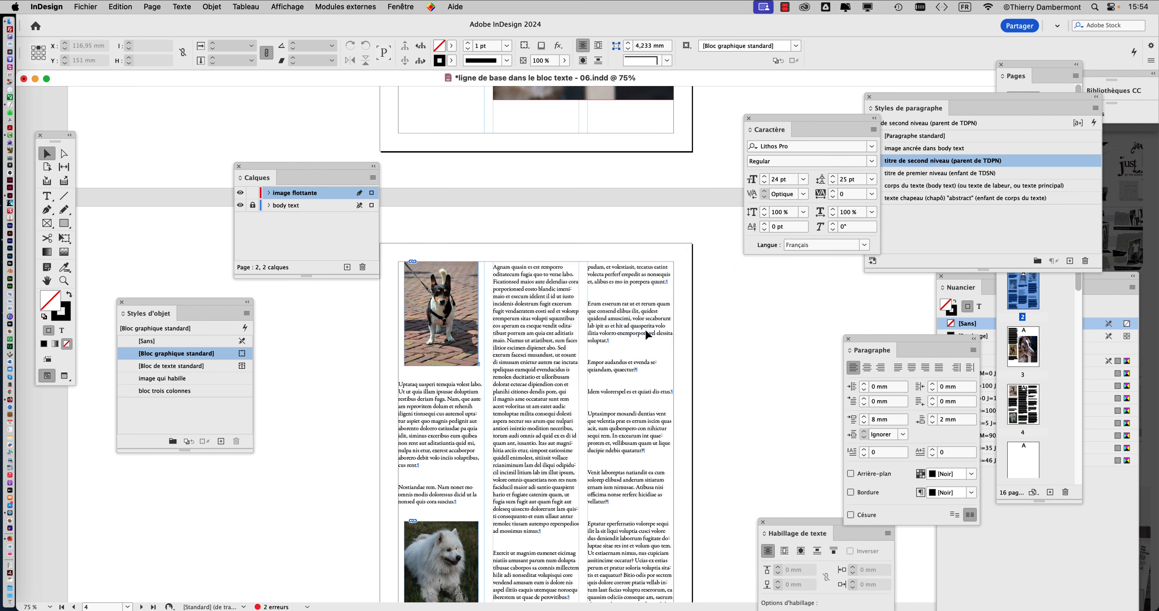
# Unlock the "body text" layer and reselect the white dog image on page 2's pasteboard for copying.
pyautogui.scroll(1, 440, 274)
pyautogui.scroll(3, 441, 275)
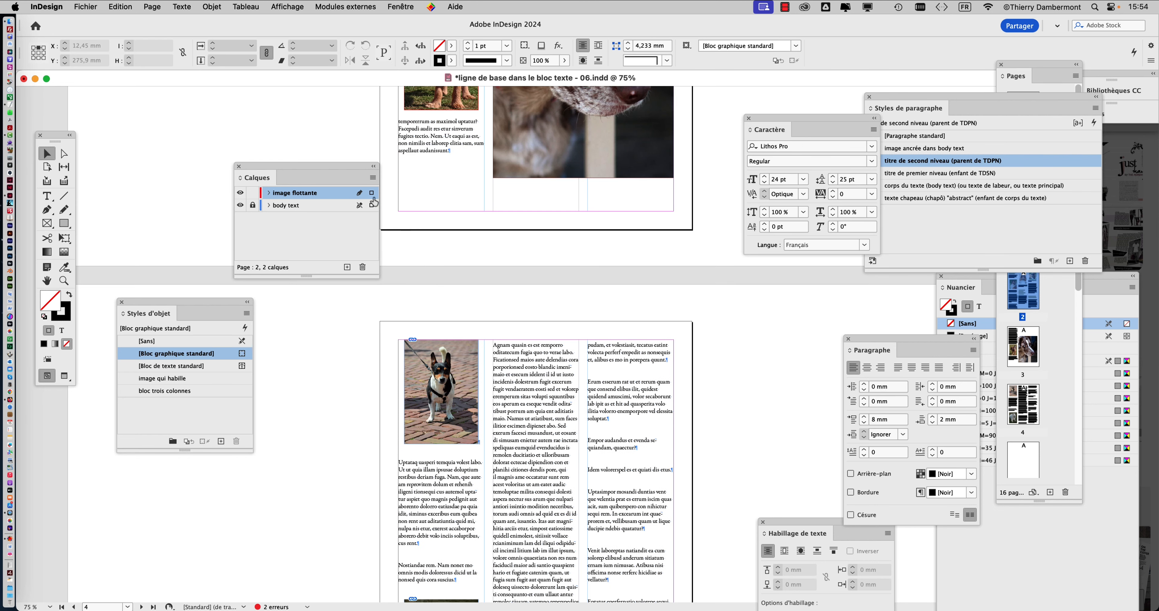
pyautogui.moveTo(349, 168); pyautogui.dragTo(425, 288)
pyautogui.scroll(8, 318, 231)
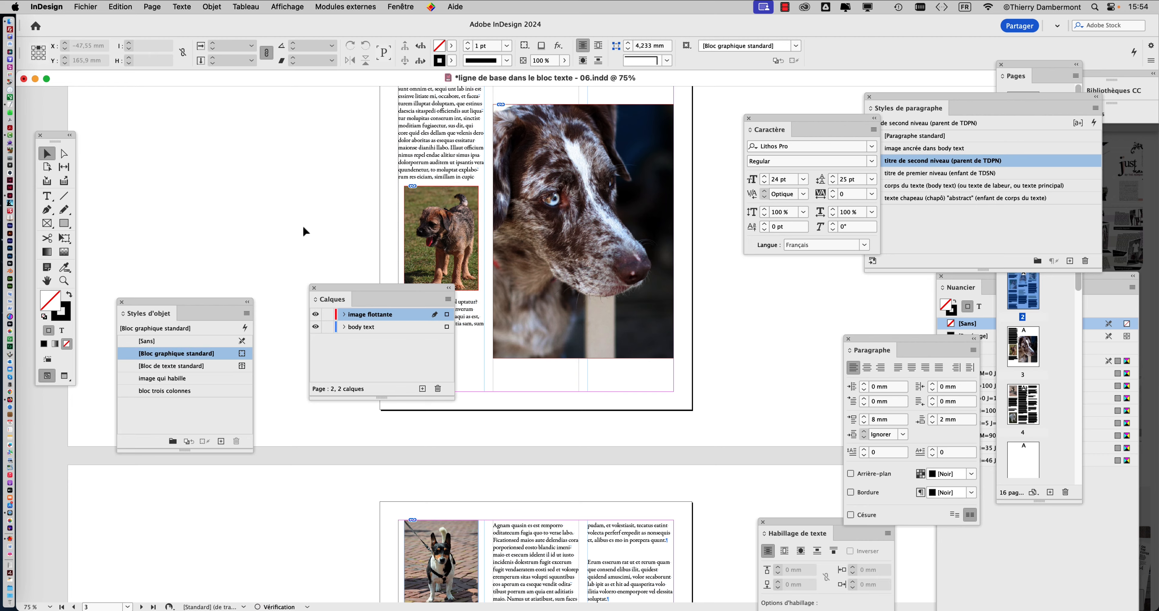
pyautogui.scroll(15, 304, 227)
pyautogui.click(329, 326)
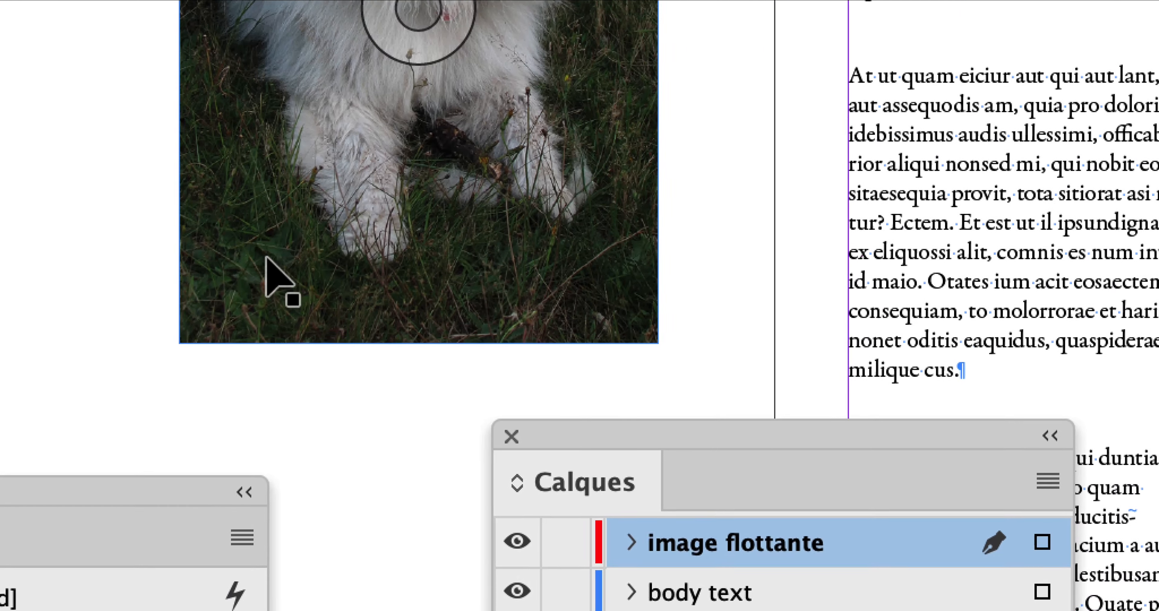
pyautogui.click(265, 252)
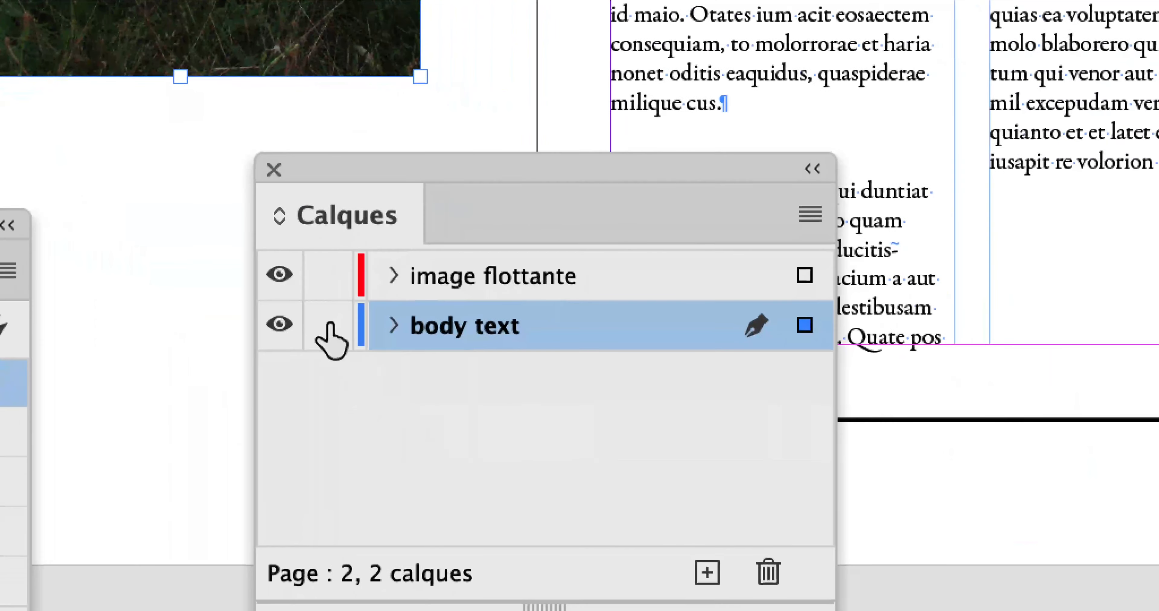
# Lock the "body text" layer again, activate "image flottante" and move the layers panel clear of the pages.
pyautogui.click(322, 324)
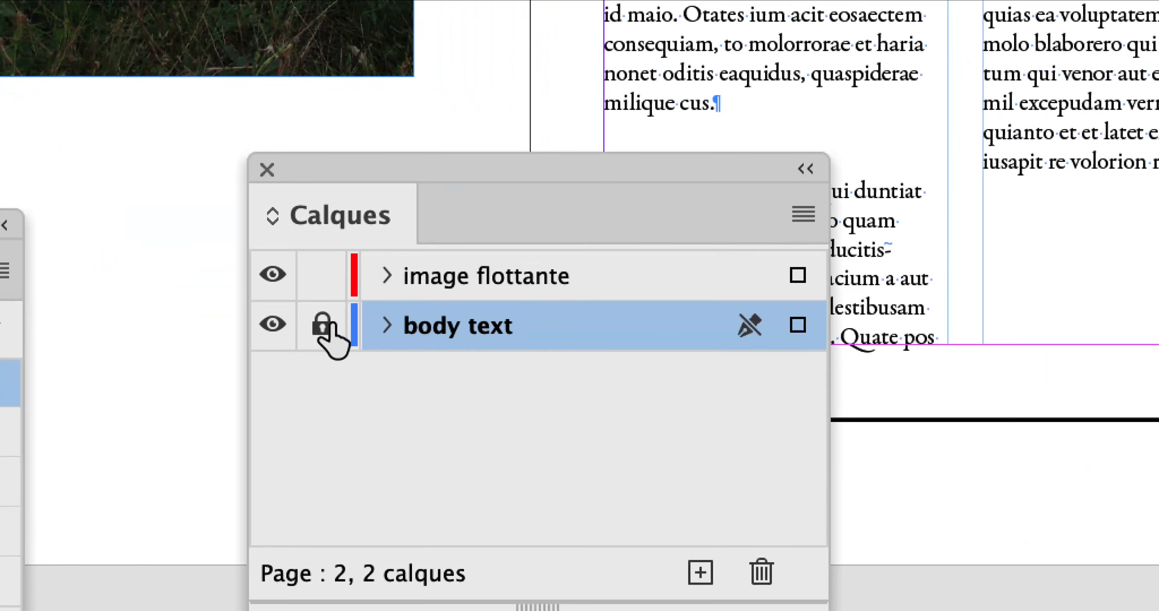
pyautogui.click(518, 275)
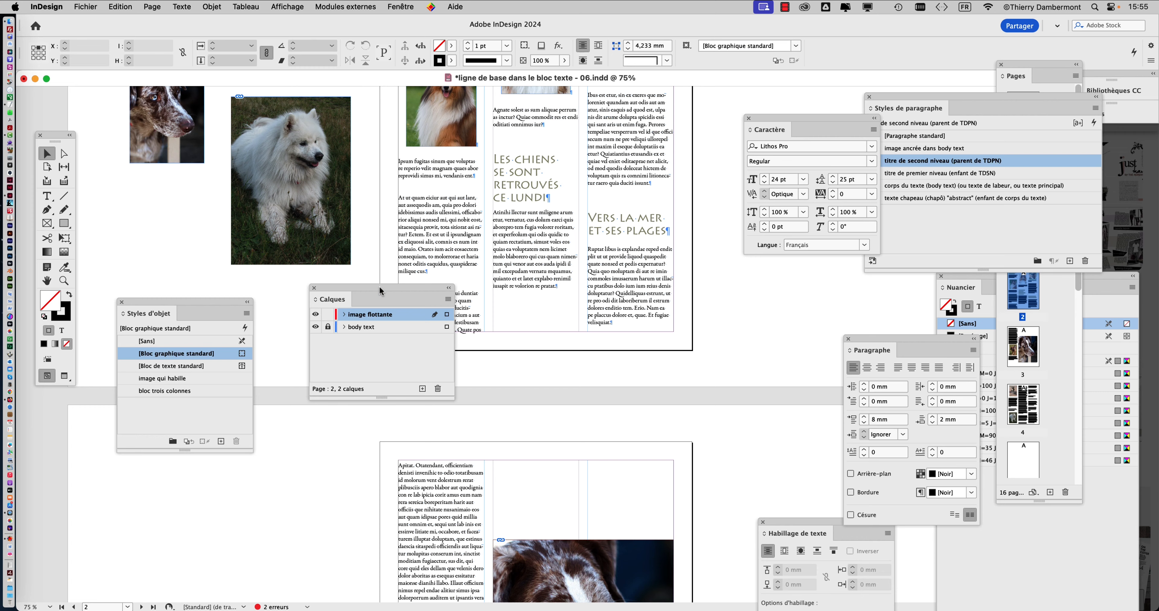
pyautogui.moveTo(380, 286); pyautogui.dragTo(741, 283)
# Try pasting the white dog image on page 4 again while "body text" is locked, declining to unlock the layers.
pyautogui.scroll(-5, 585, 355)
pyautogui.scroll(-10, 587, 361)
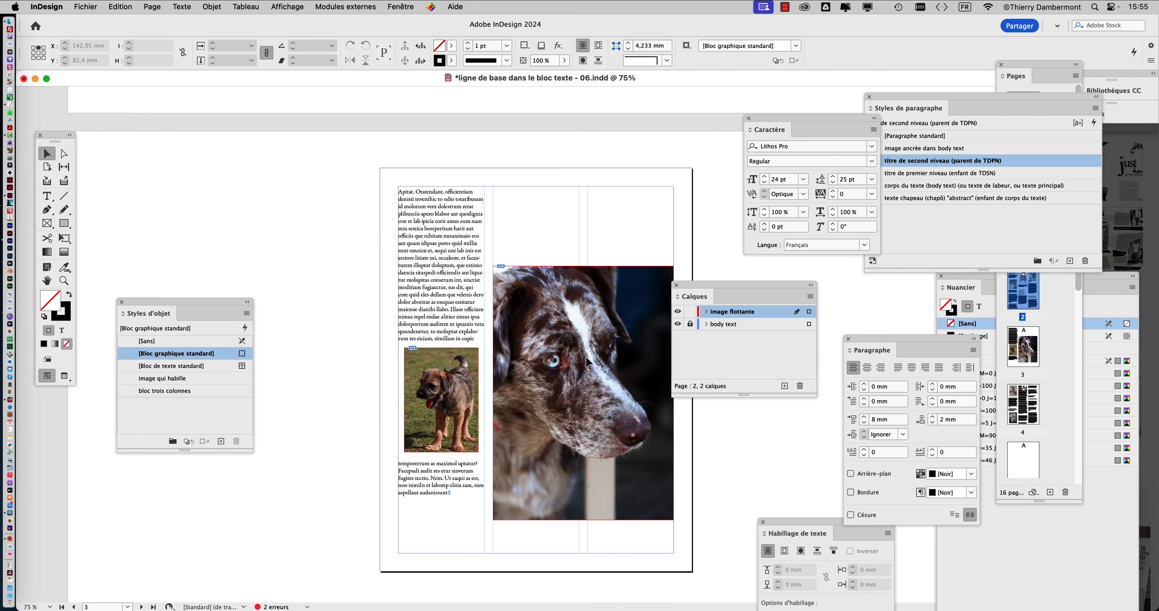
pyautogui.scroll(-8, 585, 358)
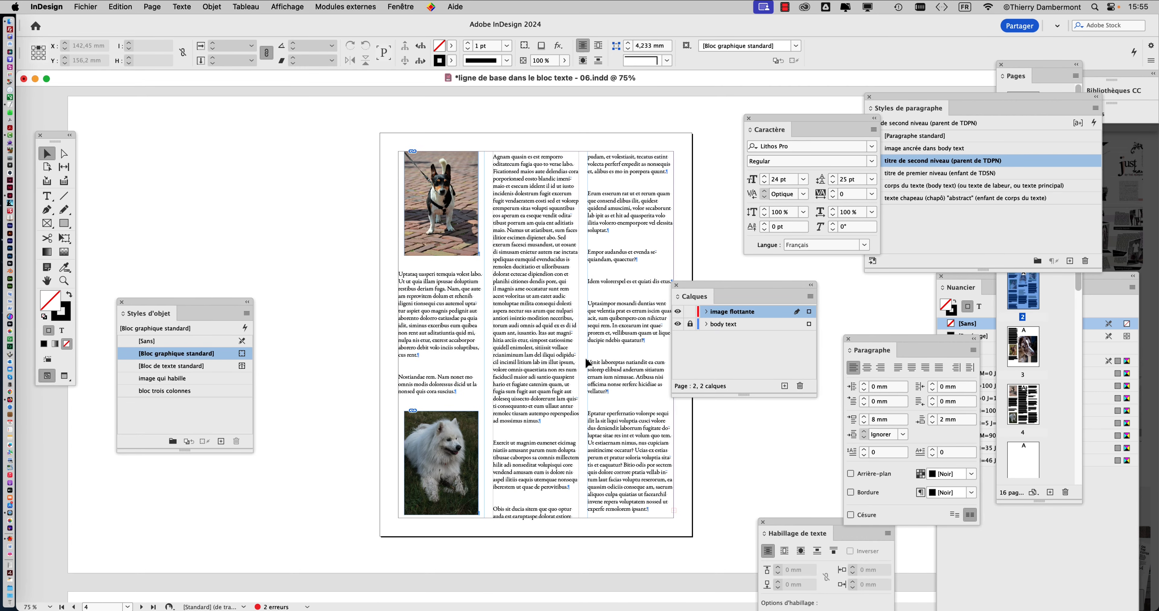
pyautogui.press('super+v')
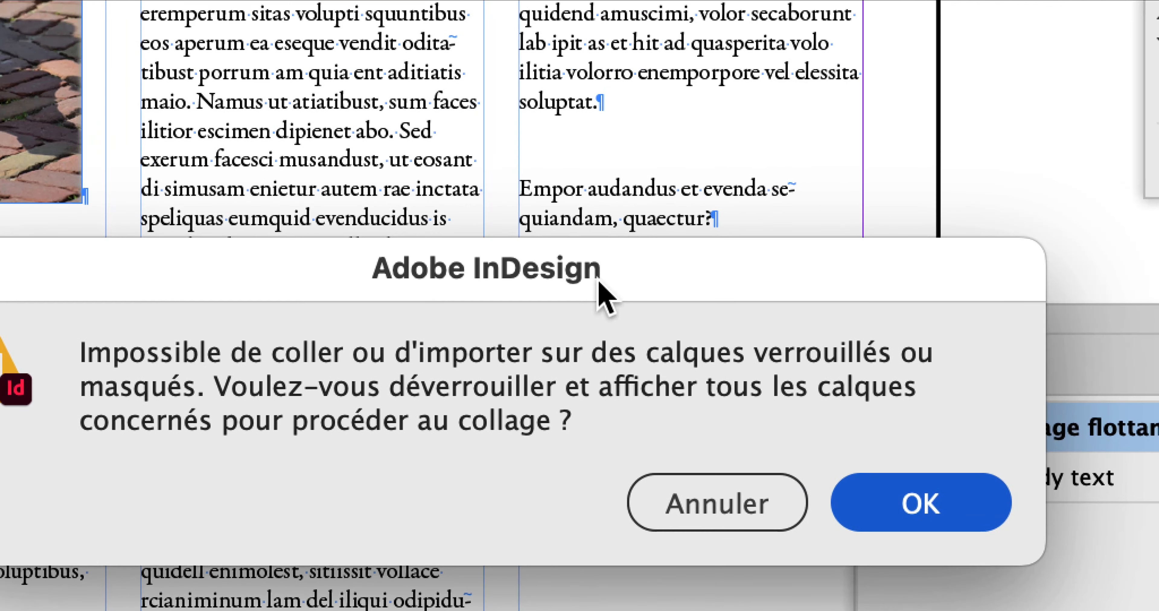
pyautogui.moveTo(597, 280); pyautogui.dragTo(606, 334)
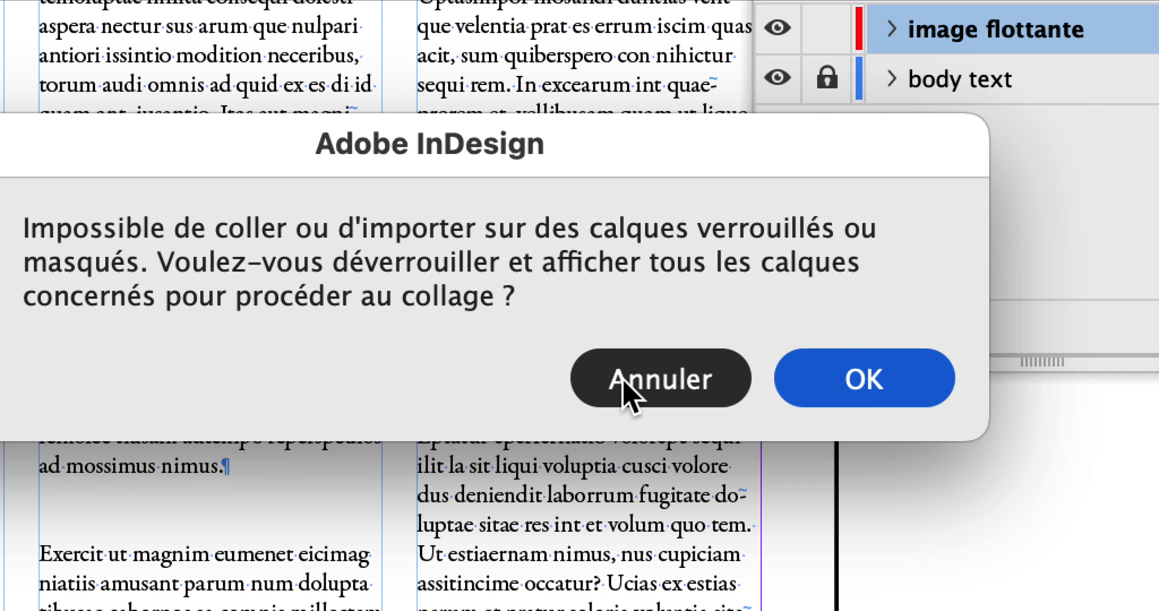
pyautogui.click(624, 381)
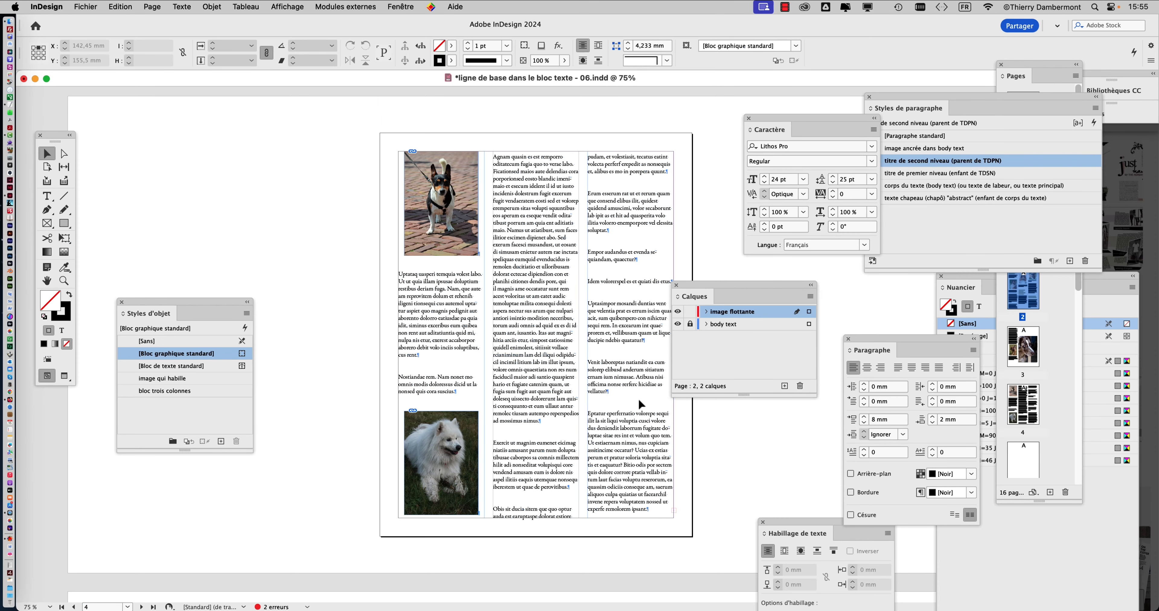
# Move the layers panel beside page 4 and turn off "Coller selon les calques", keeping "image flottante" as the active layer.
pyautogui.moveTo(697, 286); pyautogui.dragTo(217, 139)
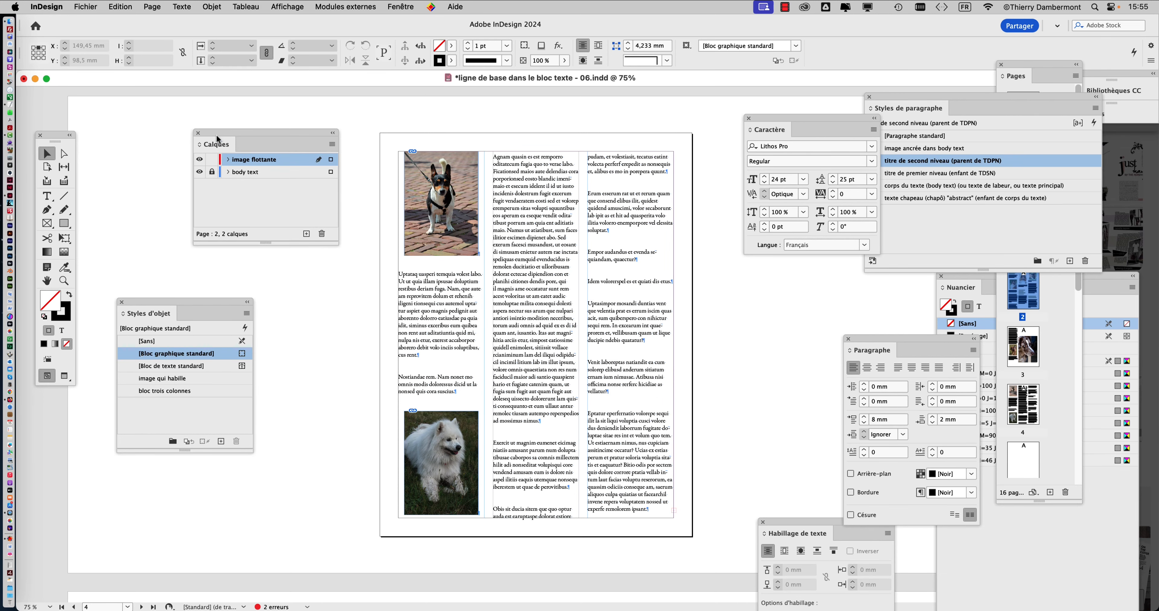
pyautogui.click(332, 144)
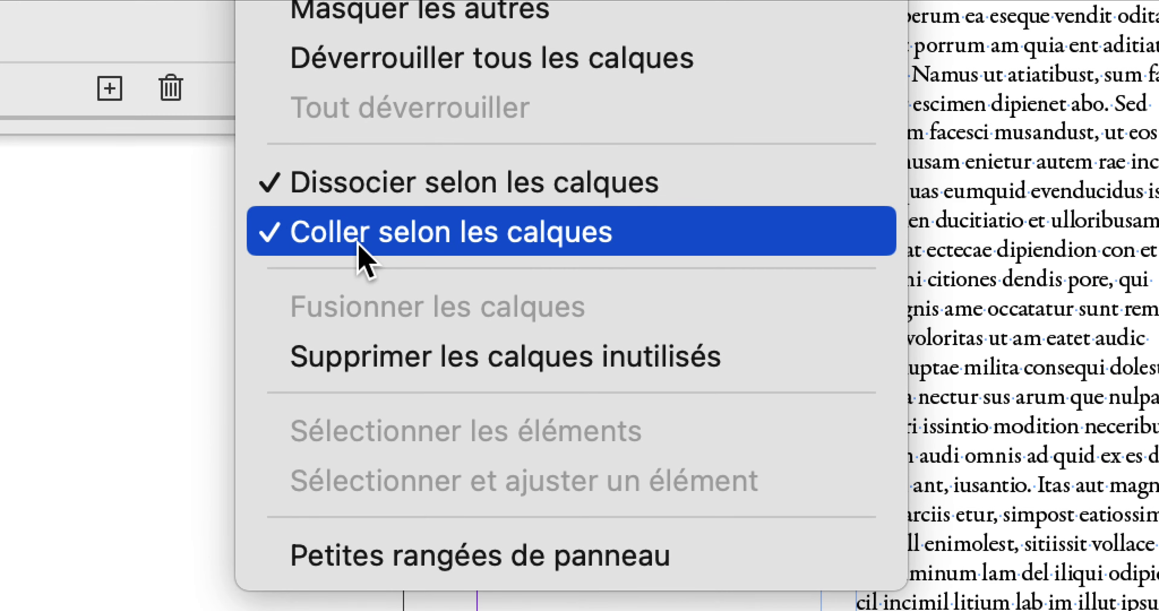
pyautogui.click(359, 243)
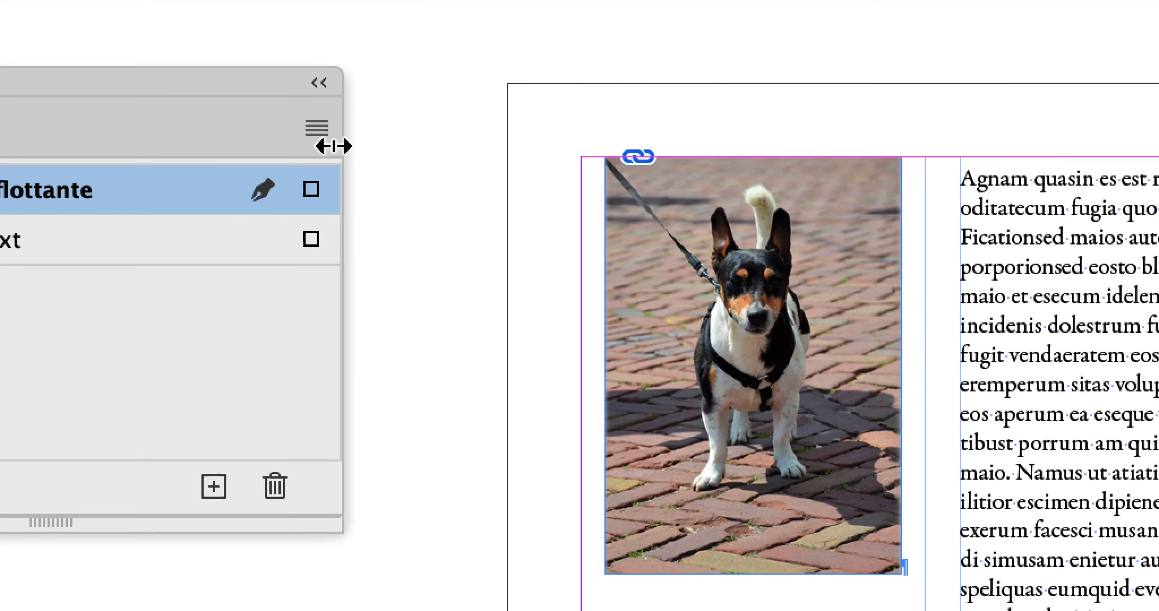
pyautogui.click(588, 78)
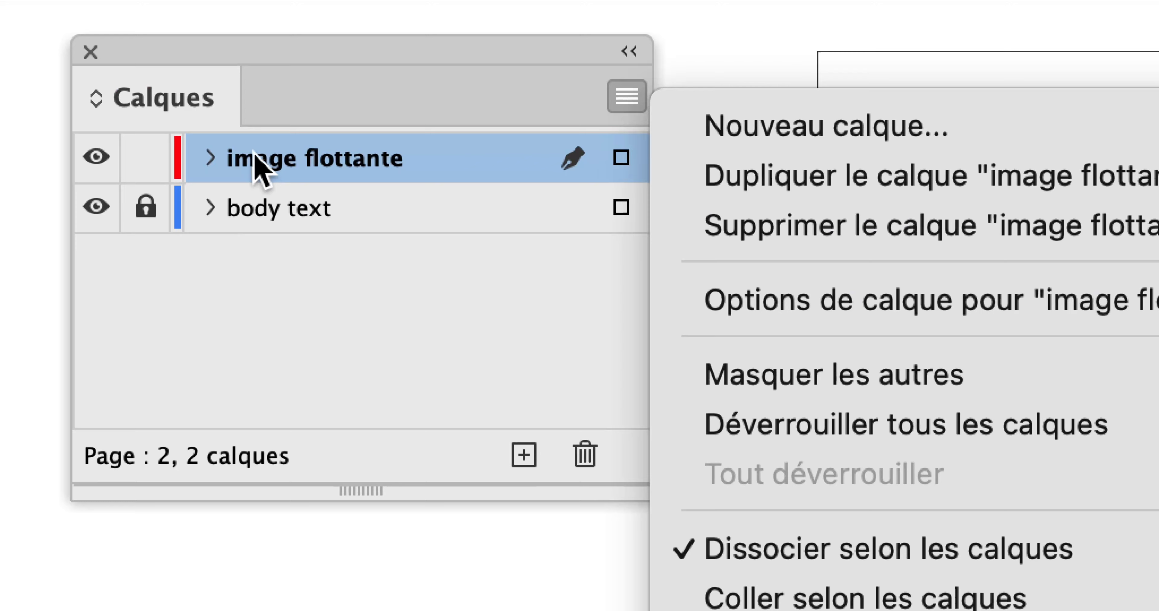
pyautogui.click(255, 155)
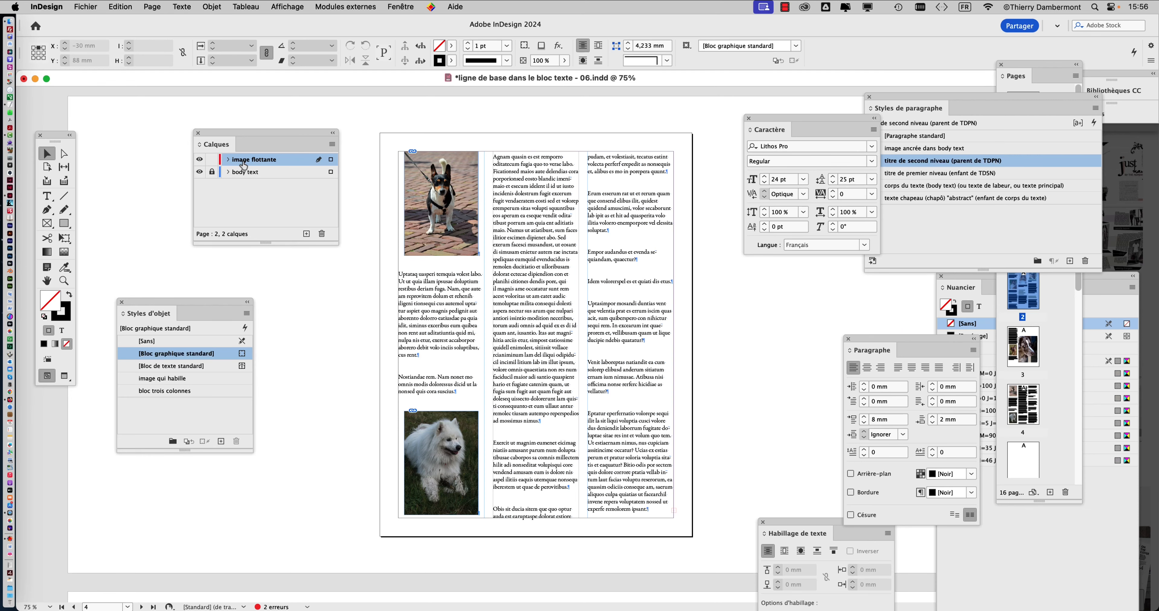
# Paste the white dog image onto page 4's "image flottante" layer and position it over the upper second and third columns, at about Y 2 mm.
pyautogui.press('cmd+v')
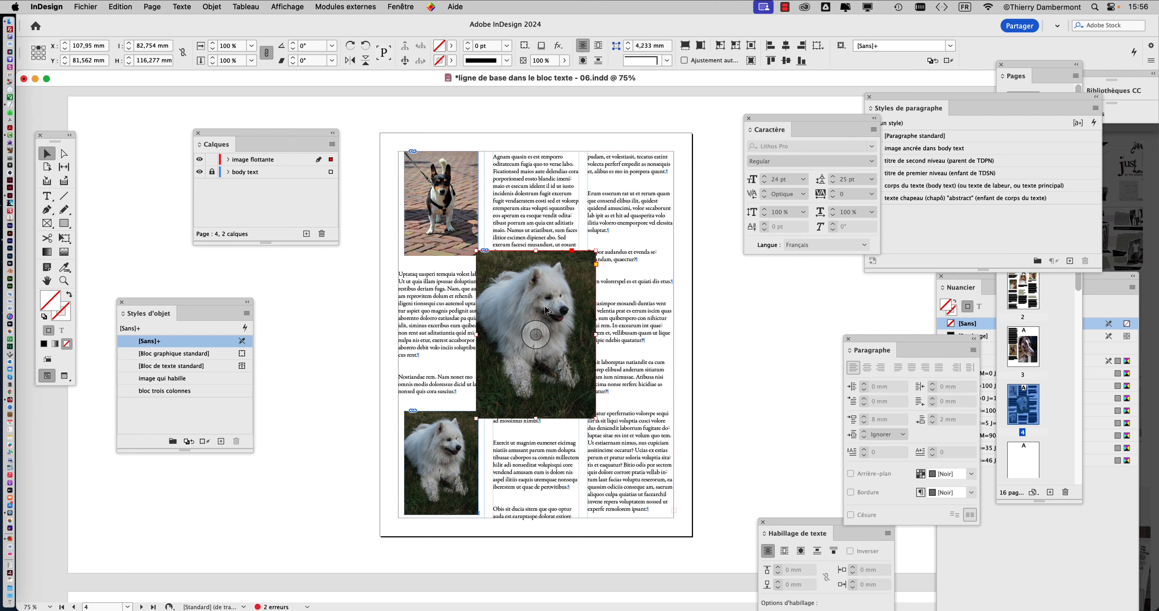
pyautogui.moveTo(530, 288); pyautogui.dragTo(566, 281)
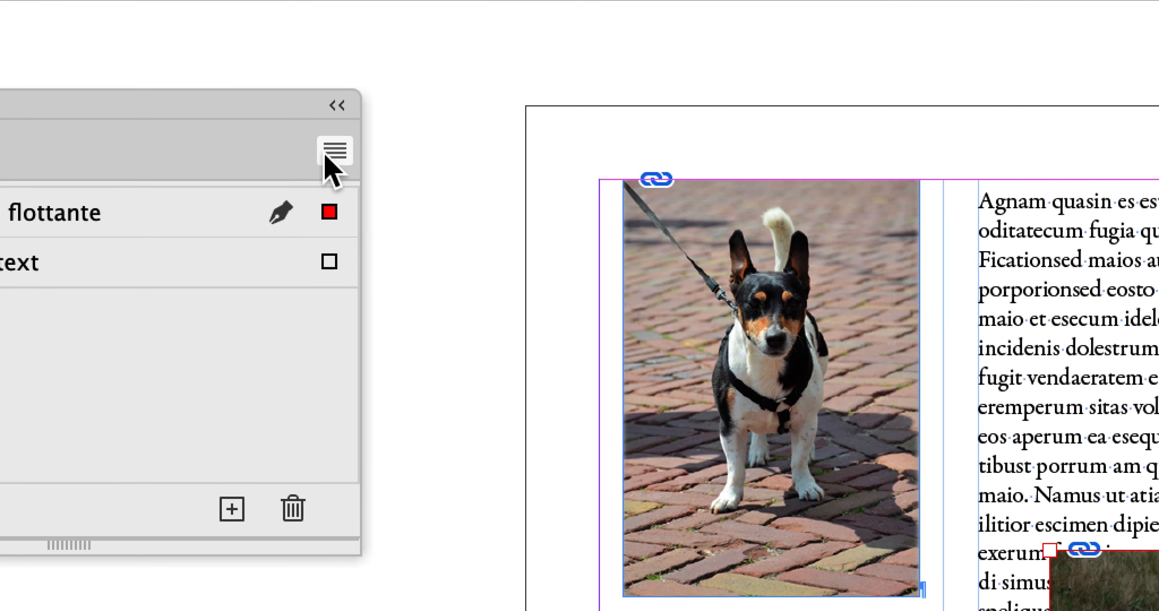
pyautogui.click(521, 92)
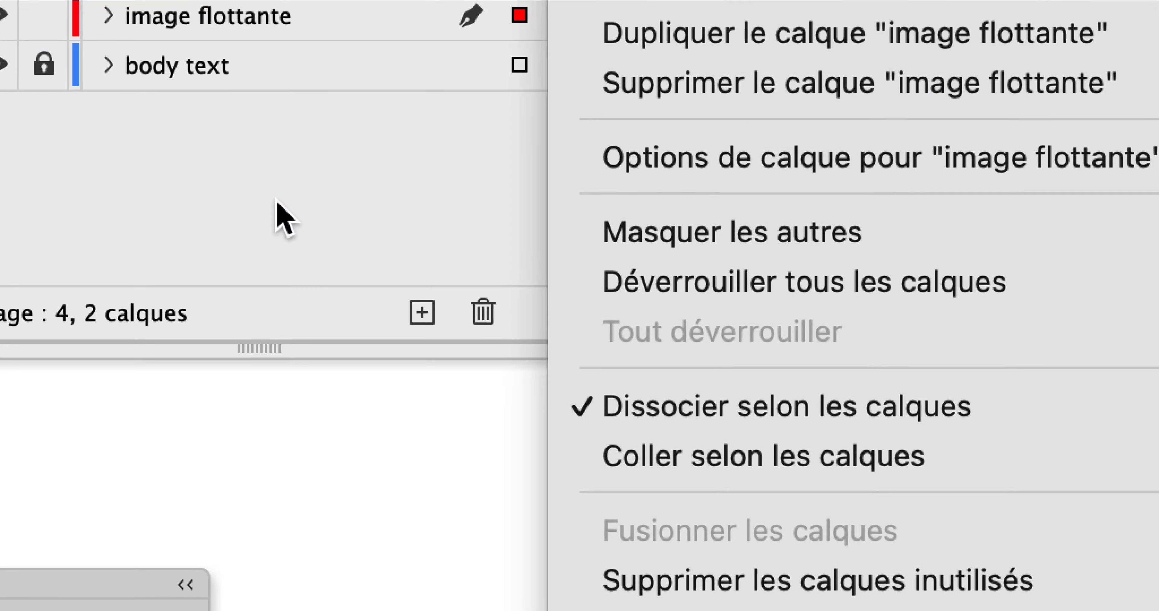
pyautogui.click(278, 205)
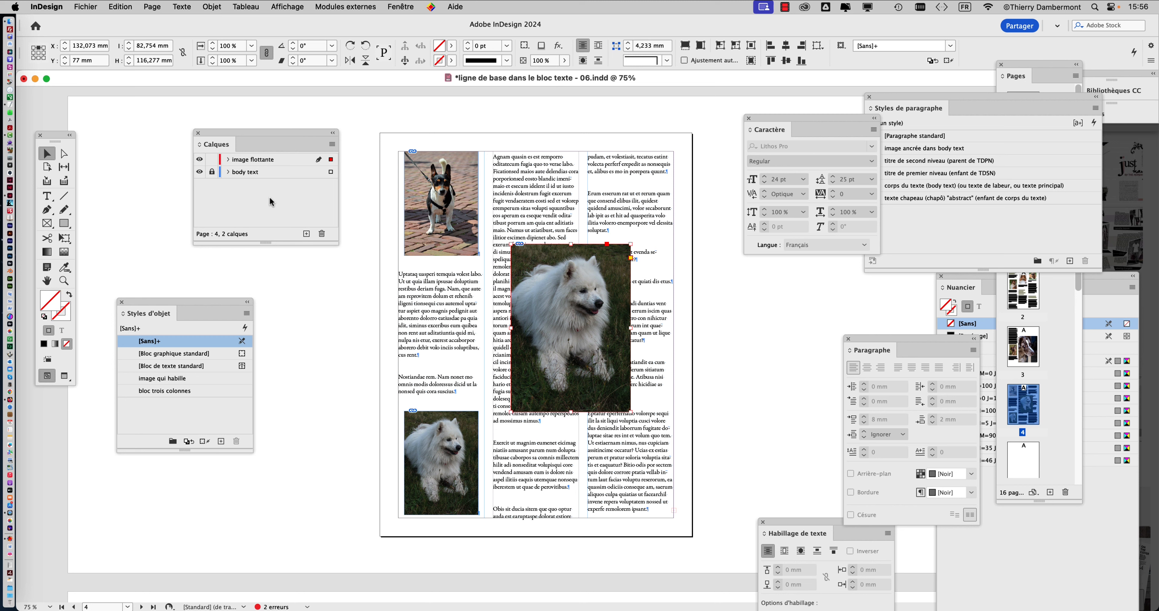
pyautogui.moveTo(561, 272); pyautogui.dragTo(563, 241)
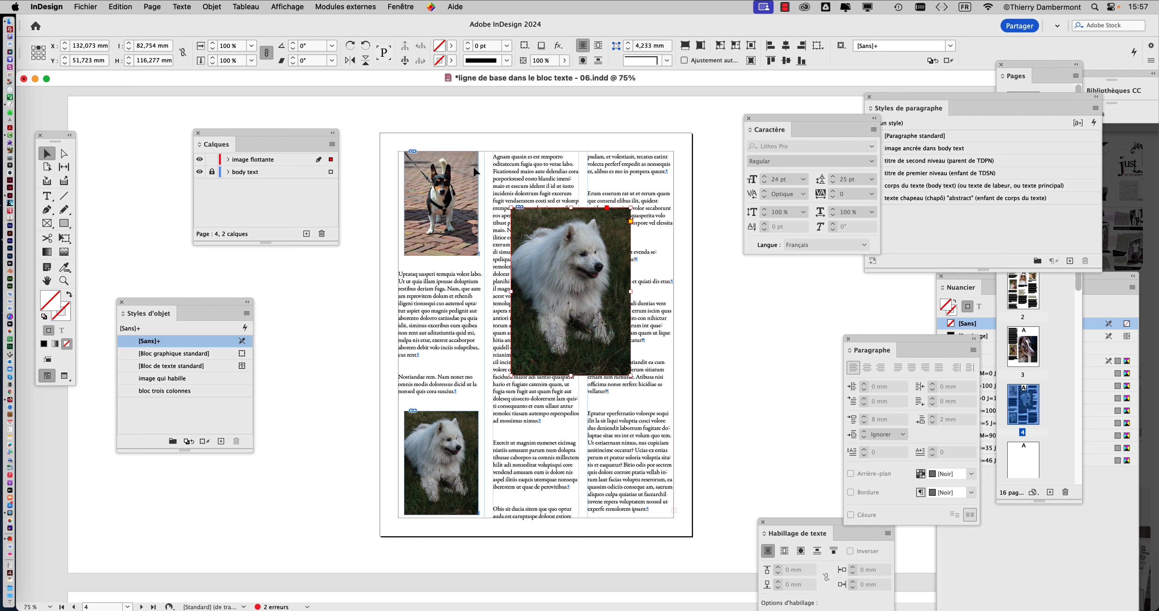
pyautogui.click(331, 145)
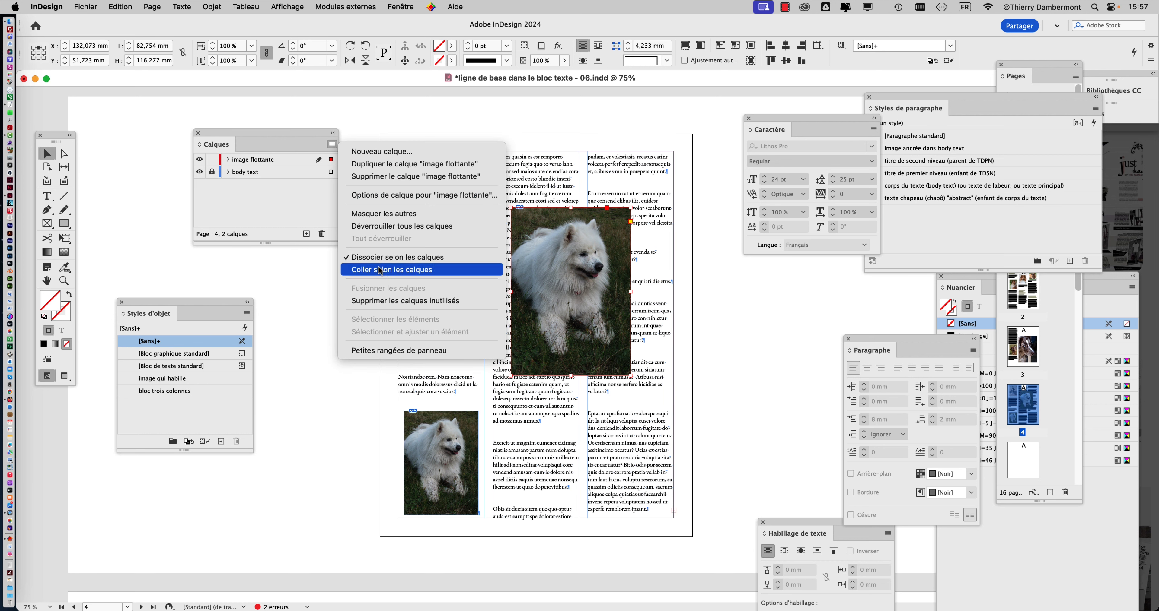
pyautogui.click(292, 209)
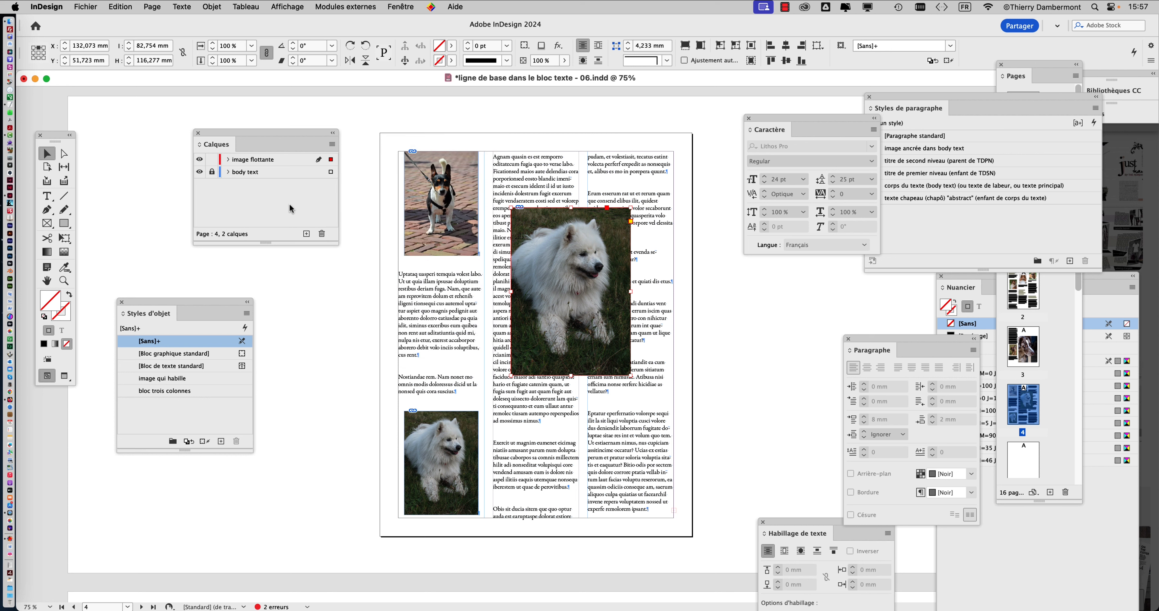
pyautogui.moveTo(543, 236); pyautogui.dragTo(540, 164)
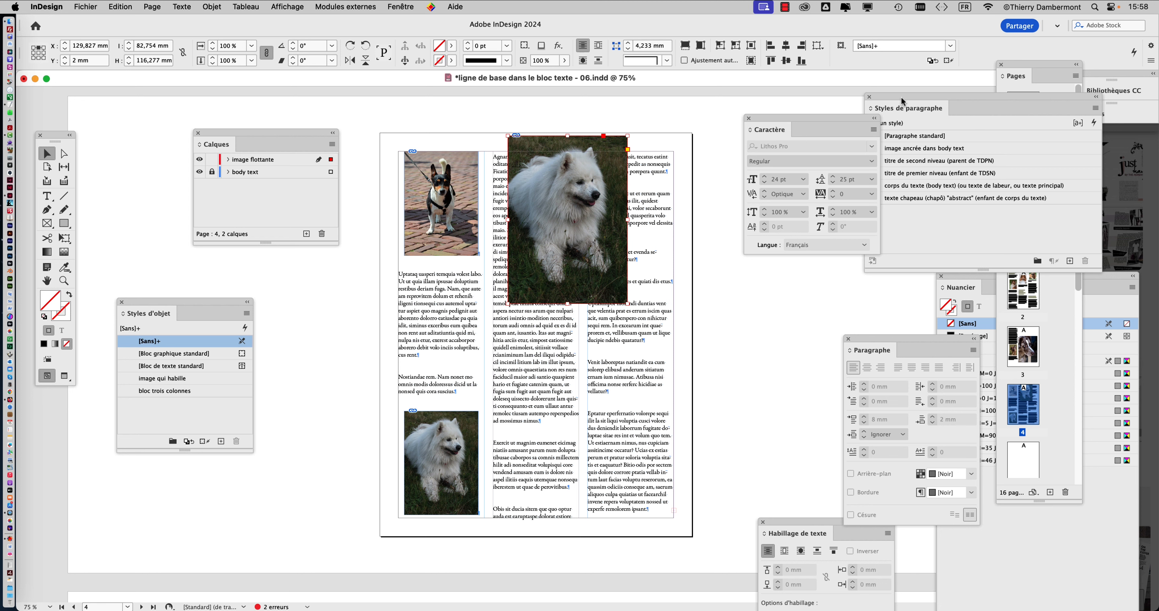
# Apply the "image qui habille" object style to the pasted dog image on page 4 and move the object styles panel aside.
pyautogui.moveTo(209, 307); pyautogui.dragTo(733, 121)
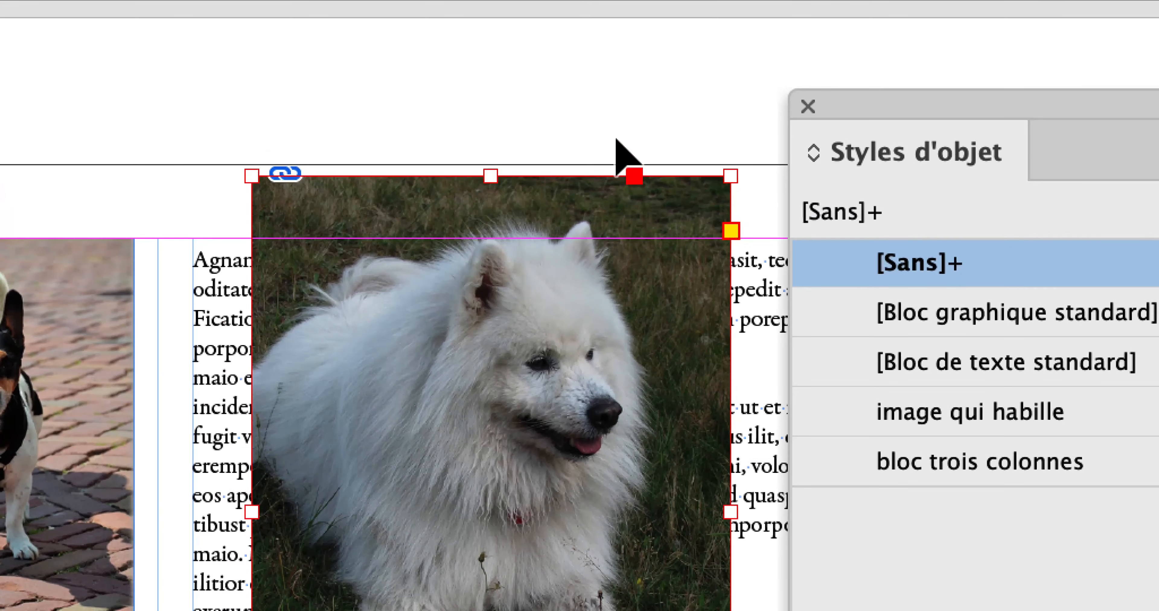
pyautogui.click(598, 126)
pyautogui.click(615, 145)
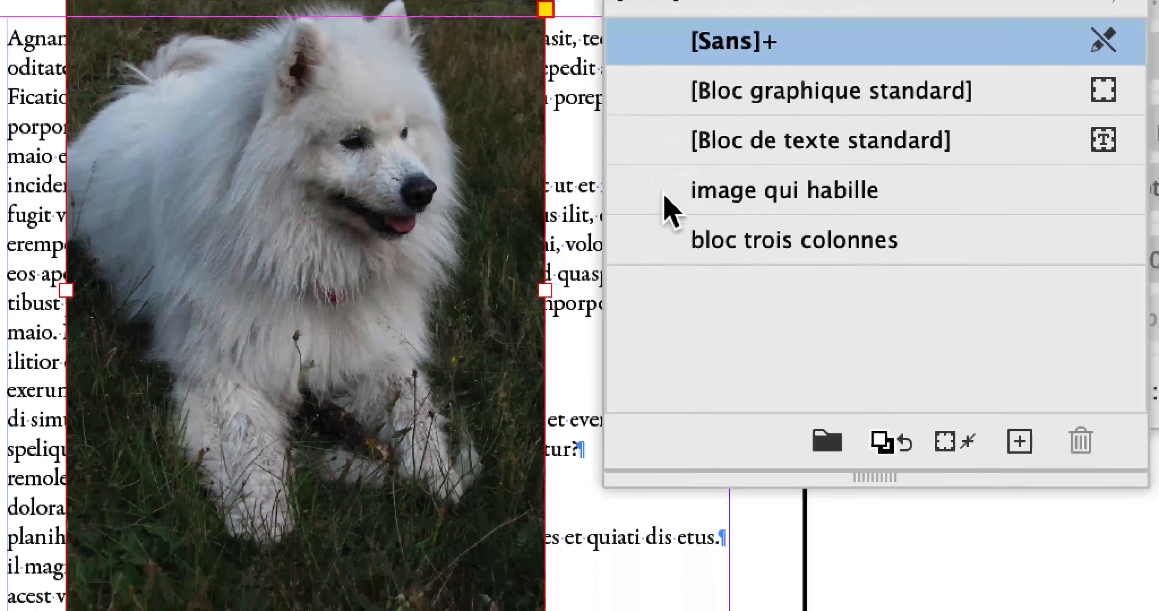
pyautogui.click(846, 355)
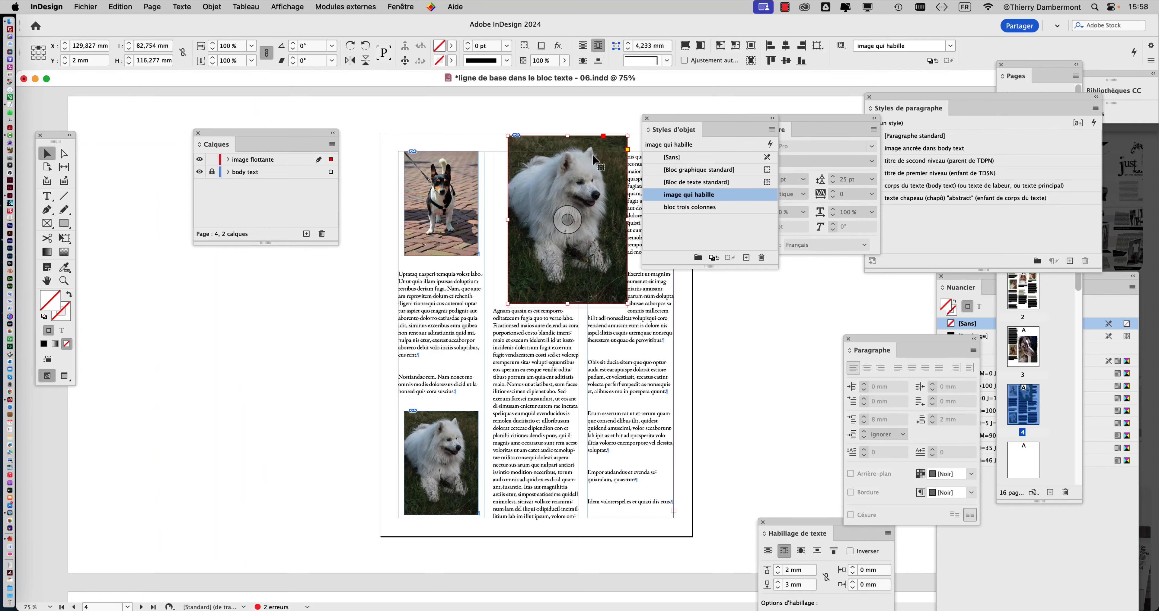
pyautogui.moveTo(665, 120); pyautogui.dragTo(767, 98)
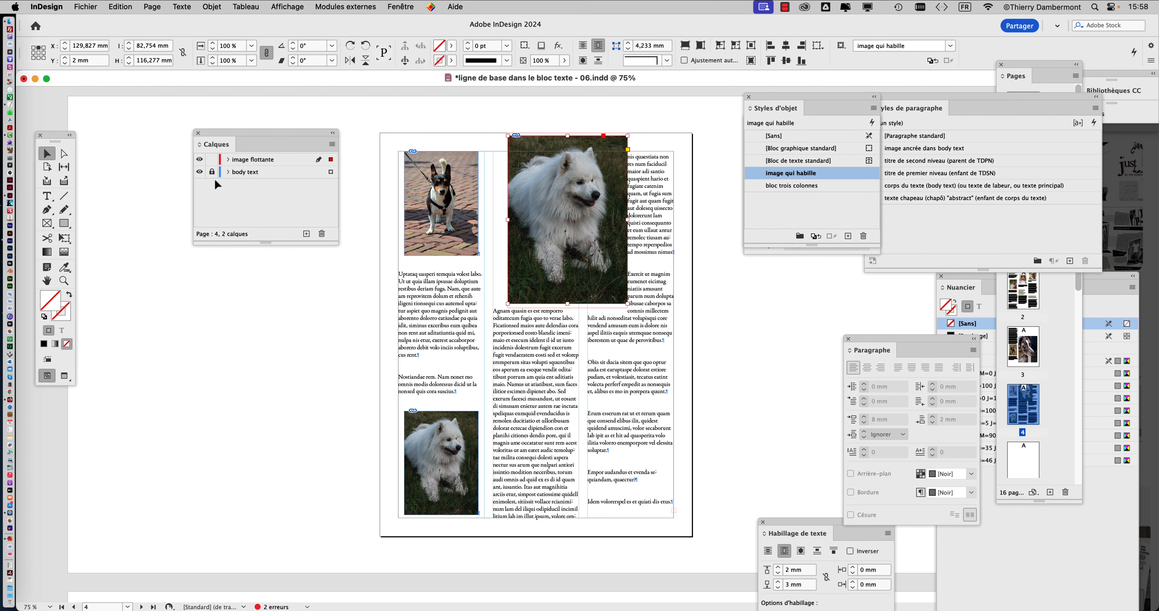
# Enlarge the white dog image beyond page 4's edges with Free Transform and crop its frame from below to about 225 × 167 mm.
pyautogui.click(64, 238)
pyautogui.moveTo(507, 306); pyautogui.dragTo(295, 445)
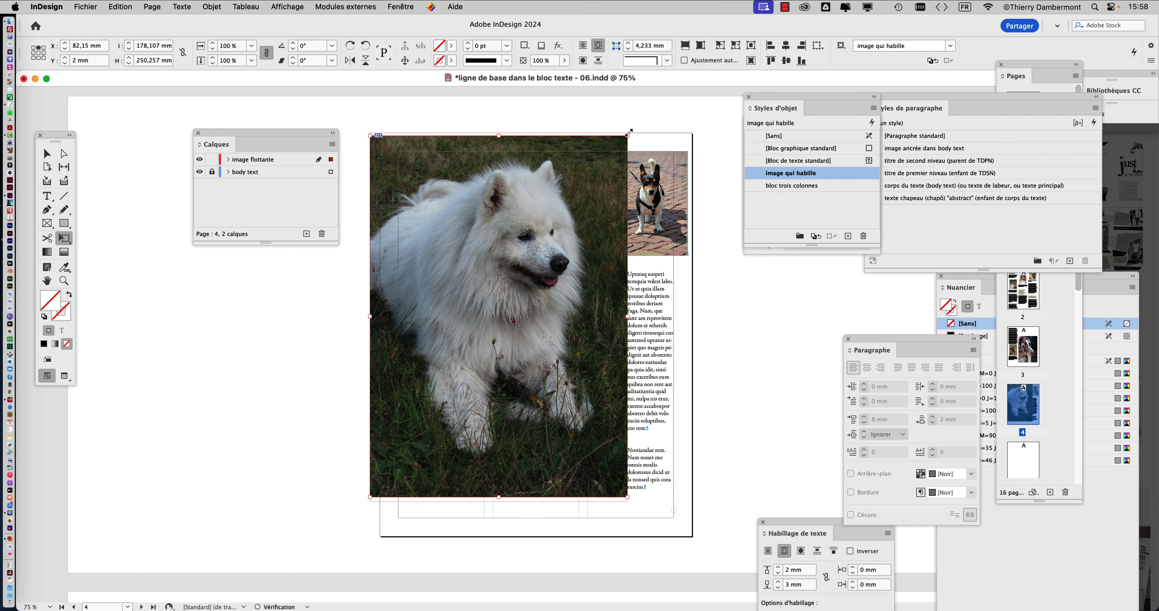
pyautogui.moveTo(630, 133); pyautogui.dragTo(669, 143)
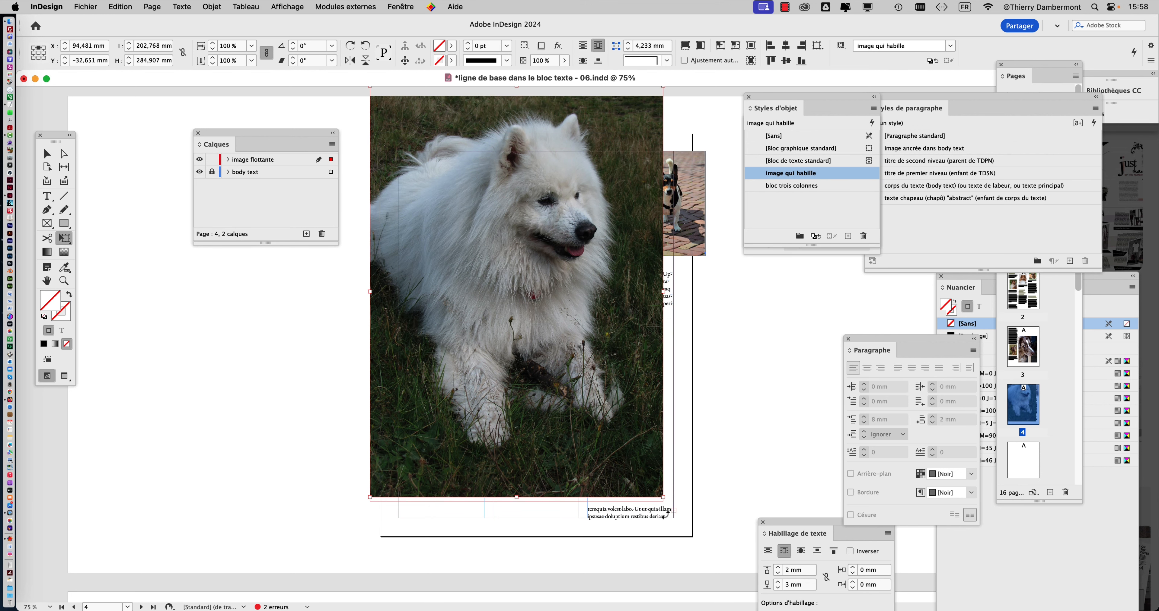
pyautogui.moveTo(664, 499); pyautogui.dragTo(695, 542)
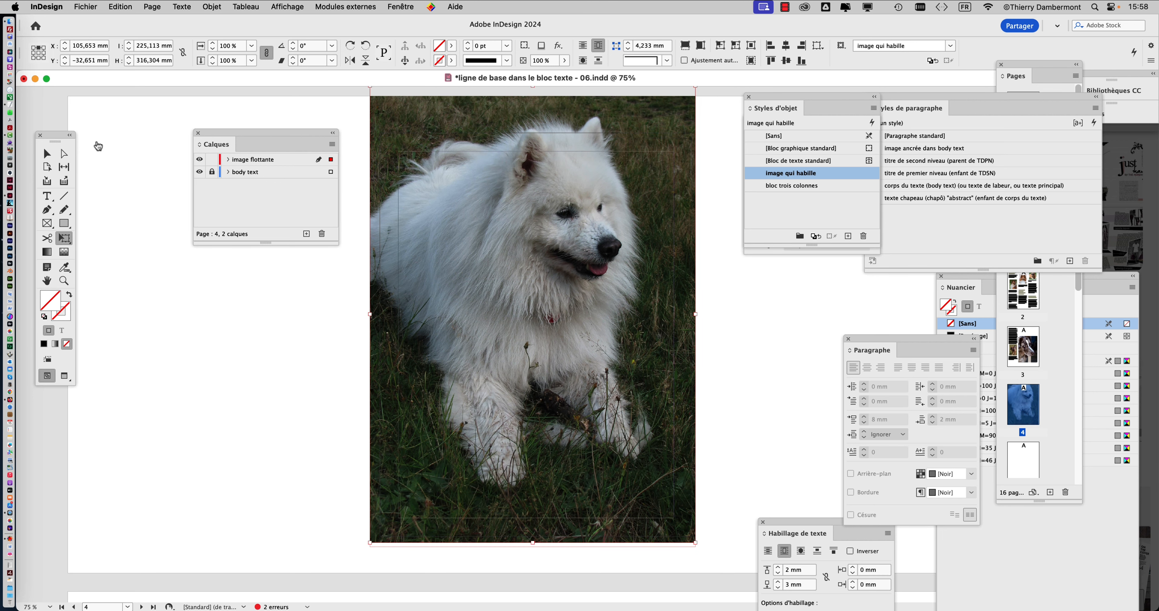
pyautogui.click(47, 154)
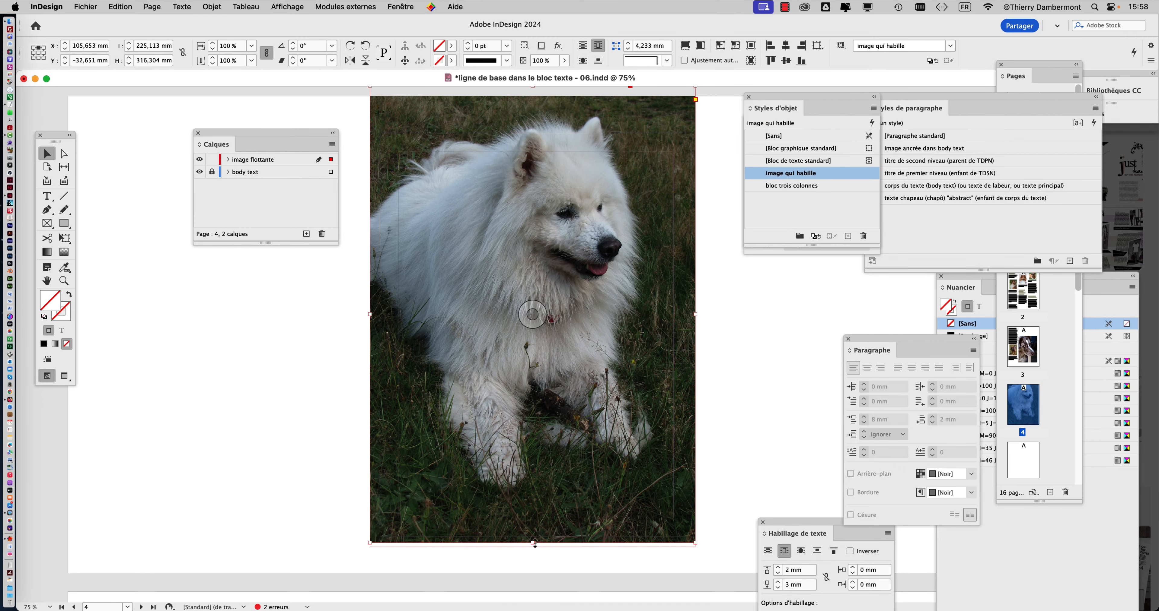
pyautogui.moveTo(535, 544); pyautogui.dragTo(547, 332)
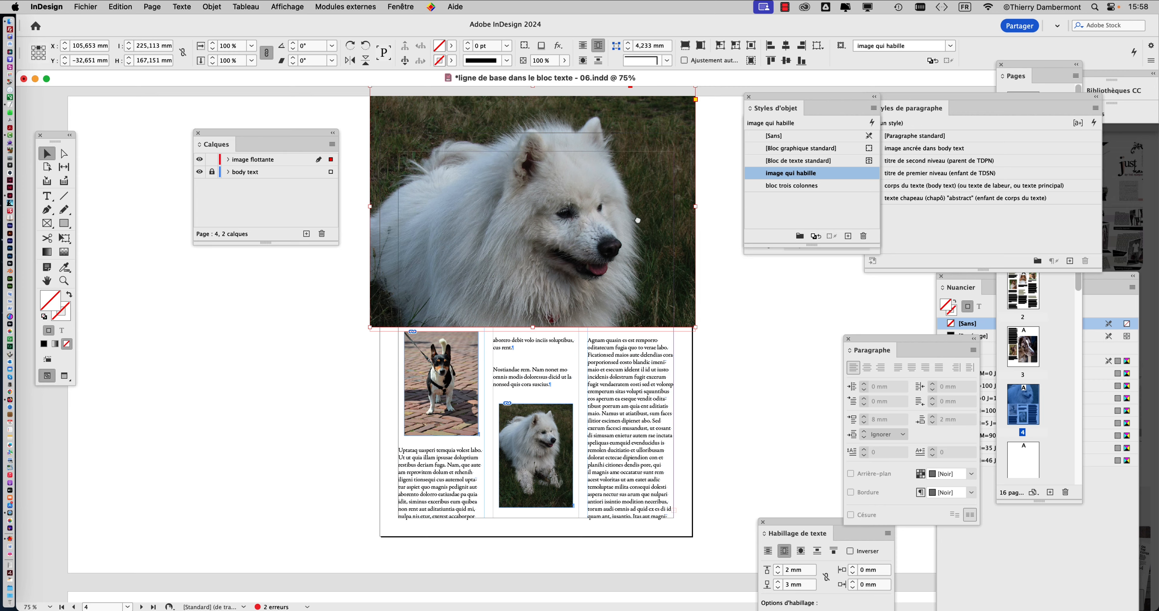
# Compare normal and preview display of page 4, examining how the oversized dog image is trimmed at the page edges.
pyautogui.scroll(3, 648, 220)
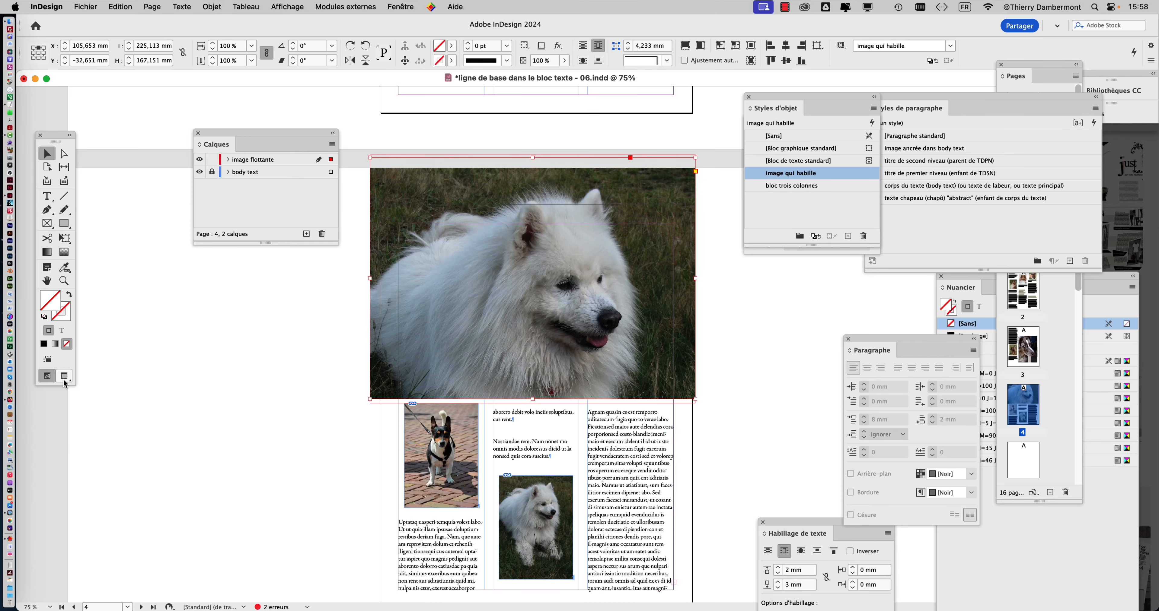
pyautogui.click(65, 377)
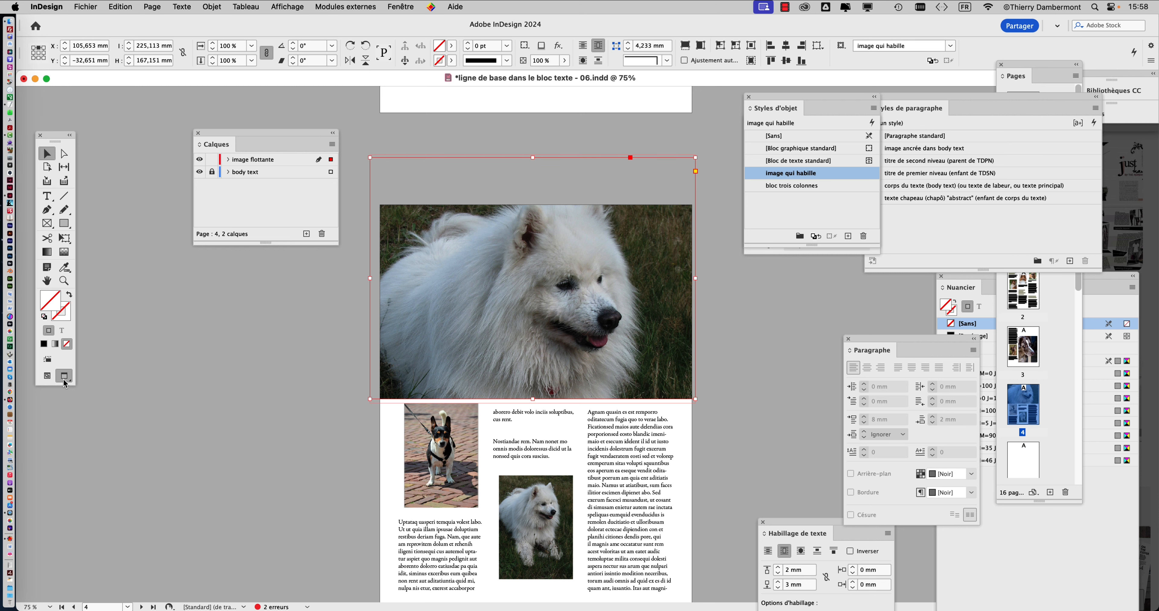
pyautogui.click(46, 376)
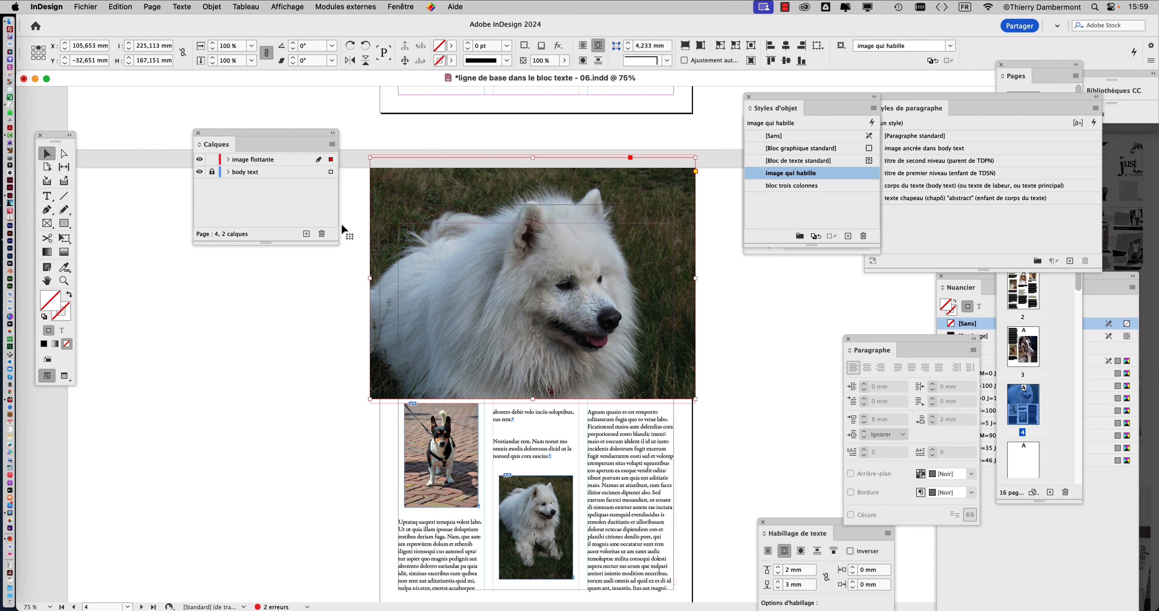
pyautogui.click(69, 380)
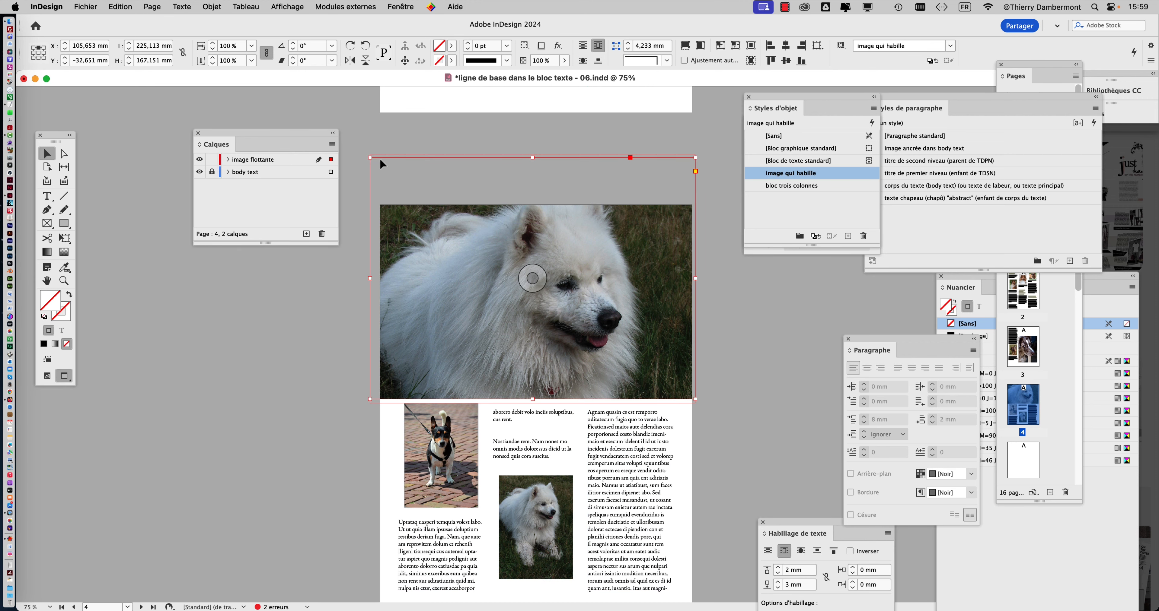
pyautogui.click(413, 142)
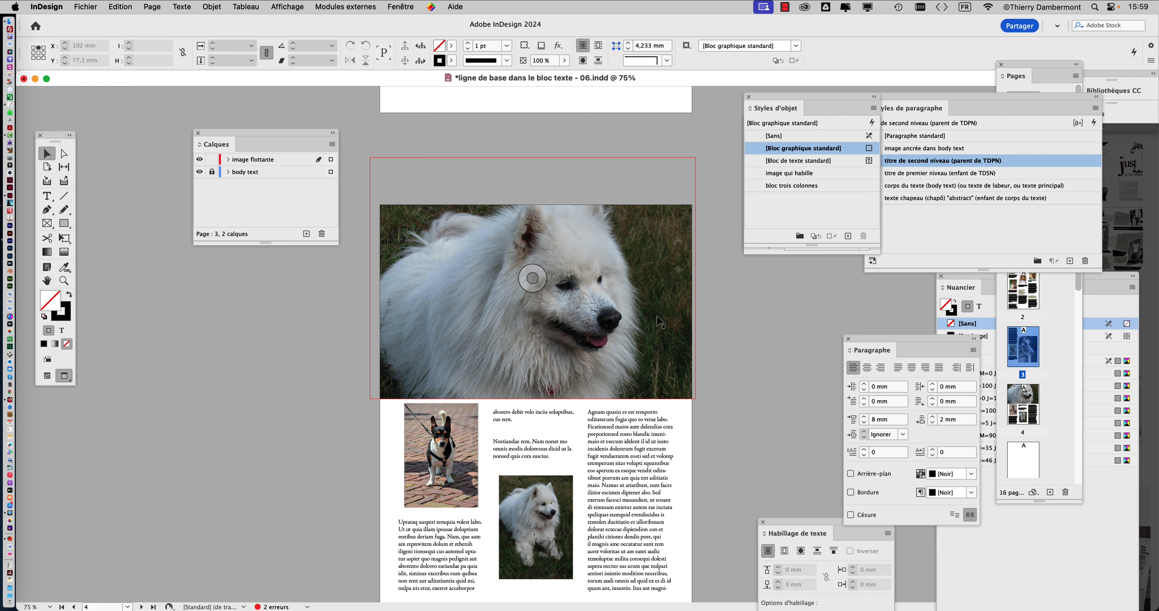
pyautogui.scroll(-4, 658, 320)
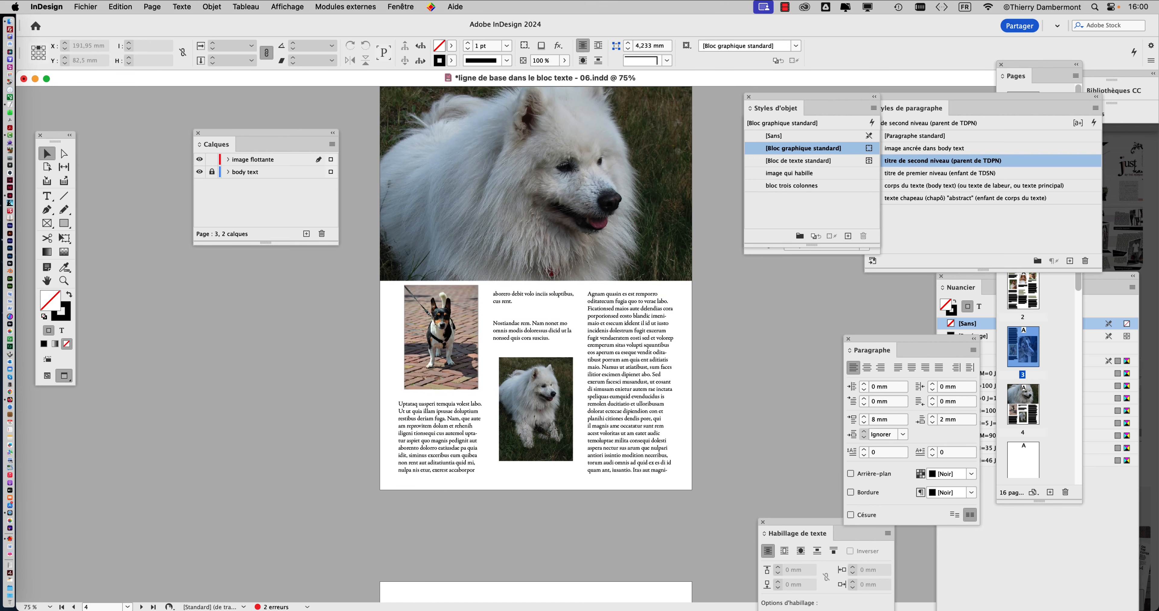
pyautogui.scroll(2, 656, 205)
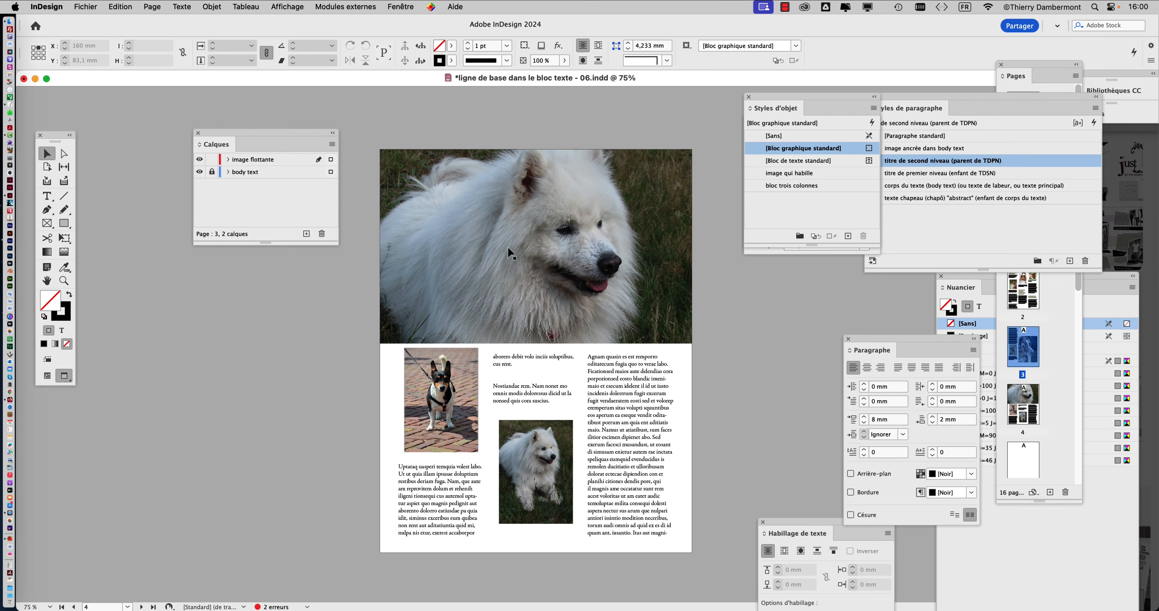
pyautogui.click(543, 132)
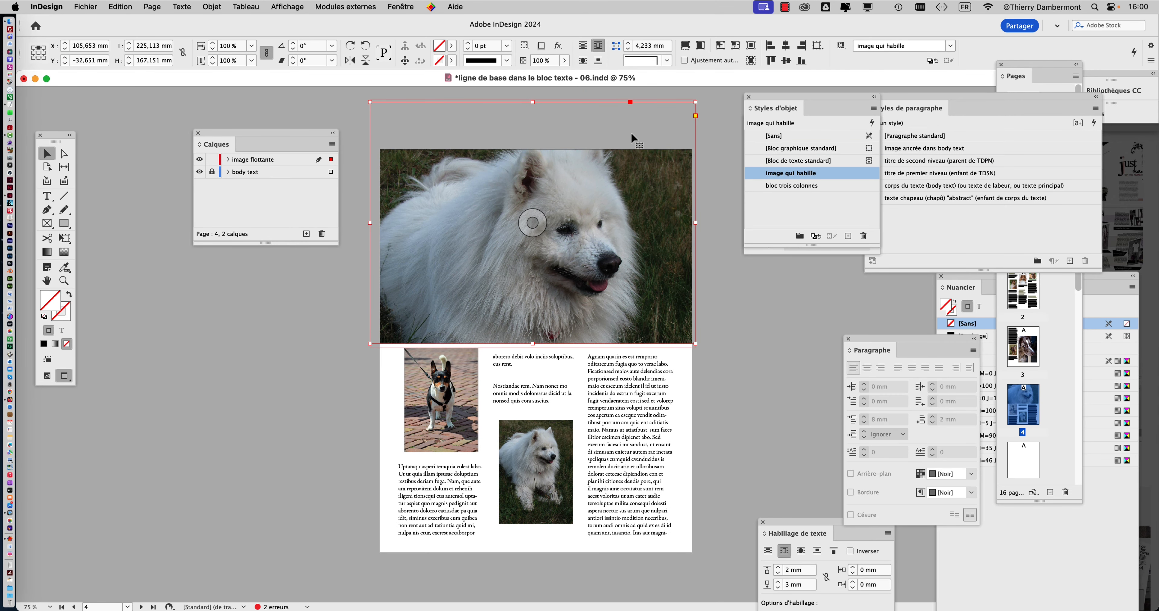
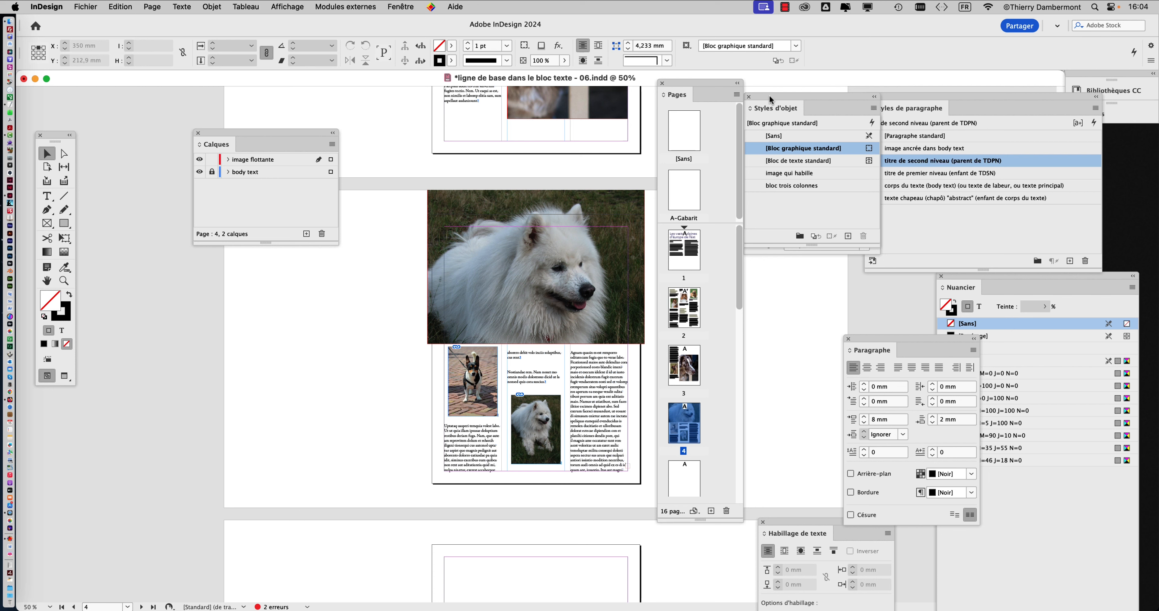
# Move the object styles panel below the layers panel and check the object style of the large dog image.
pyautogui.moveTo(770, 100); pyautogui.dragTo(219, 381)
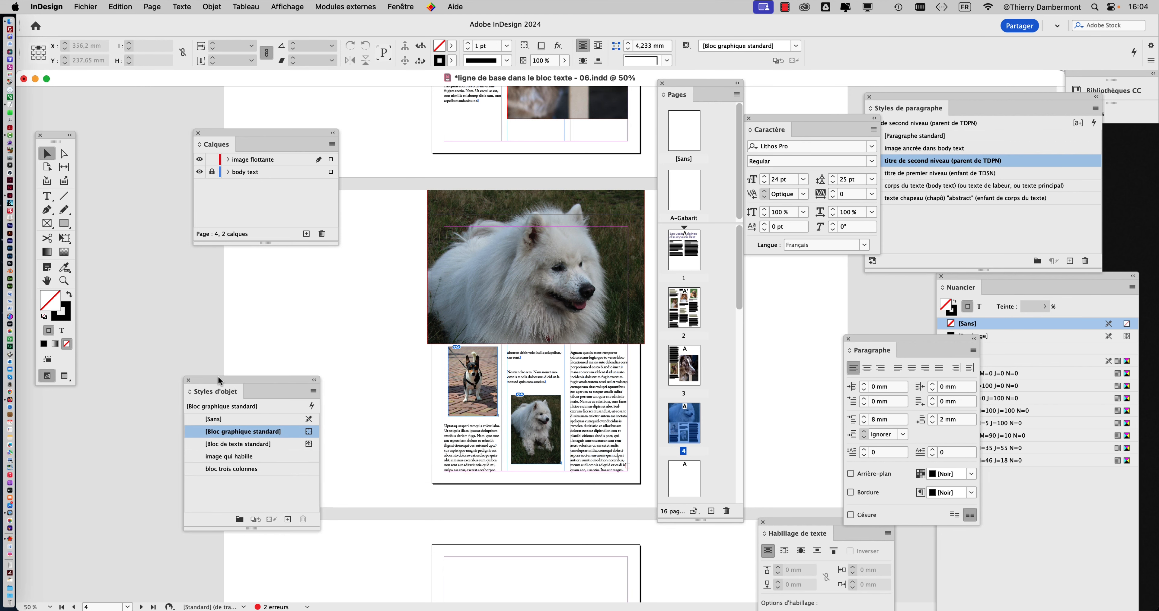
pyautogui.click(516, 209)
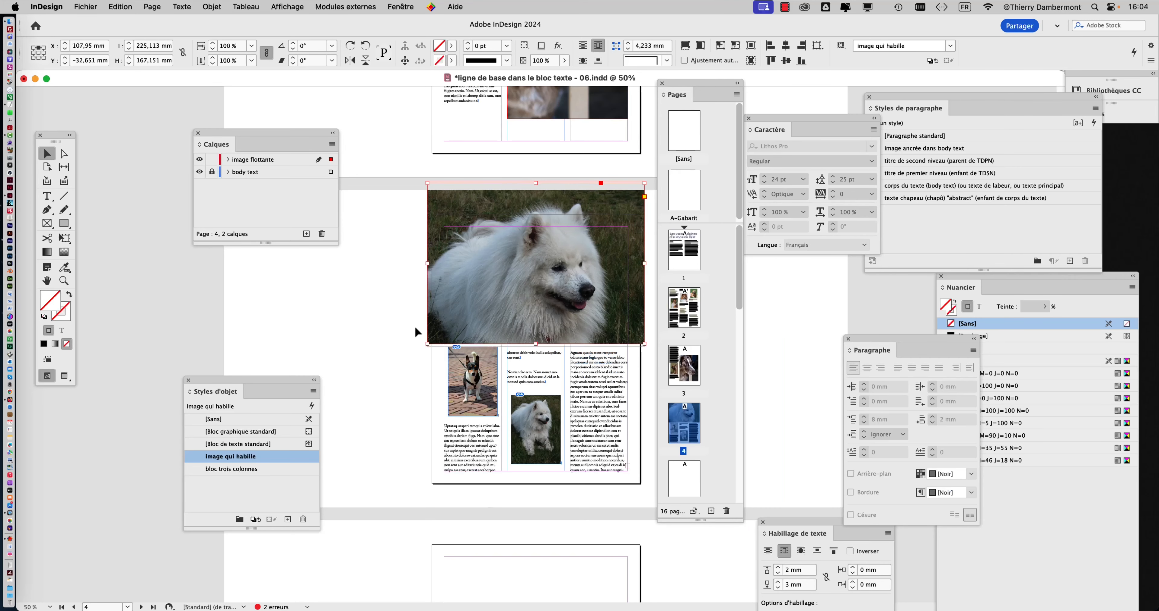
pyautogui.click(434, 241)
# Start exporting the document in the "Adobe PDF (impression)" format, accepting the proposed file name and folder.
pyautogui.click(81, 9)
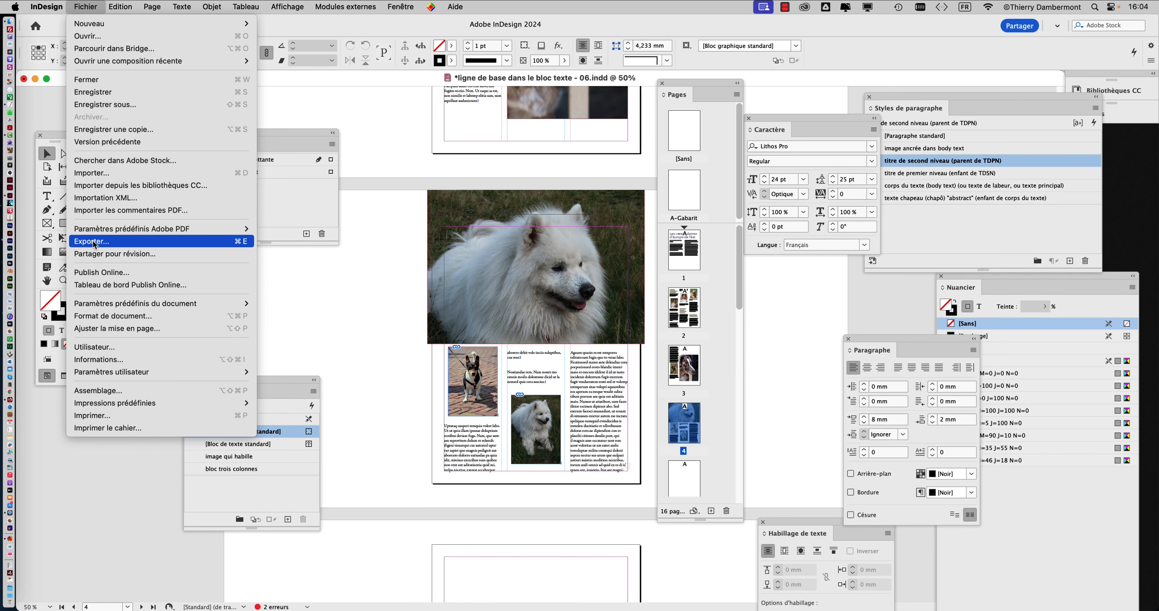
pyautogui.click(93, 243)
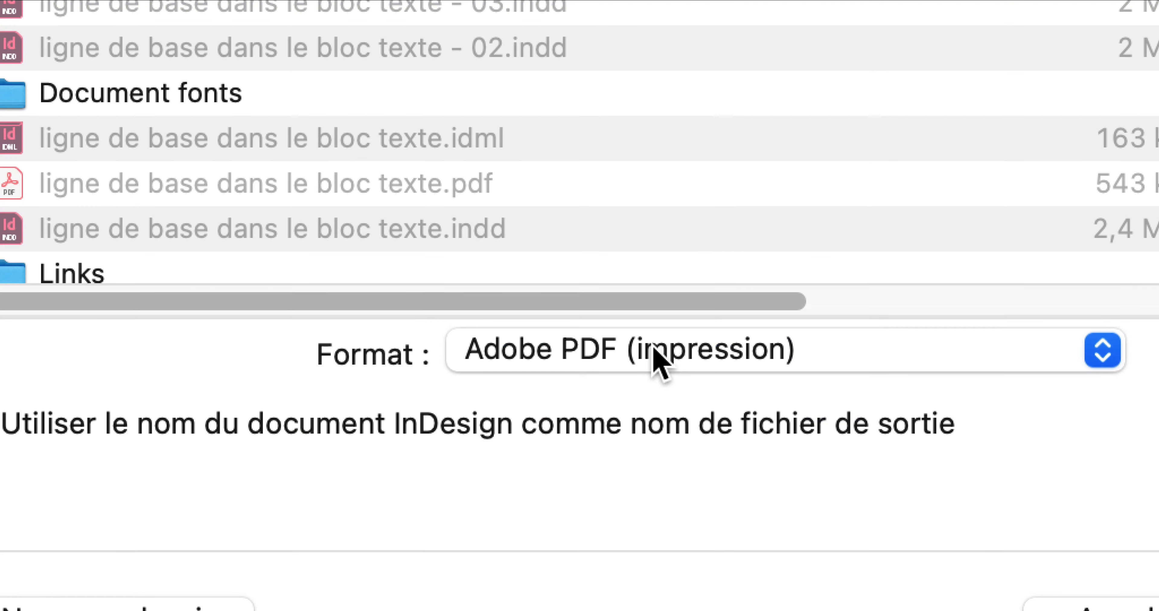
pyautogui.click(654, 349)
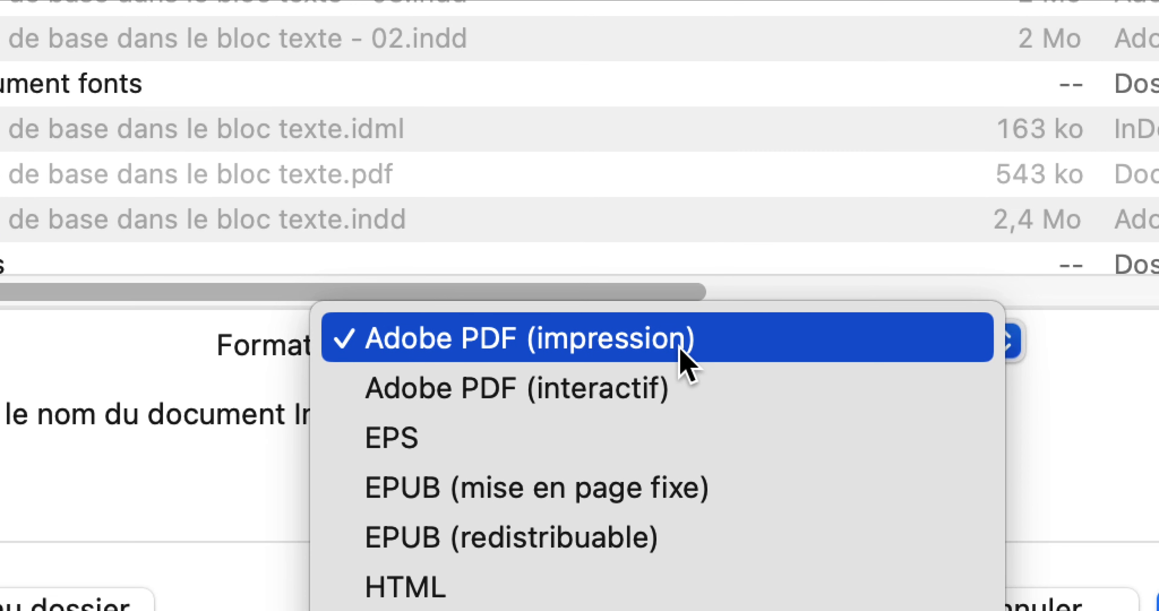
pyautogui.click(653, 349)
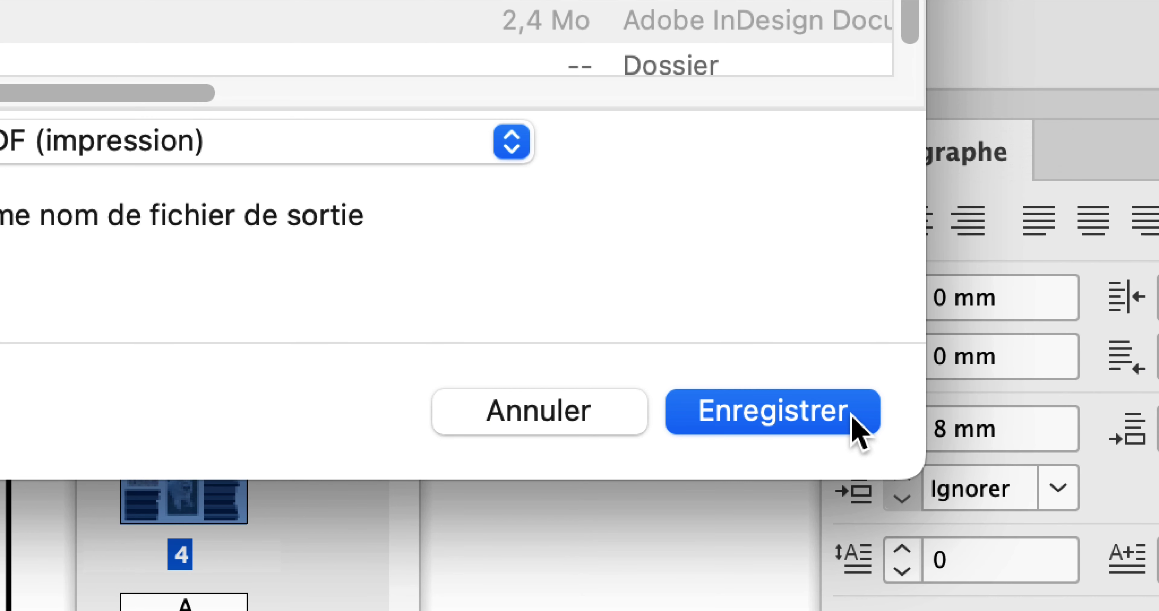
pyautogui.click(852, 419)
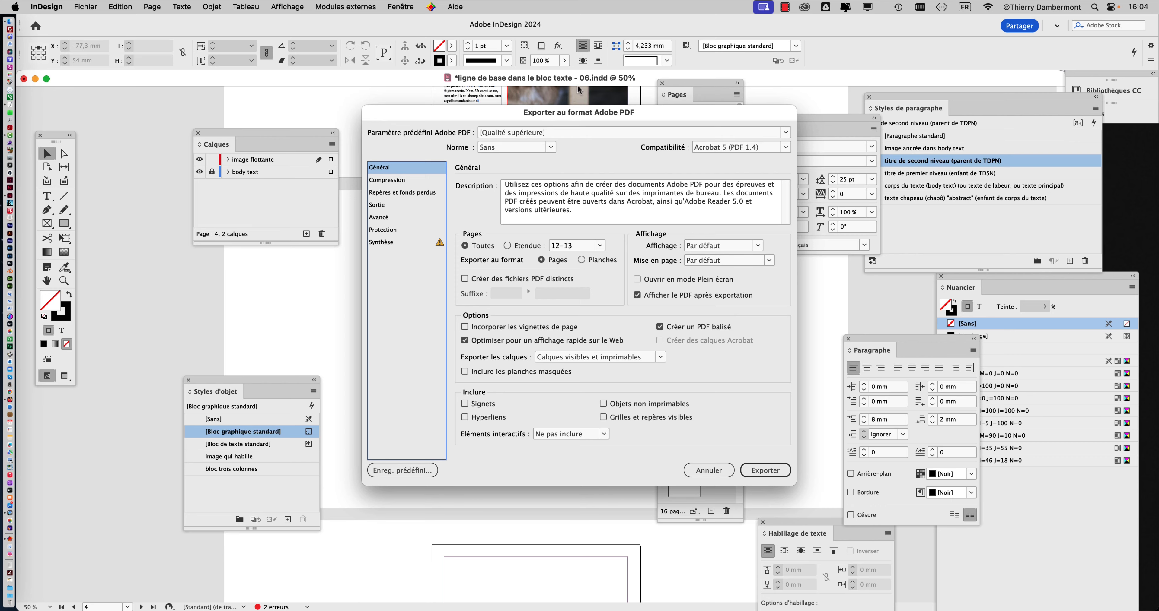
# Move the PDF export dialog clear of the page and set the standard to PDF/X-4:2010.
pyautogui.moveTo(619, 115); pyautogui.dragTo(675, 77)
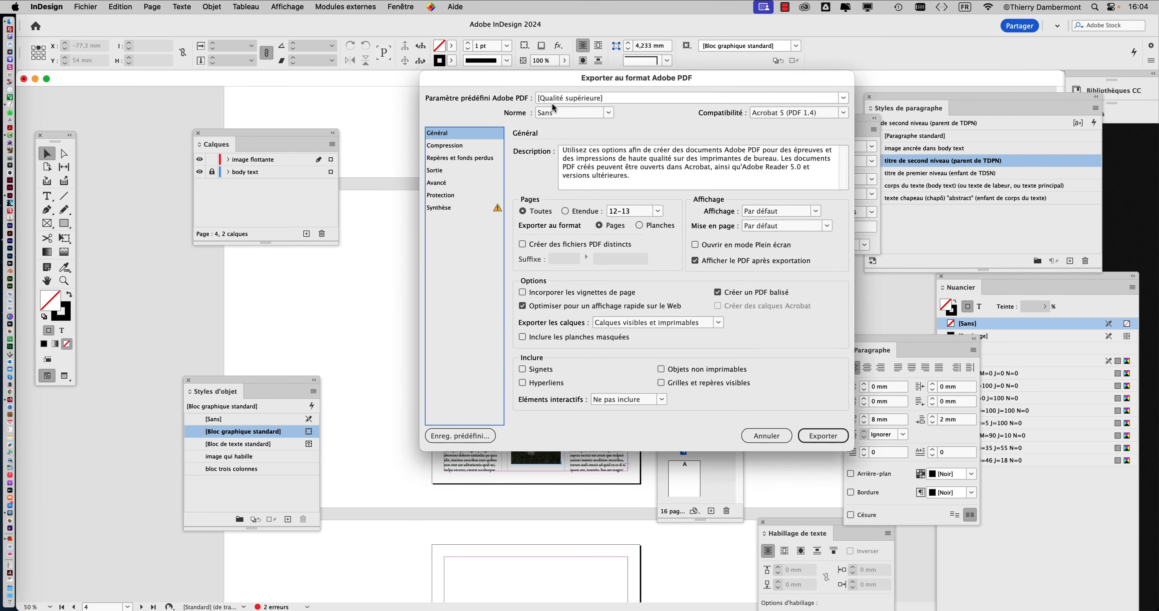
pyautogui.click(549, 113)
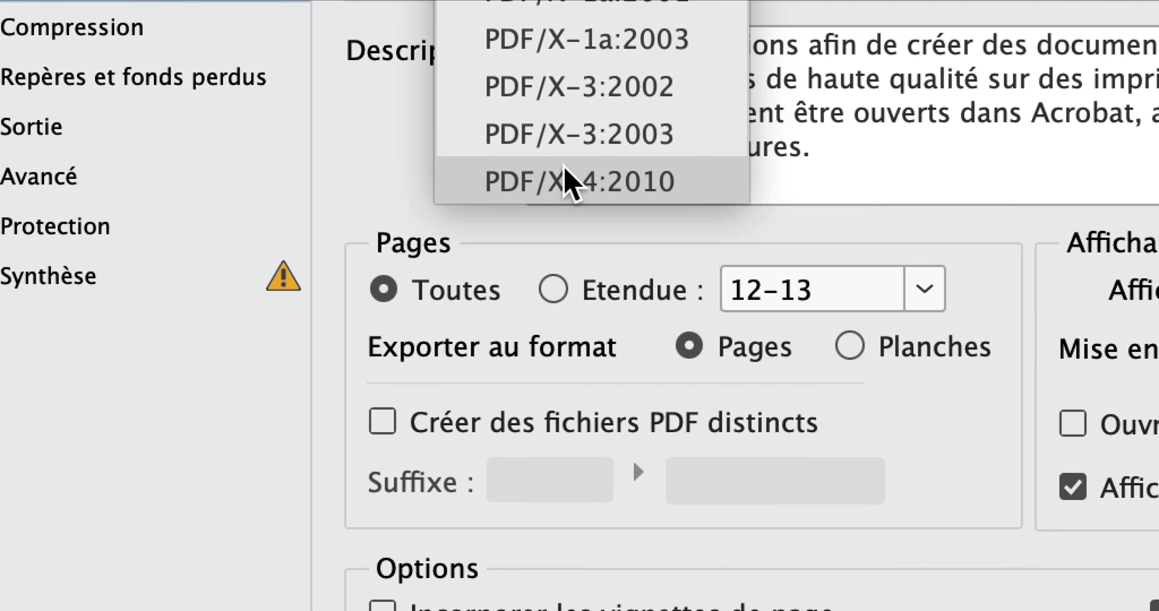
pyautogui.click(571, 235)
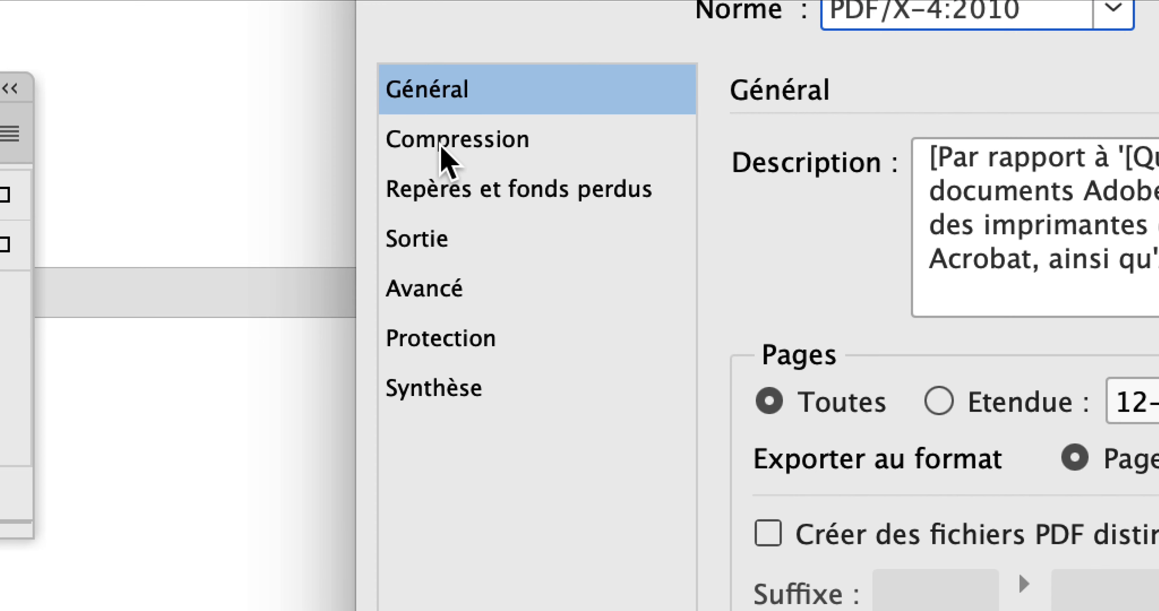
# View the compression settings and turn on all printer's marks for the PDF export.
pyautogui.click(441, 141)
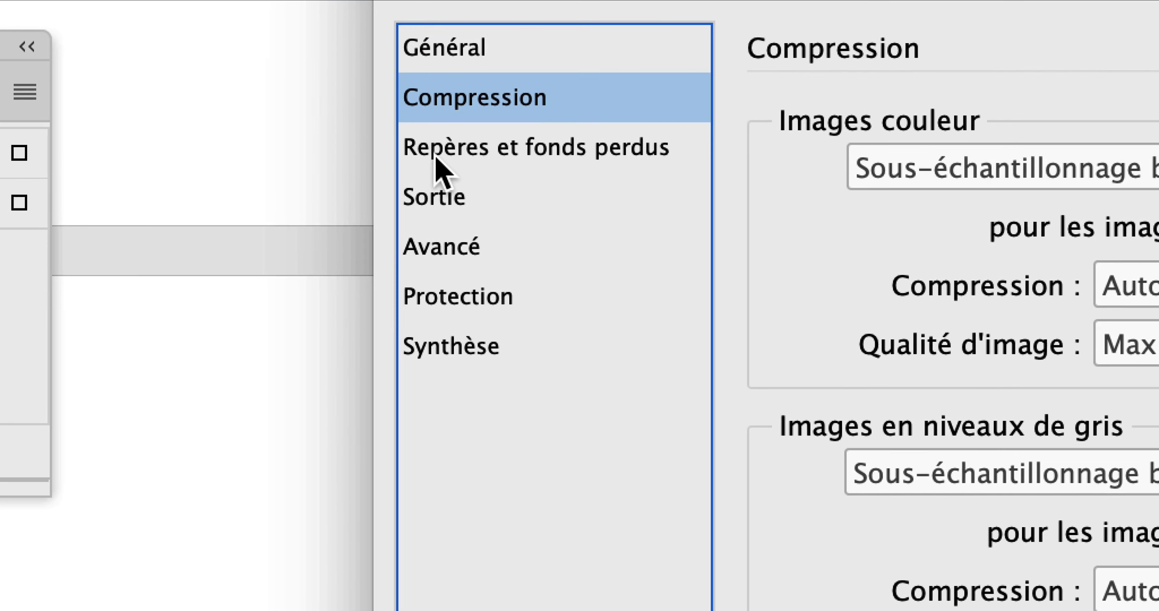
pyautogui.click(438, 169)
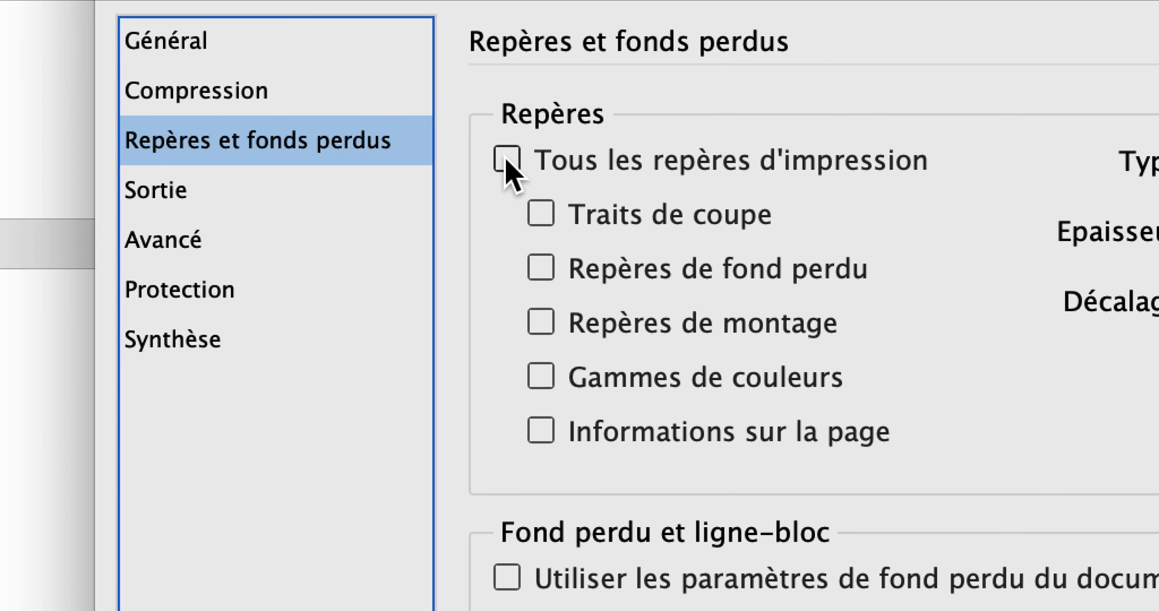
pyautogui.click(507, 159)
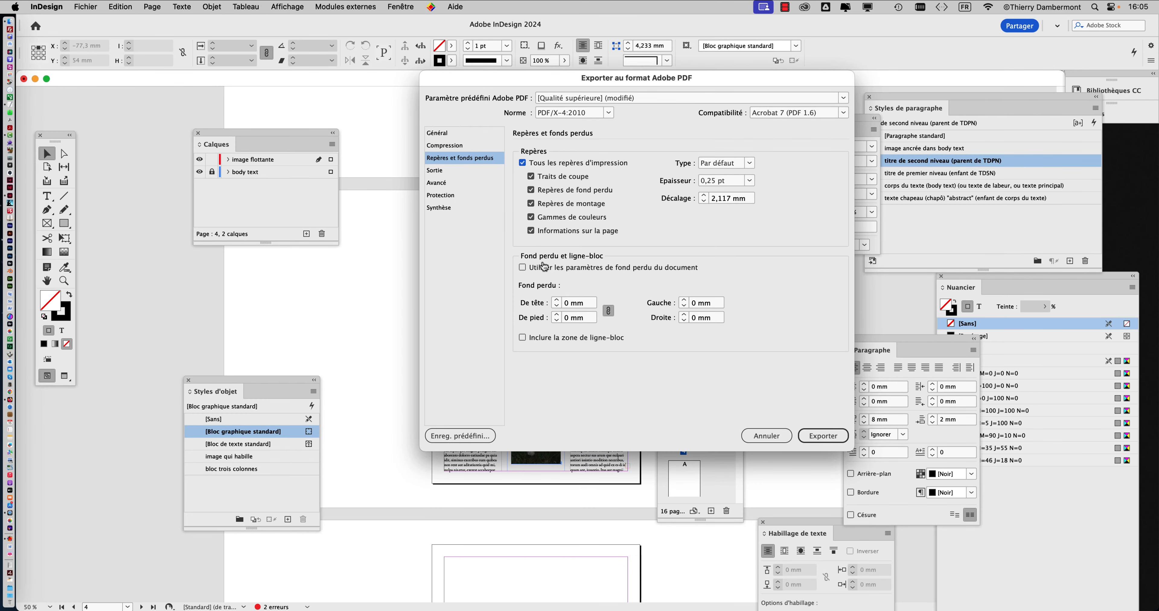
# Switch to Firefox to examine the "bleed print" results and crop mark photos, and return to InDesign.
pyautogui.press('super+Tab')
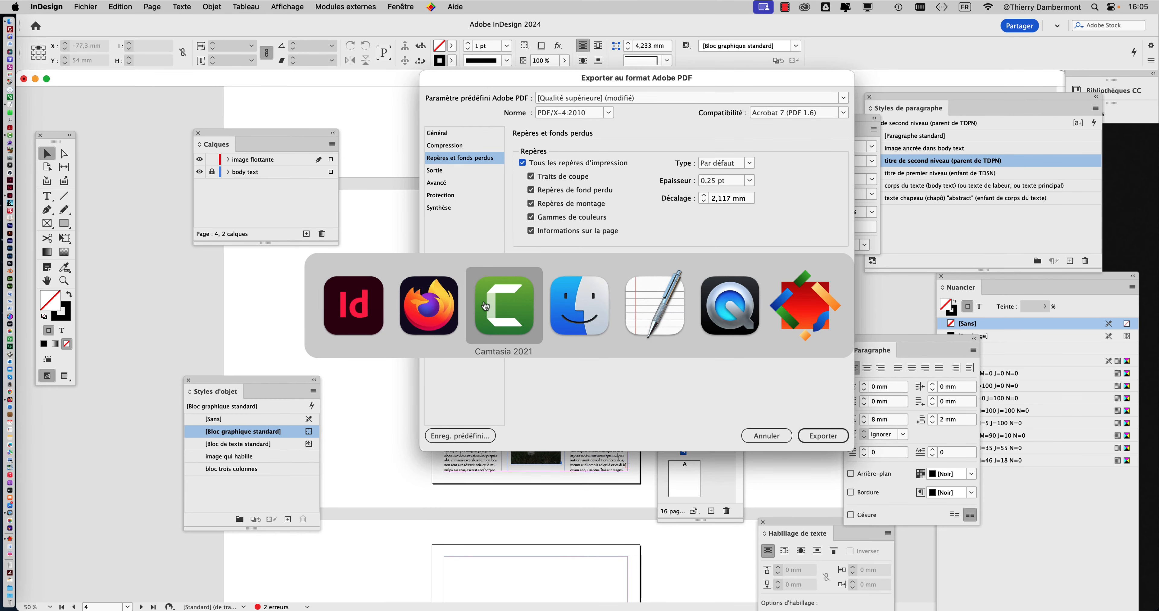
pyautogui.click(428, 306)
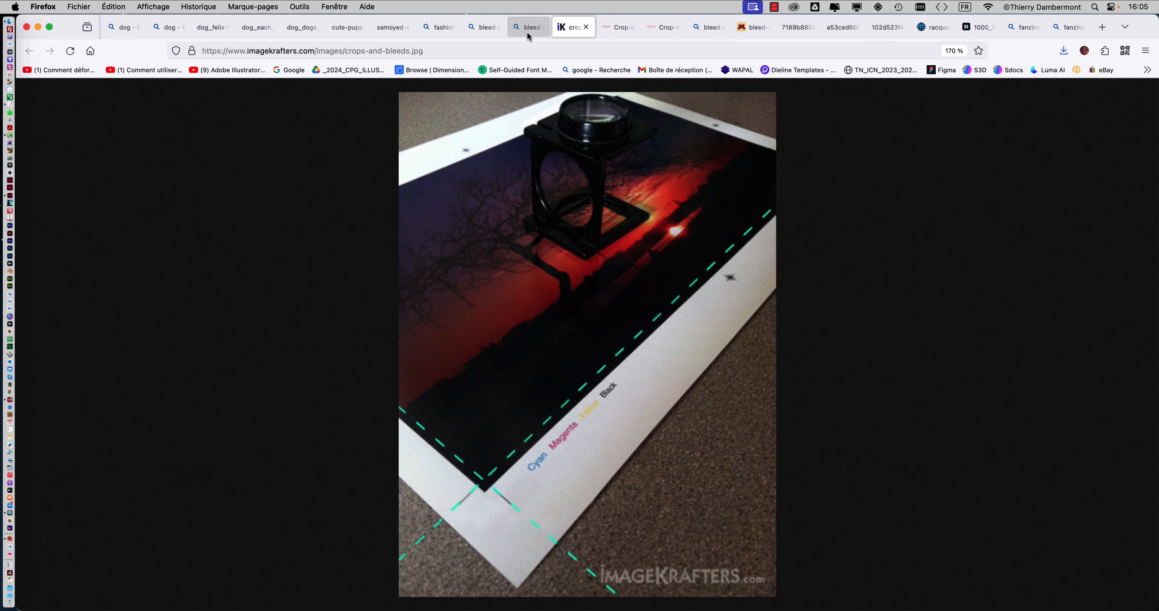
pyautogui.click(527, 28)
pyautogui.hotkey('ctrl', 'shift', 'Tab')
pyautogui.hotkey('ctrl', 'shift', 'Tab')
pyautogui.hotkey('ctrl', 'shift', 'Tab')
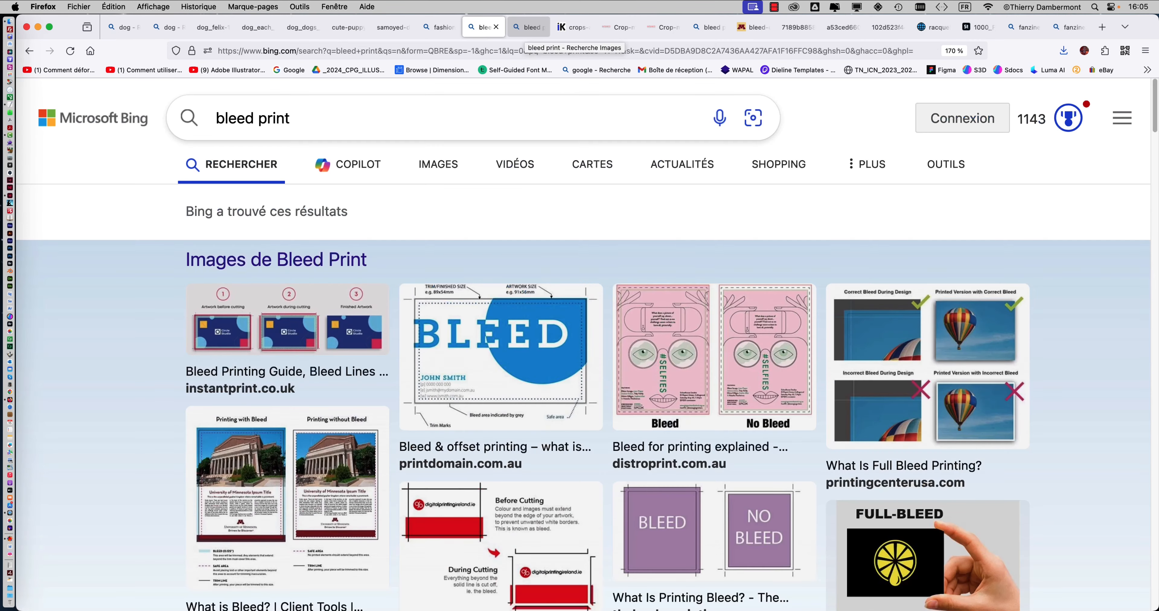
pyautogui.hotkey('ctrl', 'Tab')
pyautogui.hotkey('ctrl', 'Tab')
pyautogui.hotkey('ctrl', 'Tab')
pyautogui.hotkey('ctrl', 'Tab')
pyautogui.hotkey('ctrl', 'Tab')
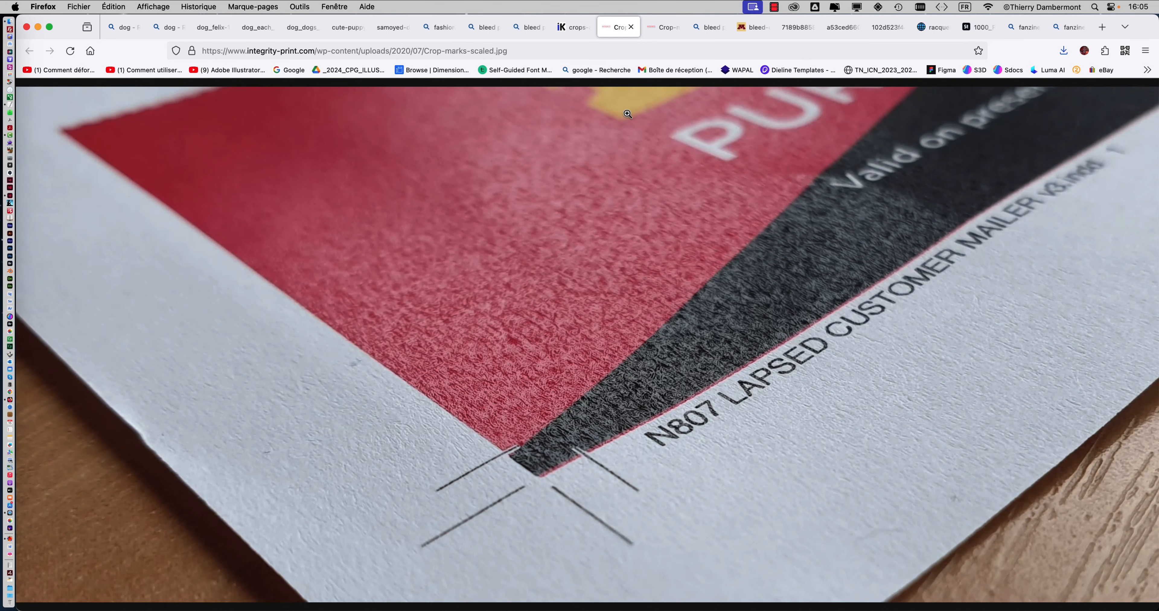
pyautogui.press('super+Tab')
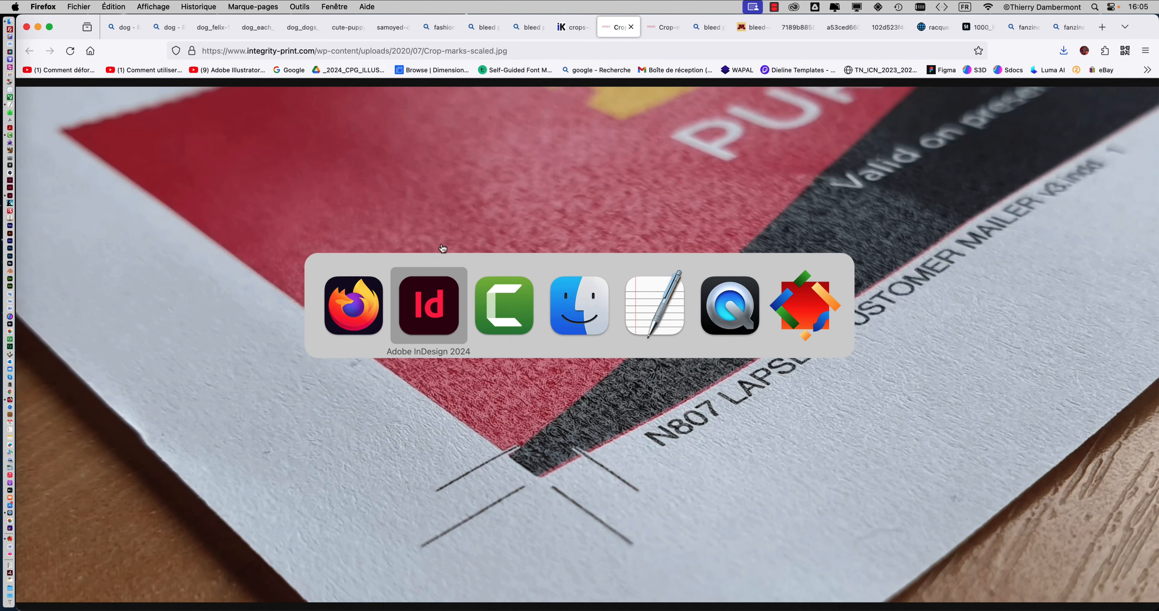
pyautogui.click(446, 301)
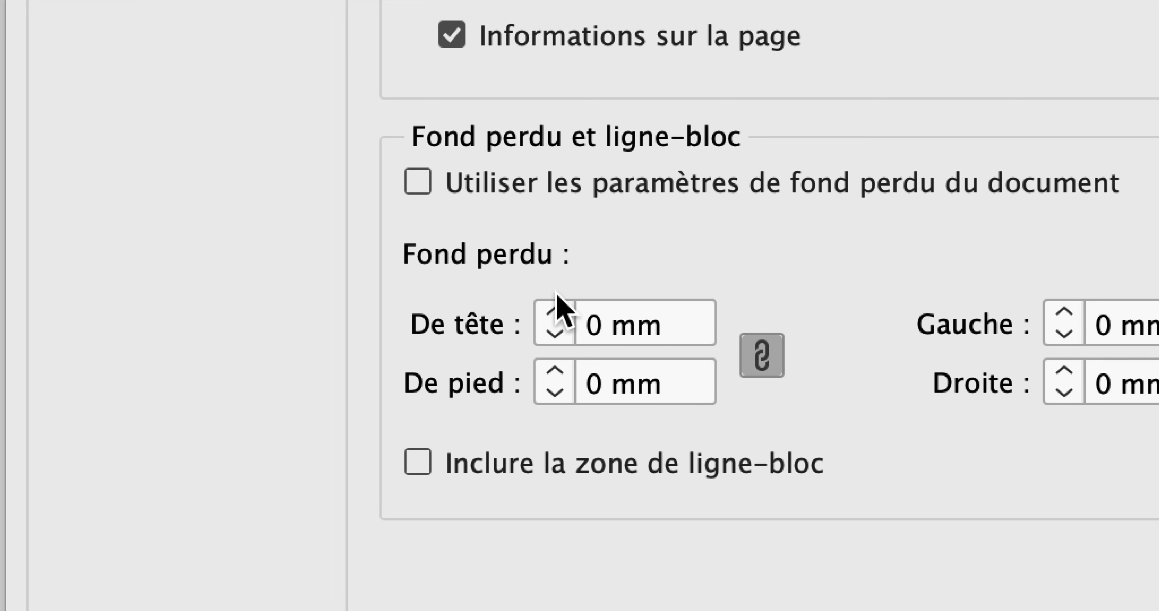
# Set the export bleed to 3 mm on all four sides and enable the use of the document's bleed settings.
pyautogui.click(554, 313)
pyautogui.click(554, 313)
pyautogui.click(554, 312)
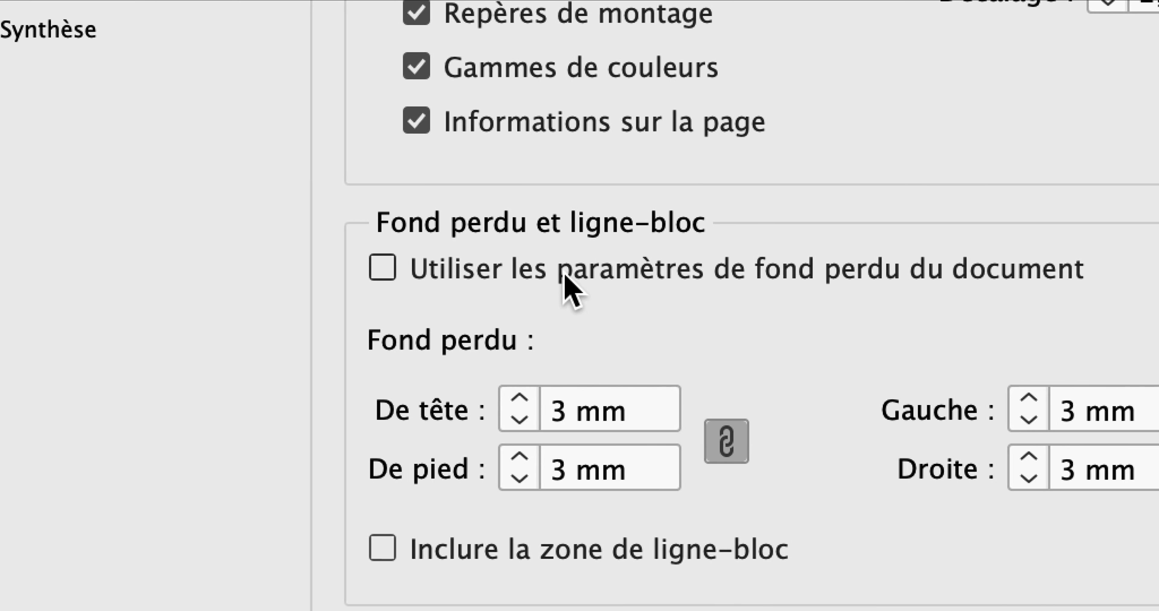
pyautogui.click(511, 272)
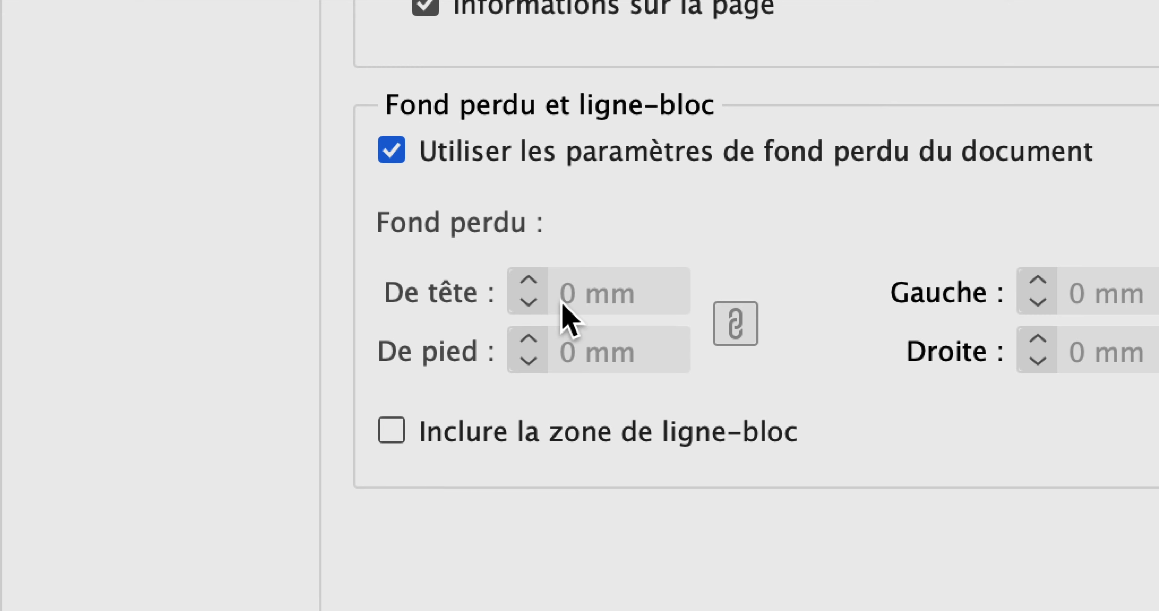
# Stop using the document's bleed settings for the export and set the colour conversion to Convertir vers la destination.
pyautogui.click(517, 155)
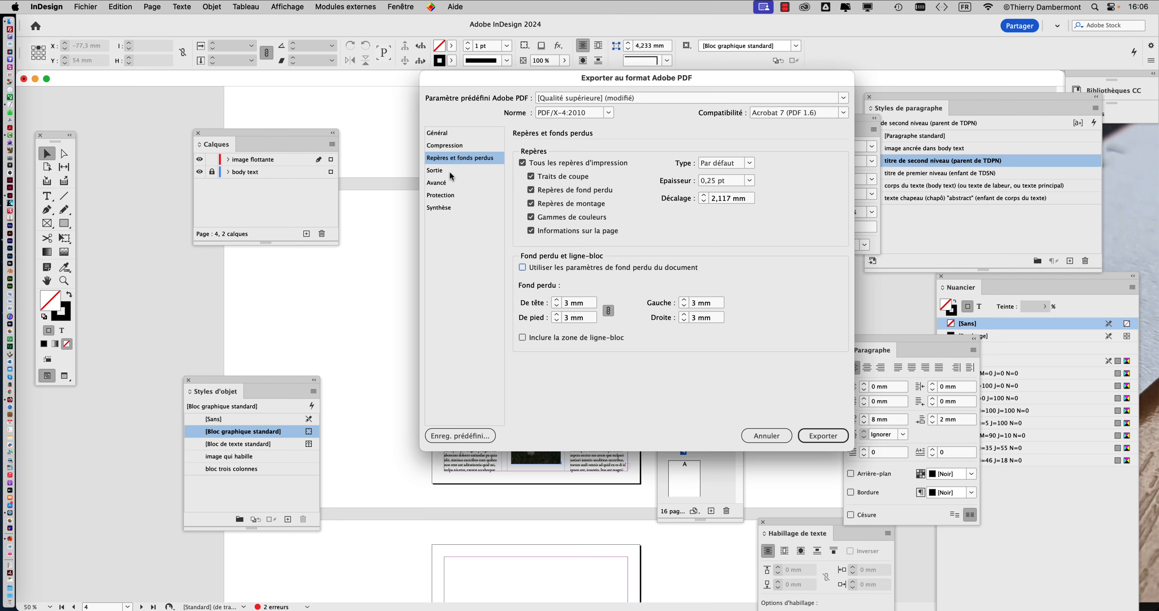
pyautogui.click(450, 173)
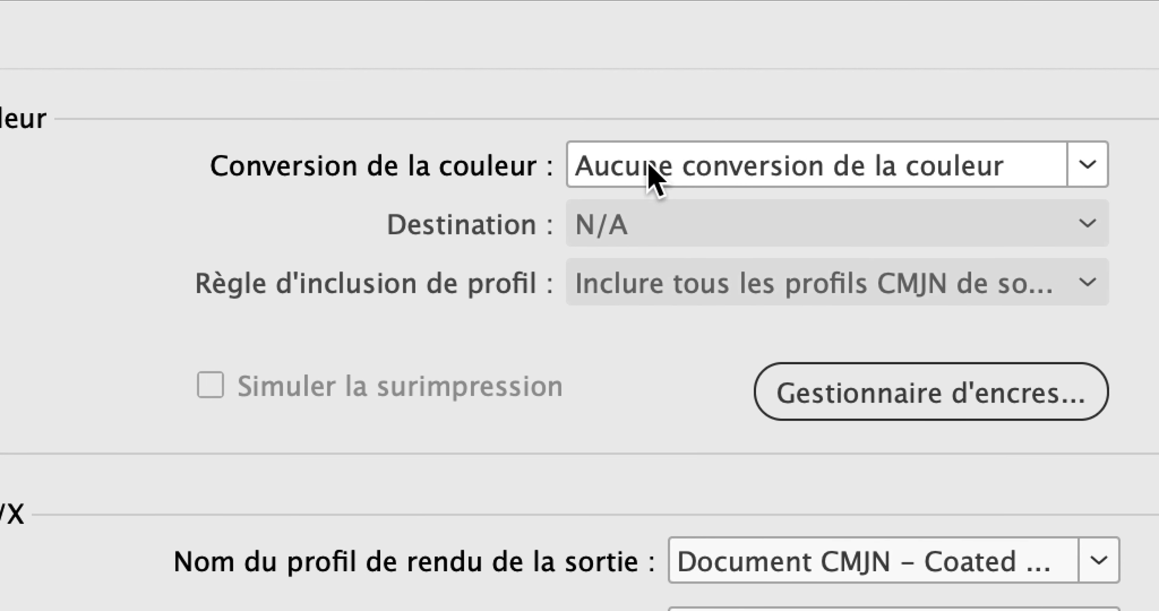
pyautogui.click(652, 173)
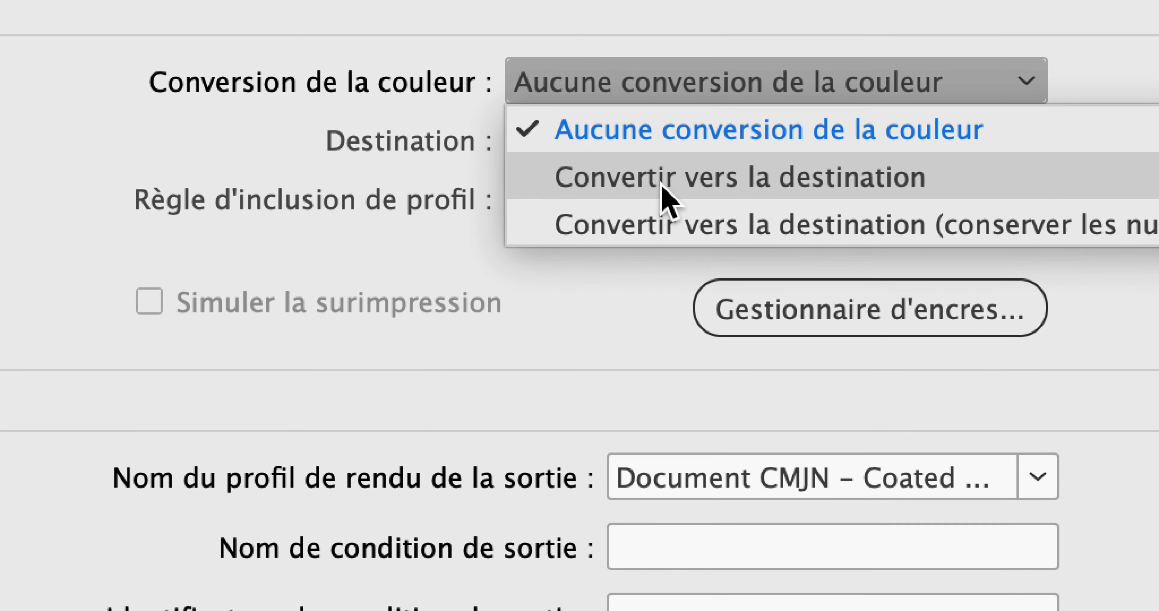
pyautogui.click(662, 186)
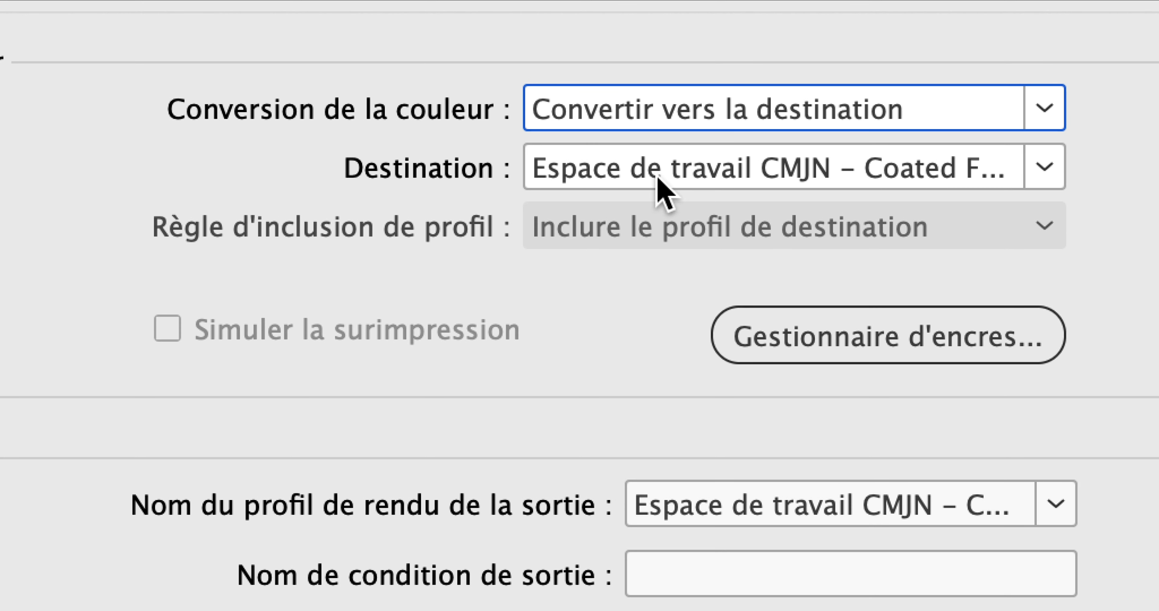
# Examine the colour profiles available as the conversion destination and move the export dialog to make room for the list.
pyautogui.click(657, 180)
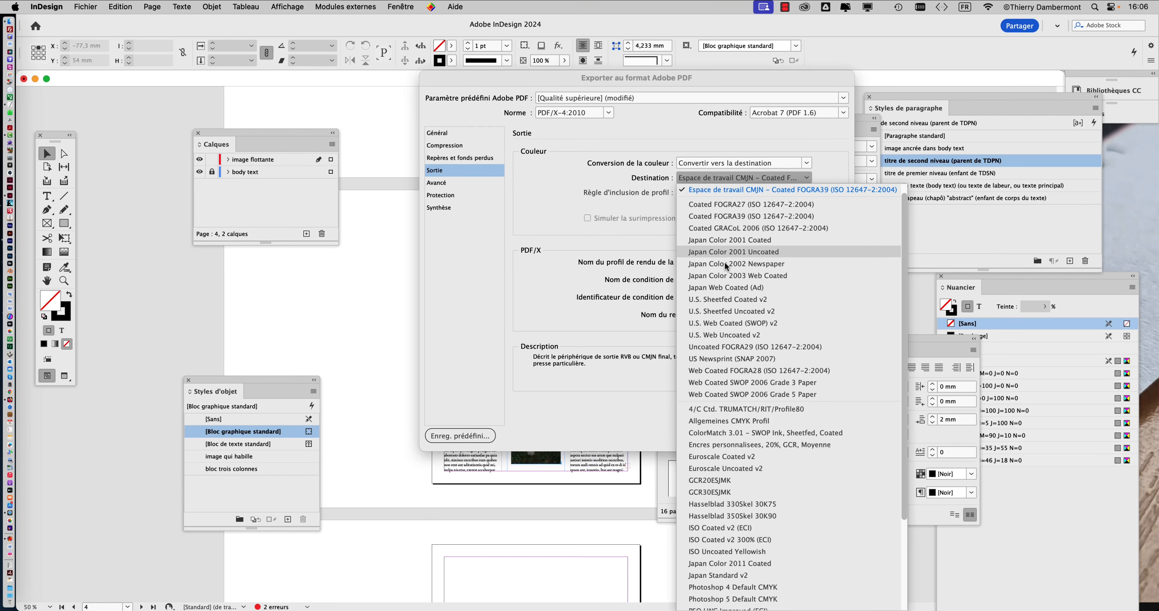
pyautogui.scroll(-5, 761, 564)
pyautogui.scroll(-5, 736, 279)
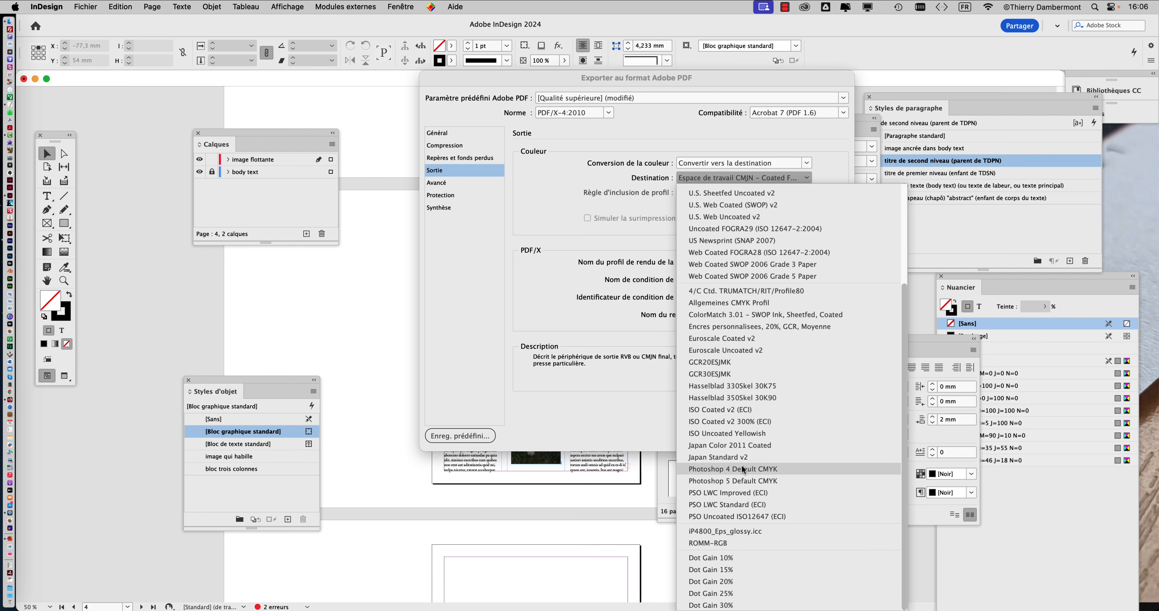
pyautogui.scroll(5, 741, 463)
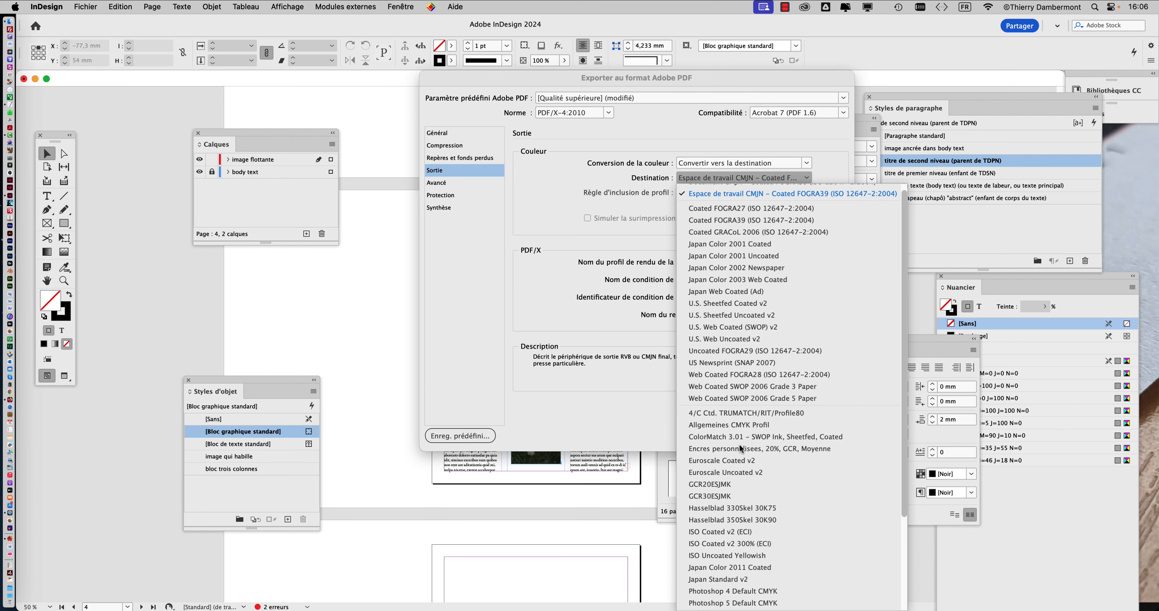
pyautogui.scroll(-5, 740, 448)
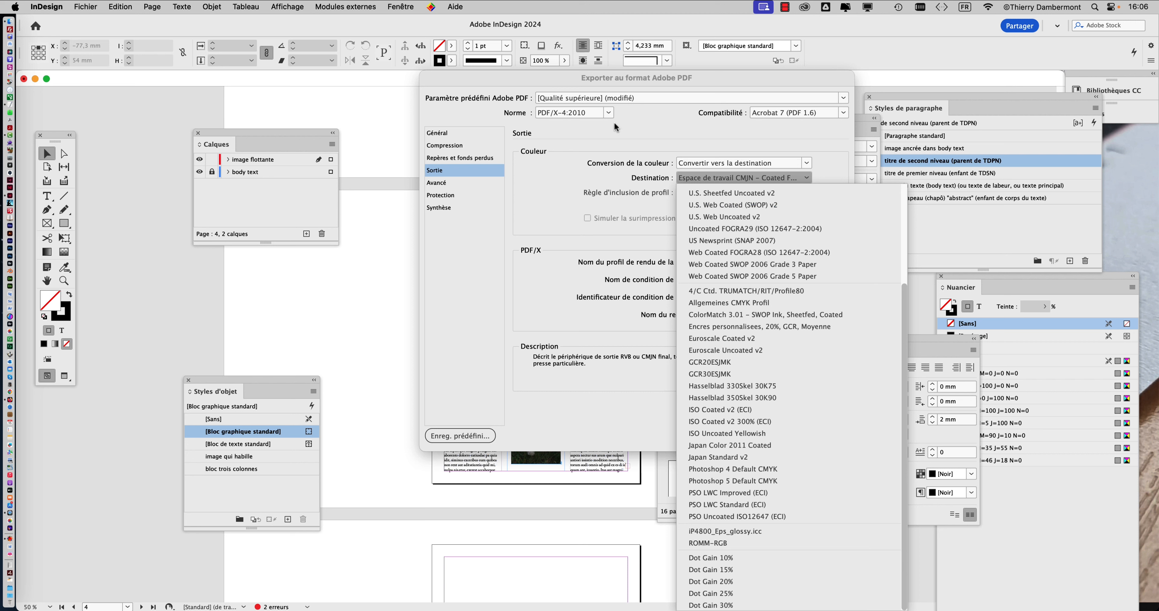
pyautogui.click(603, 83)
pyautogui.moveTo(603, 83); pyautogui.dragTo(507, 28)
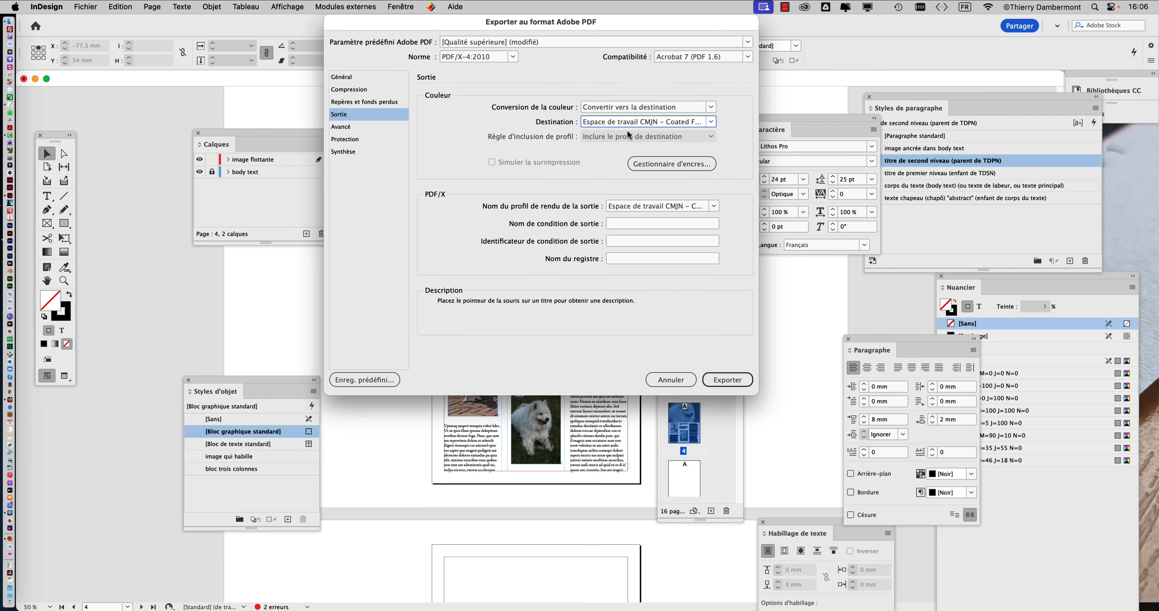
pyautogui.click(630, 122)
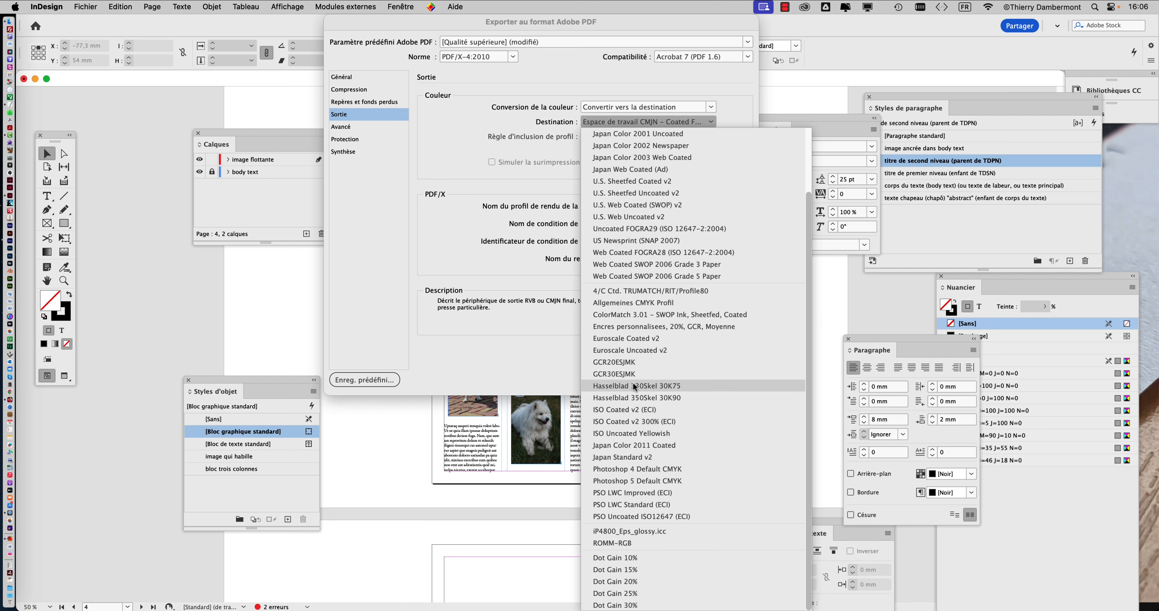
pyautogui.scroll(5, 631, 368)
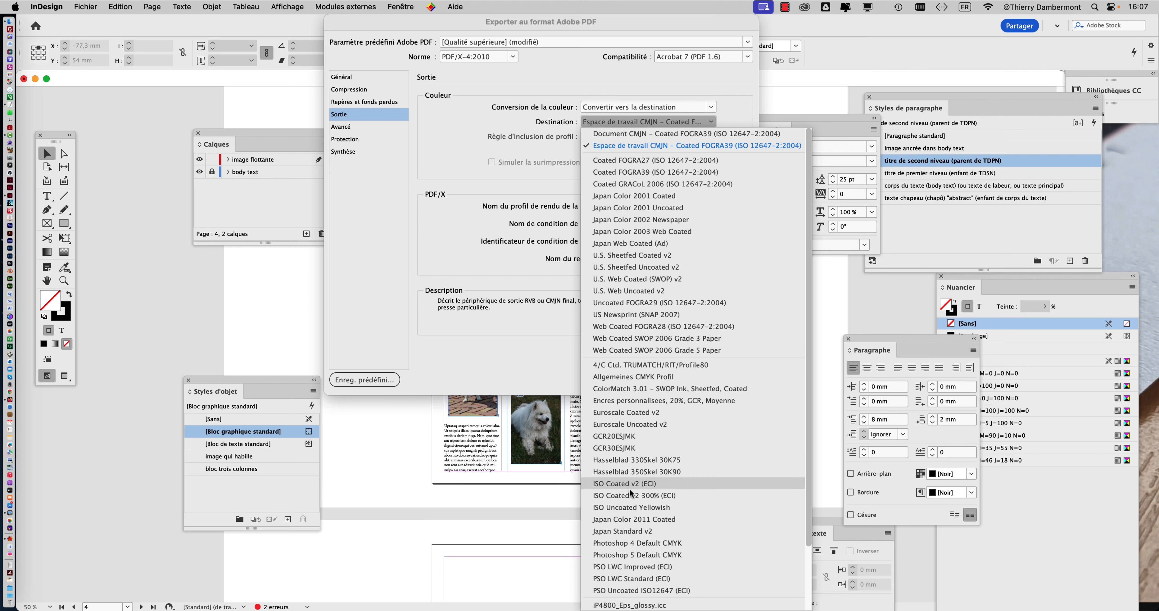
pyautogui.scroll(-2, 629, 490)
pyautogui.scroll(-3, 631, 508)
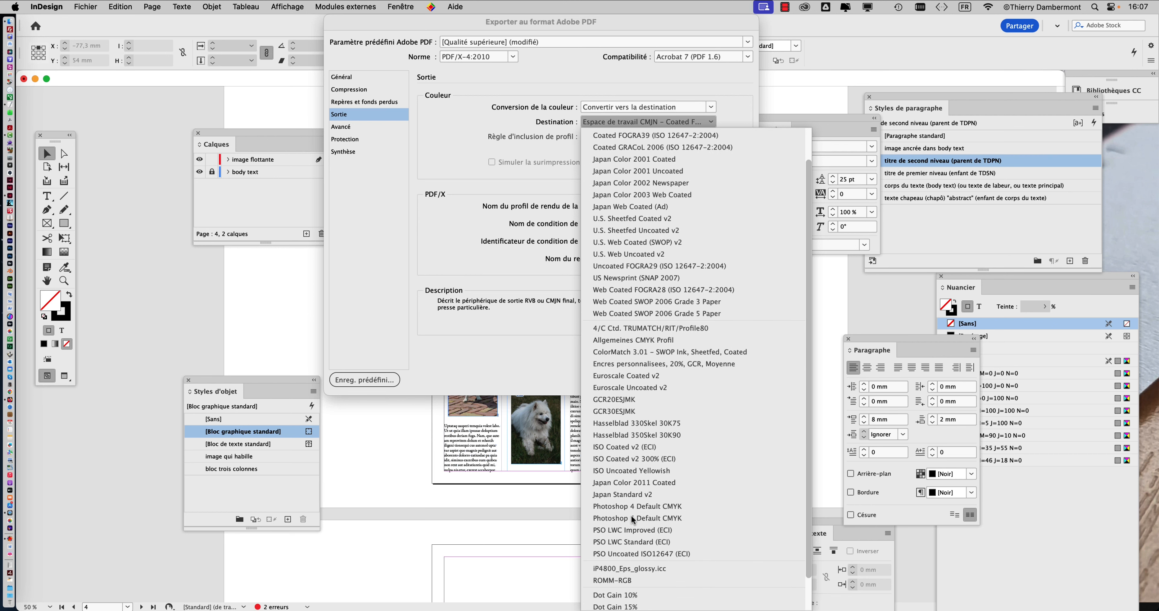
pyautogui.click(550, 364)
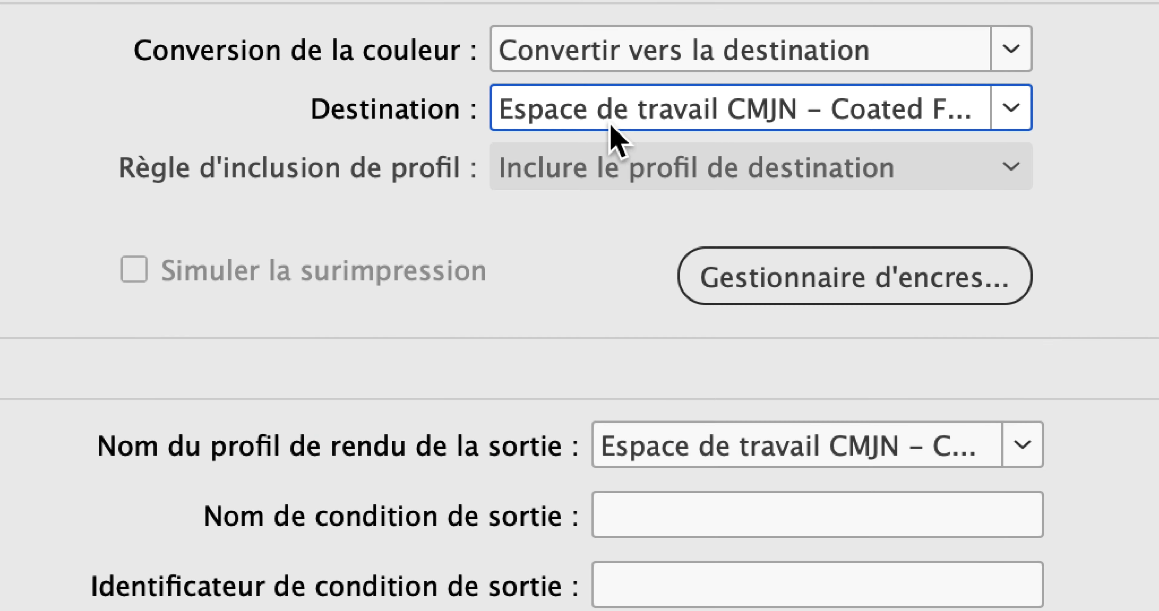
# Try Coated FOGRA27 (ISO 12647-2:2004) as the destination profile of the colour conversion.
pyautogui.click(611, 127)
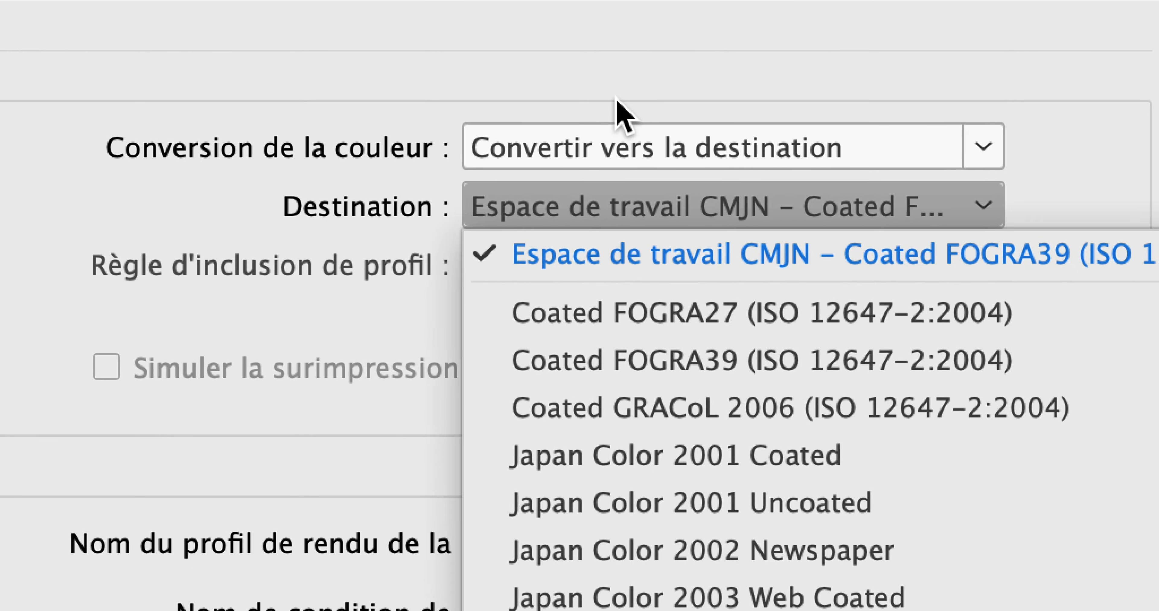
pyautogui.click(695, 51)
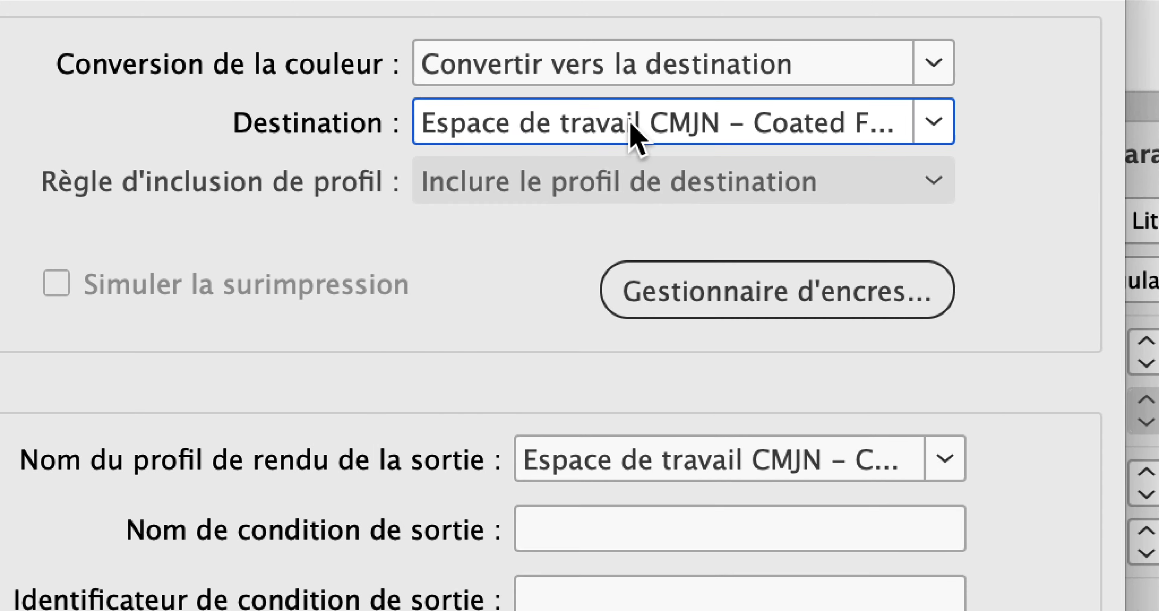
pyautogui.click(673, 194)
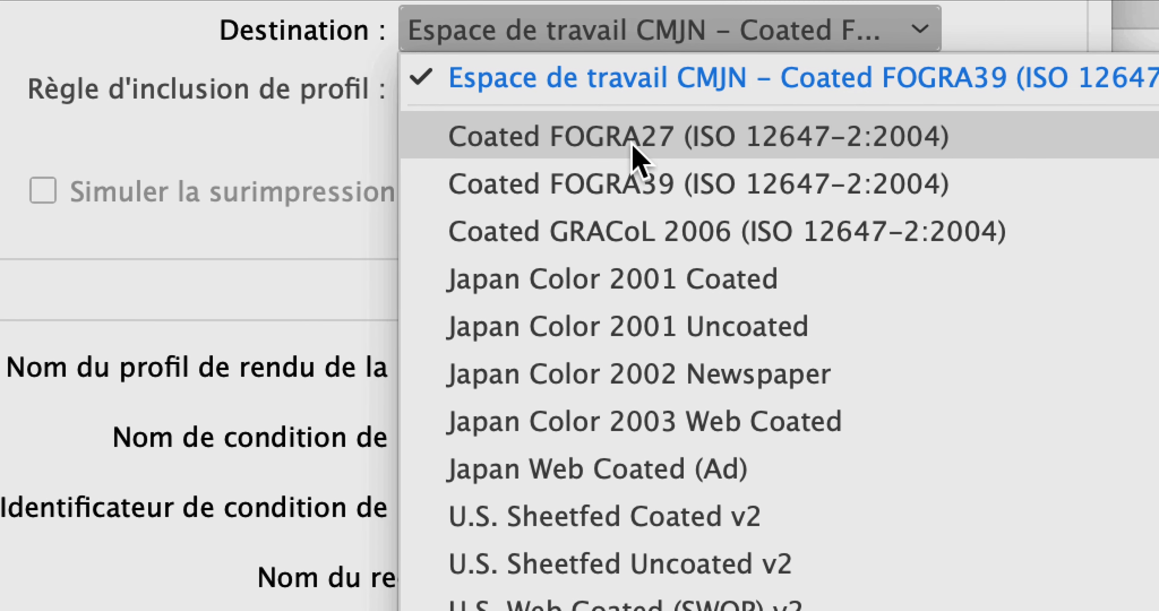
pyautogui.click(630, 149)
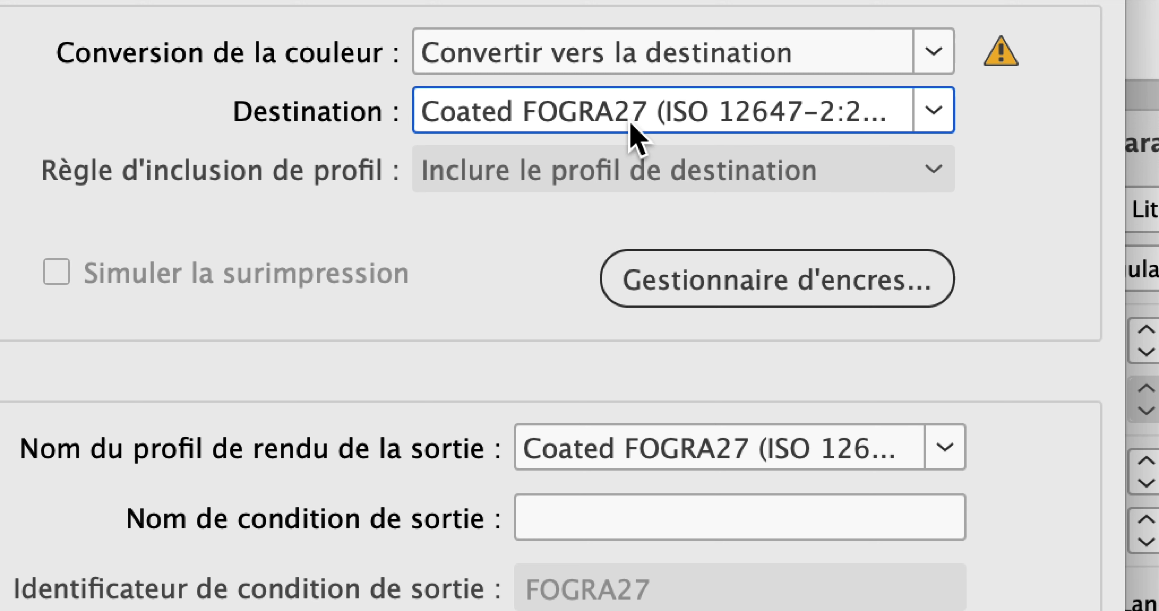
# Set the destination profile of the colour conversion to Coated FOGRA39 (ISO 12647-2:2004).
pyautogui.click(630, 126)
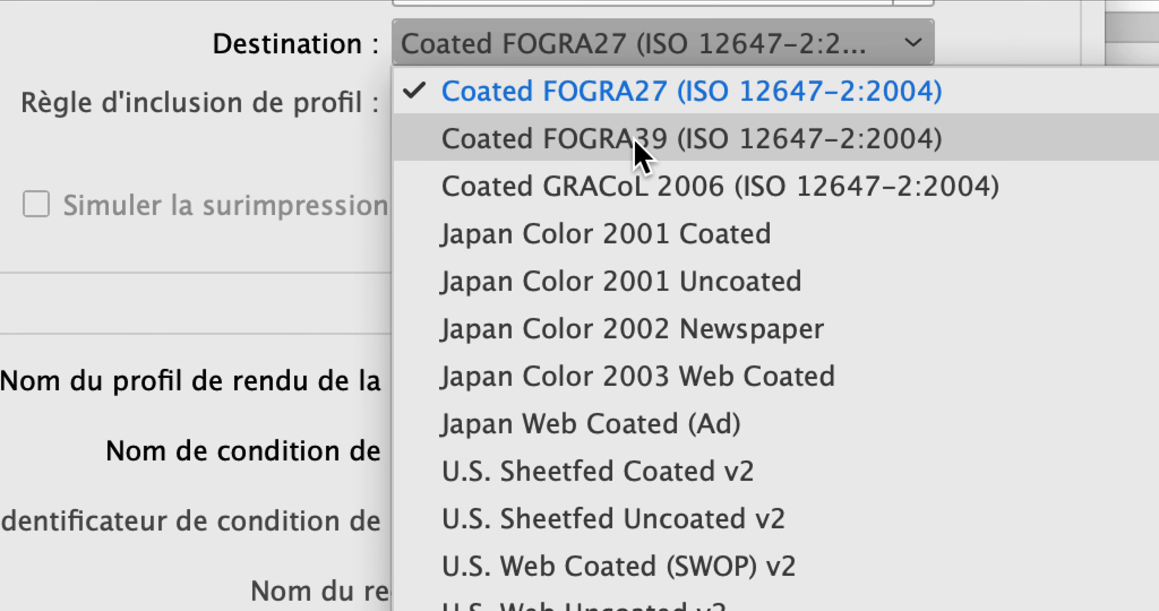
pyautogui.click(635, 209)
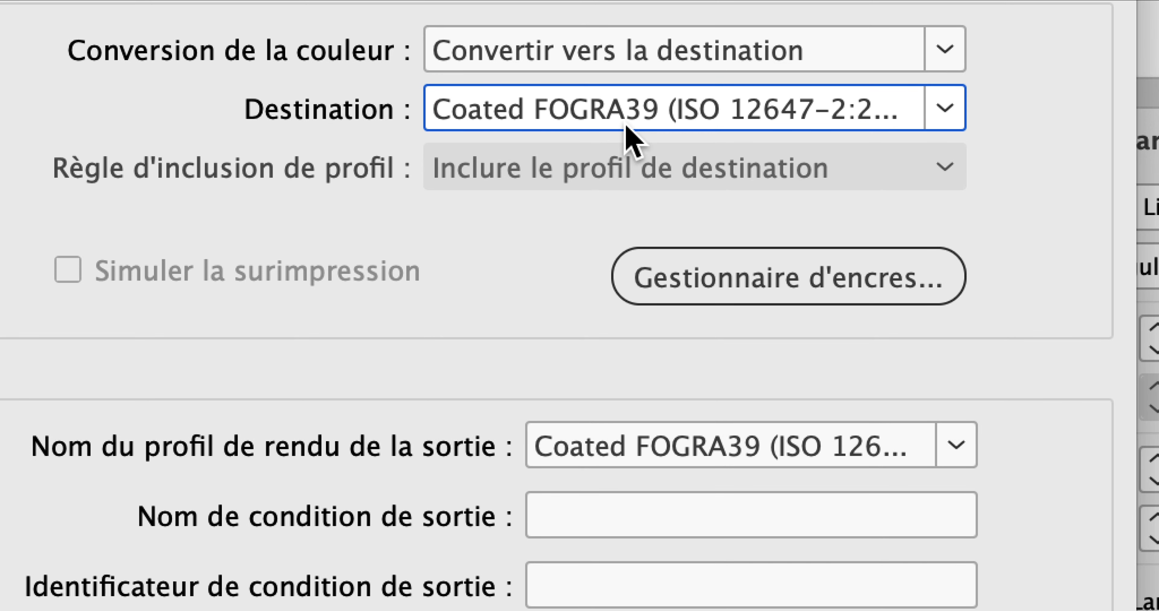
pyautogui.click(629, 133)
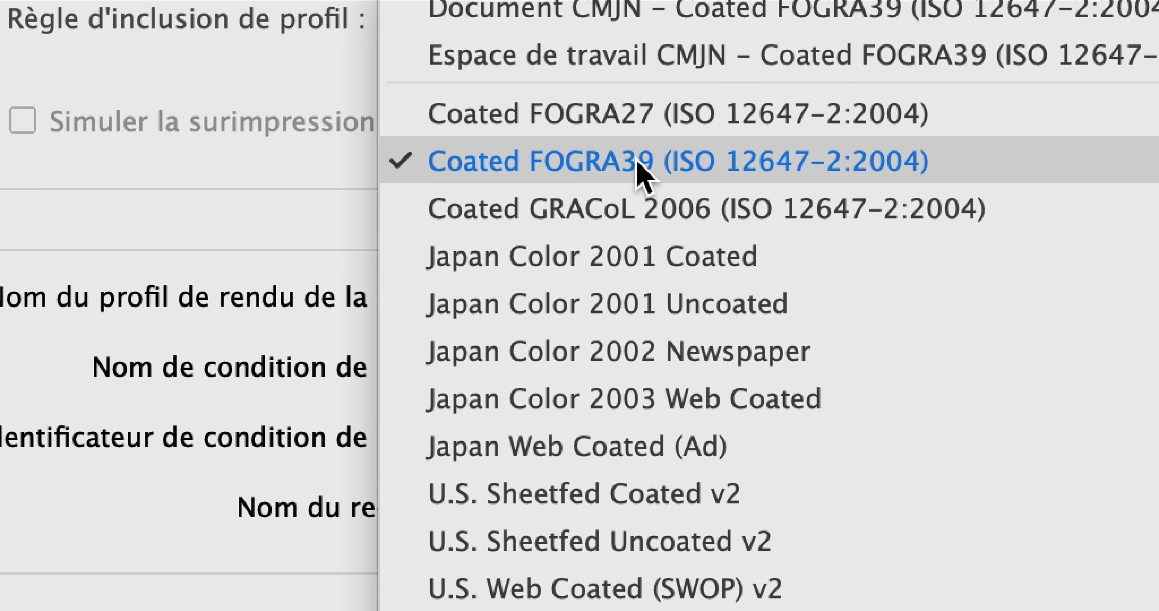
pyautogui.click(602, 162)
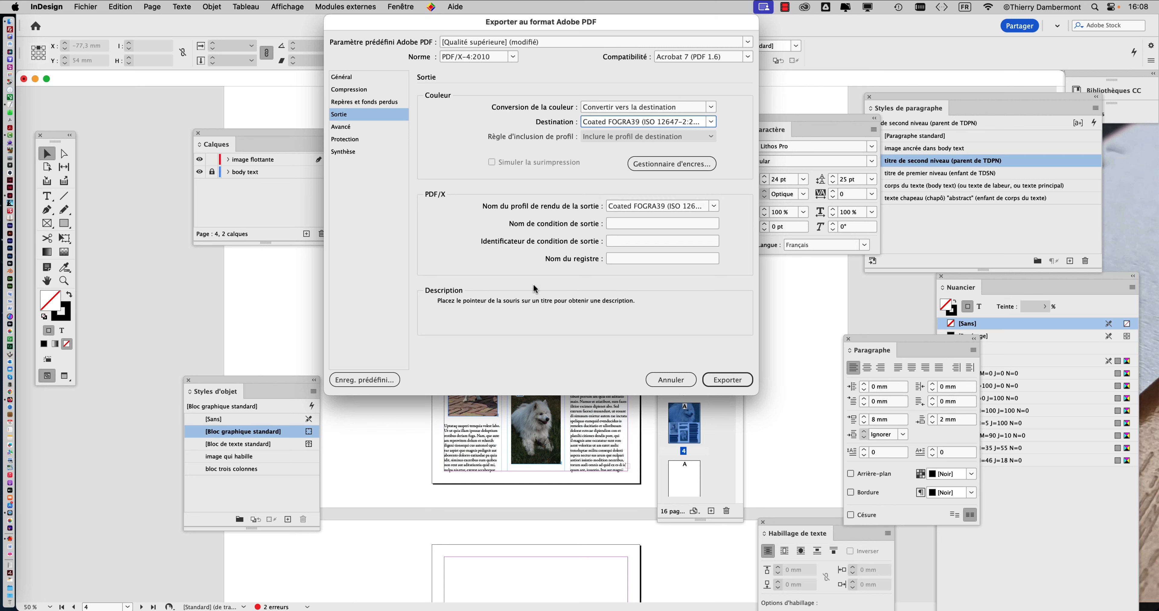
# Return to the general export settings and limit the exported page range to page 4.
pyautogui.click(351, 77)
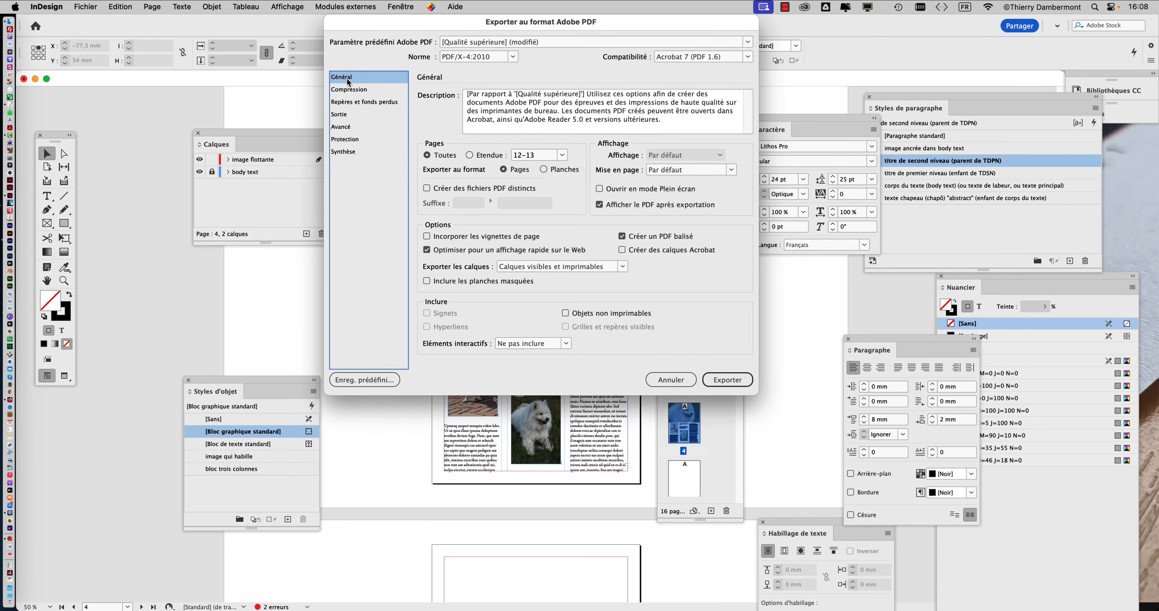
pyautogui.press('alt')
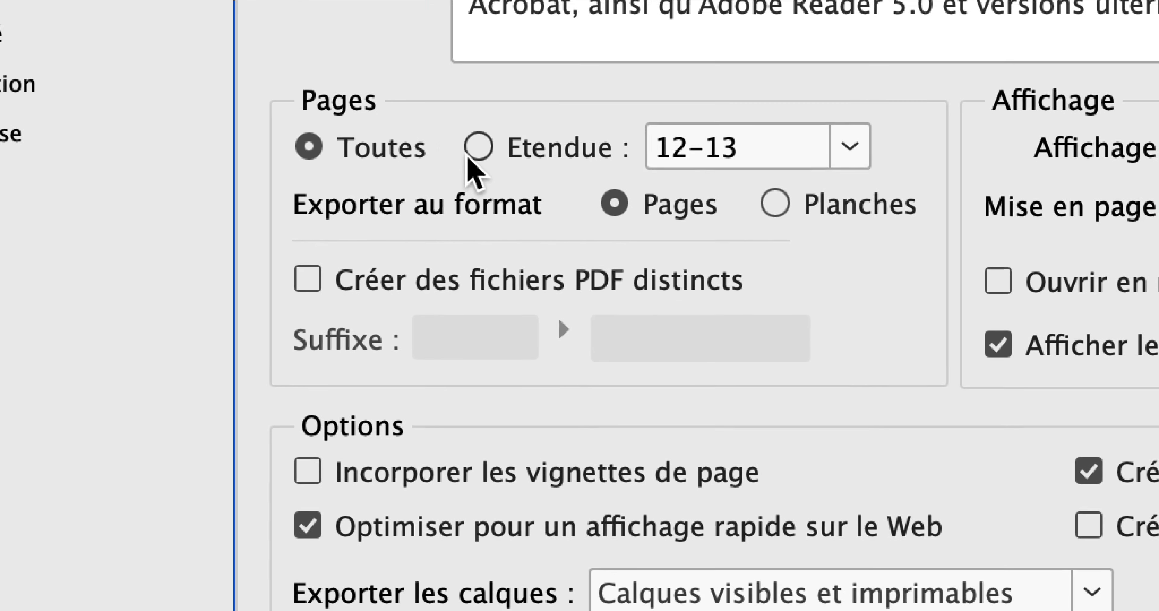
pyautogui.click(877, 393)
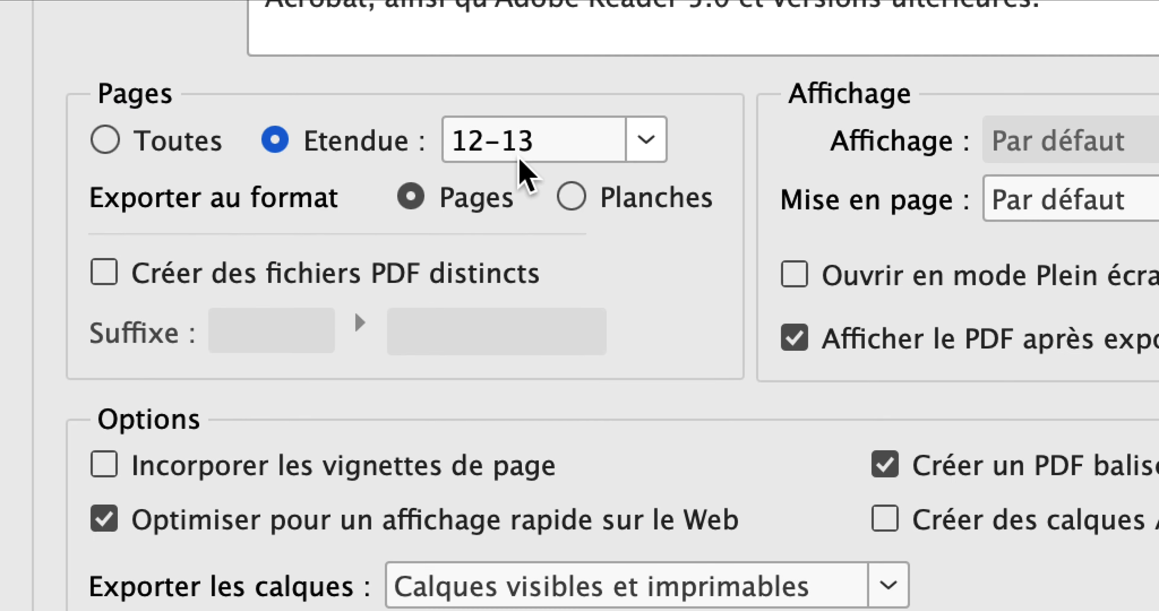
pyautogui.moveTo(1120, 394); pyautogui.dragTo(1126, 394)
pyautogui.moveTo(520, 155); pyautogui.dragTo(402, 157)
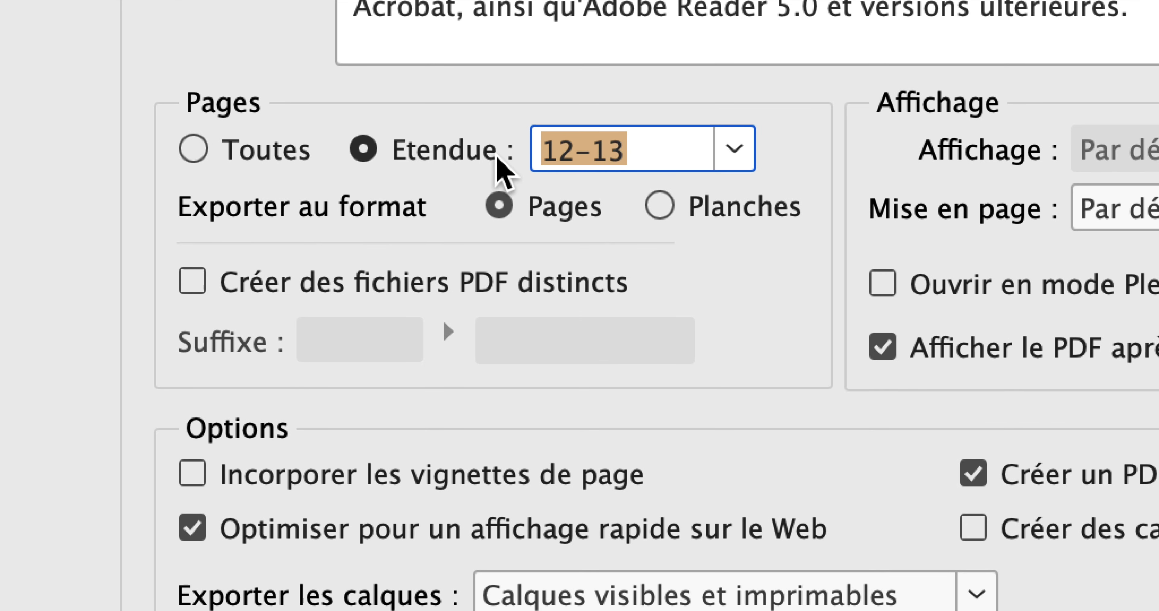
pyautogui.write('4')
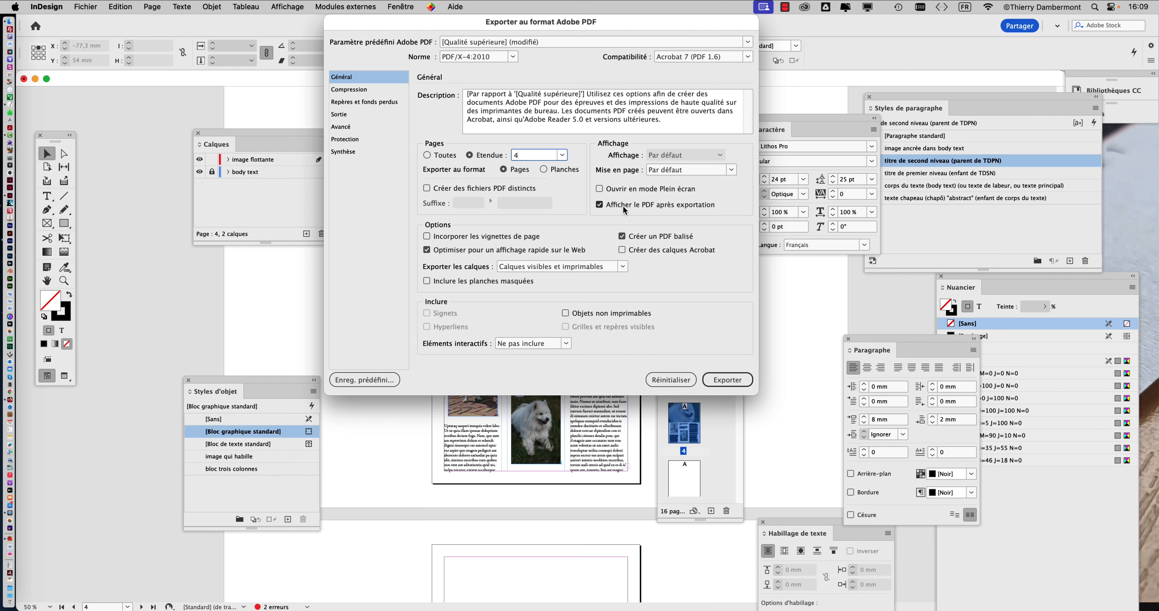
# Export the PDF and accept the overset text warning.
pyautogui.click(729, 382)
pyautogui.press('alt')
pyautogui.press('alt')
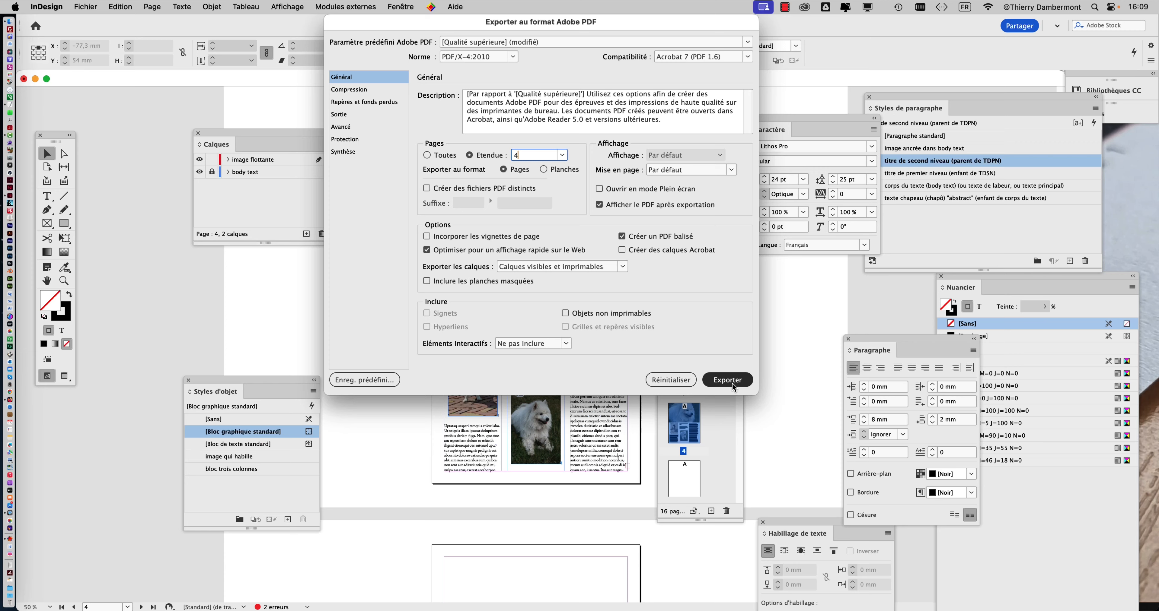
pyautogui.click(729, 381)
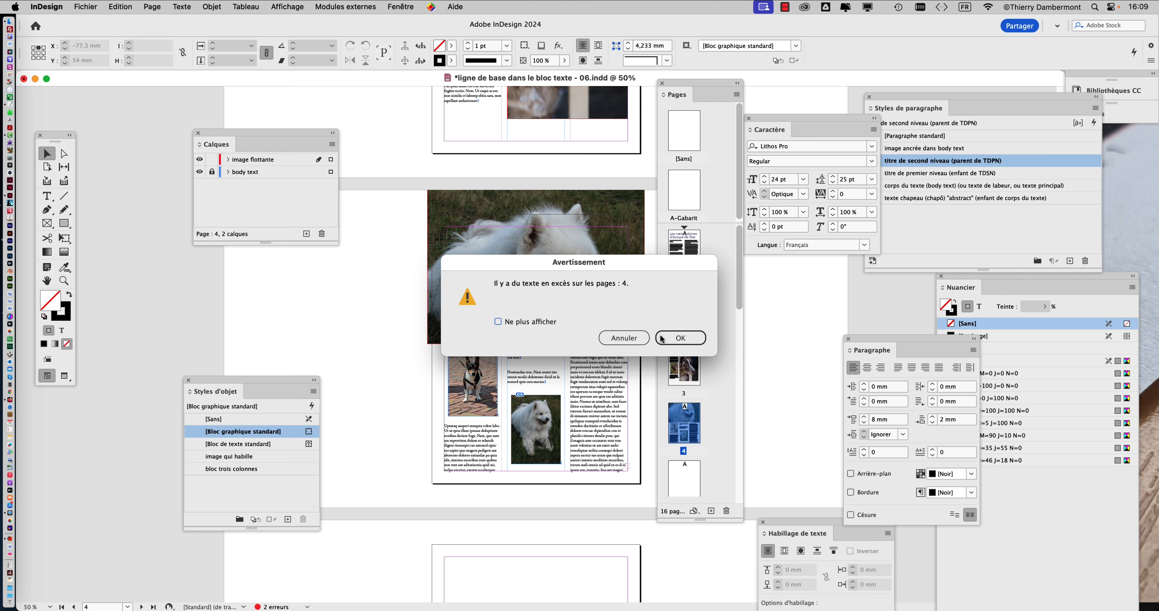
pyautogui.click(906, 493)
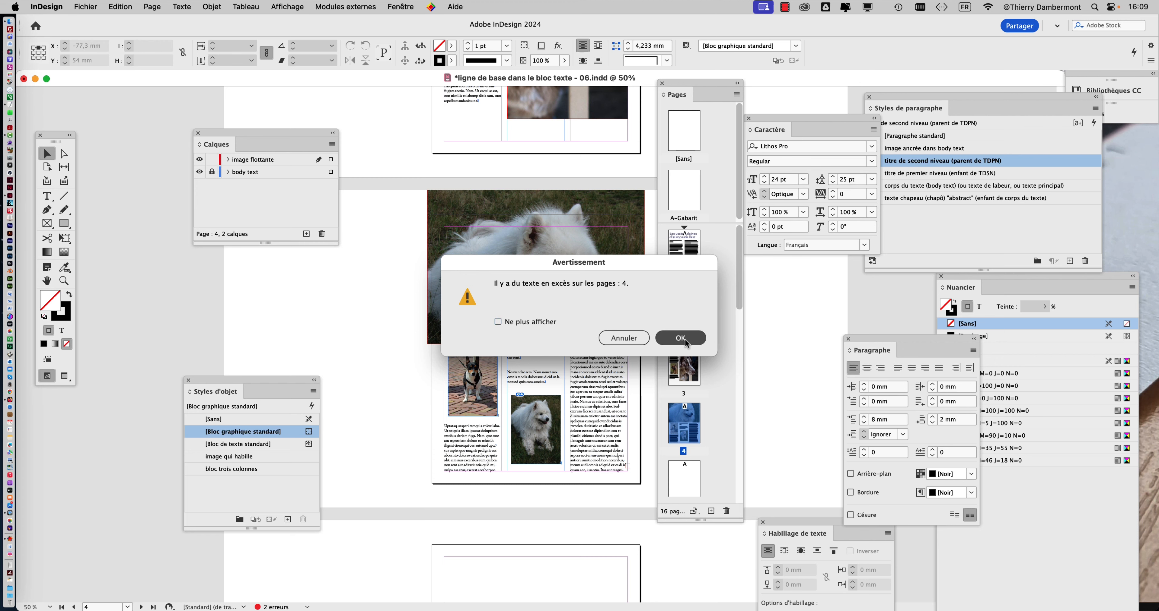
pyautogui.press('Tab')
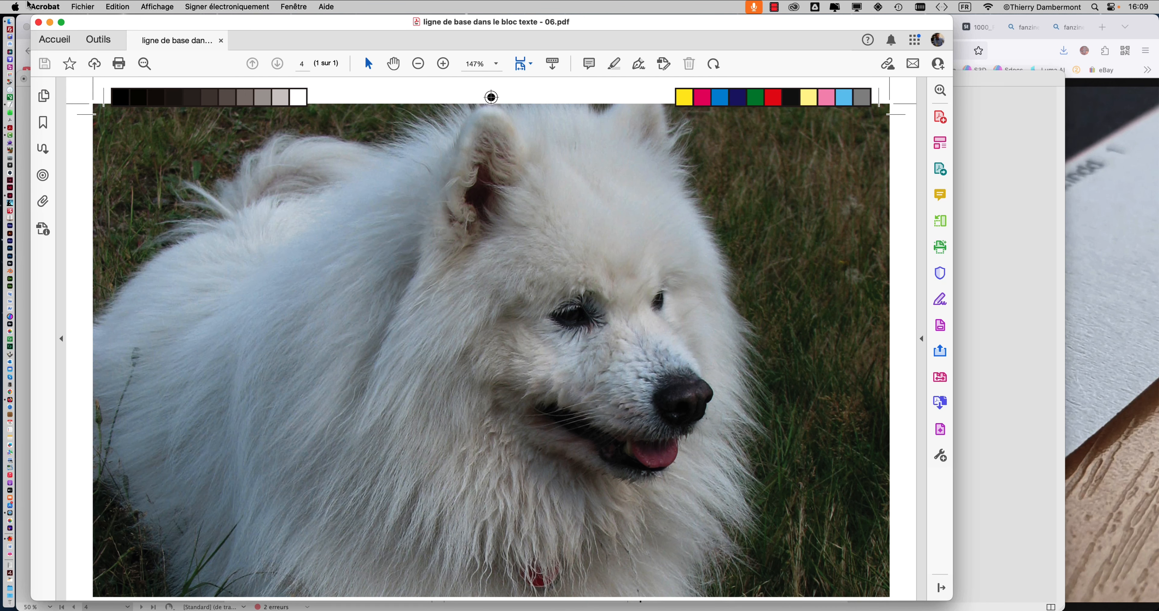
# Zoom out to examine the whole exported page with its printer's marks in Acrobat, close the PDF and return to InDesign.
pyautogui.click(417, 66)
pyautogui.click(417, 66)
pyautogui.click(416, 66)
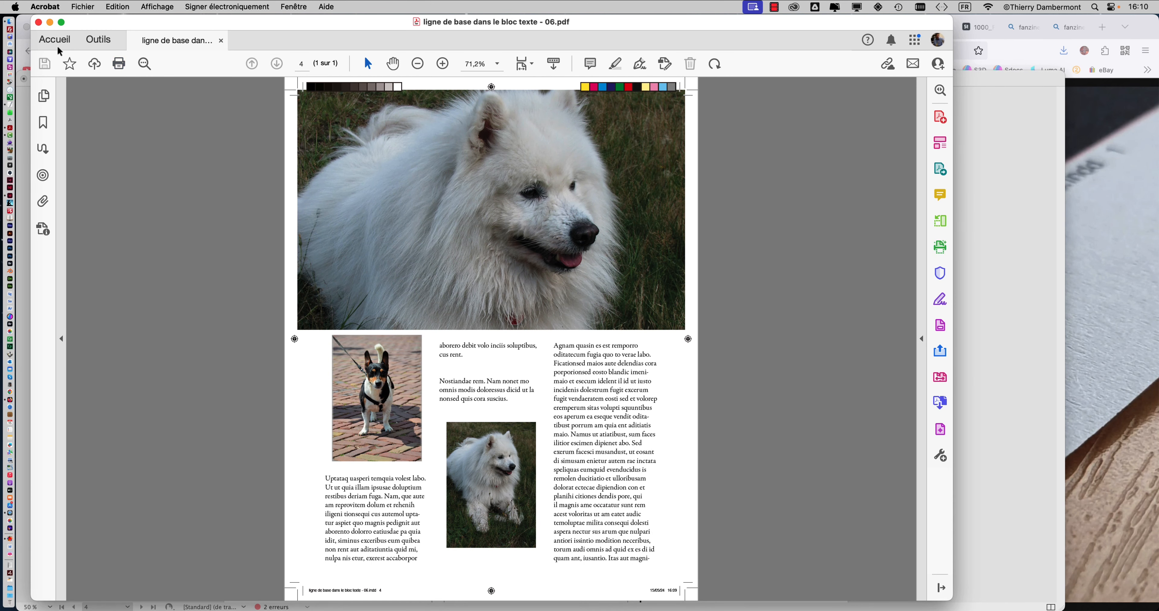
pyautogui.click(38, 22)
pyautogui.click(377, 233)
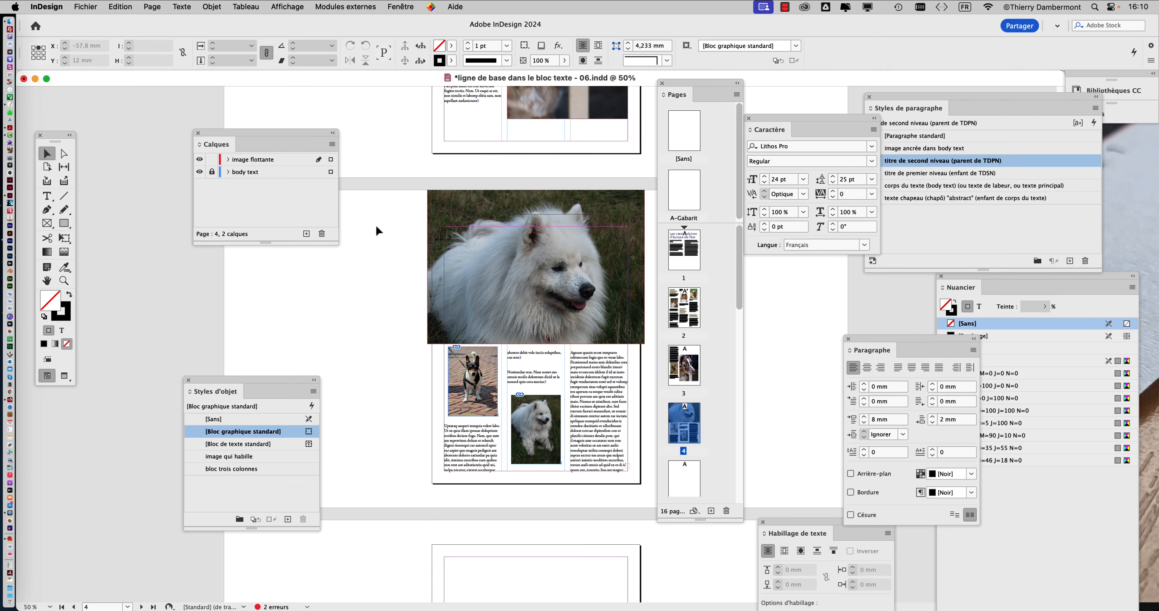